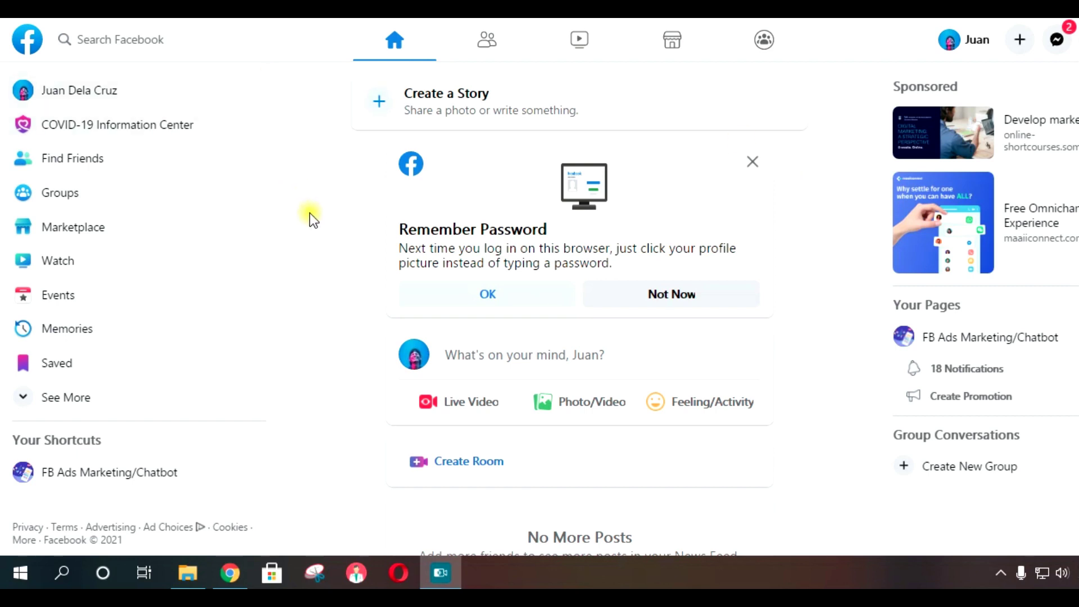
Open Facebook Ads Manager at facebook.com/adsmanager in a new browser tab.
{"action": "key", "text": "ctrl+t"}
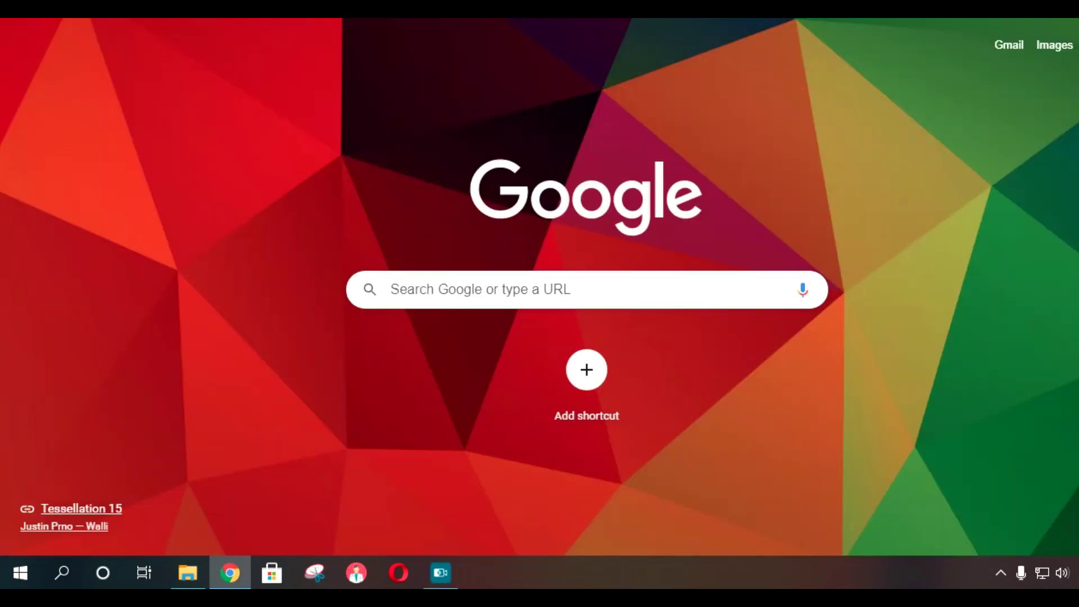
{"action": "type", "text": "face"}
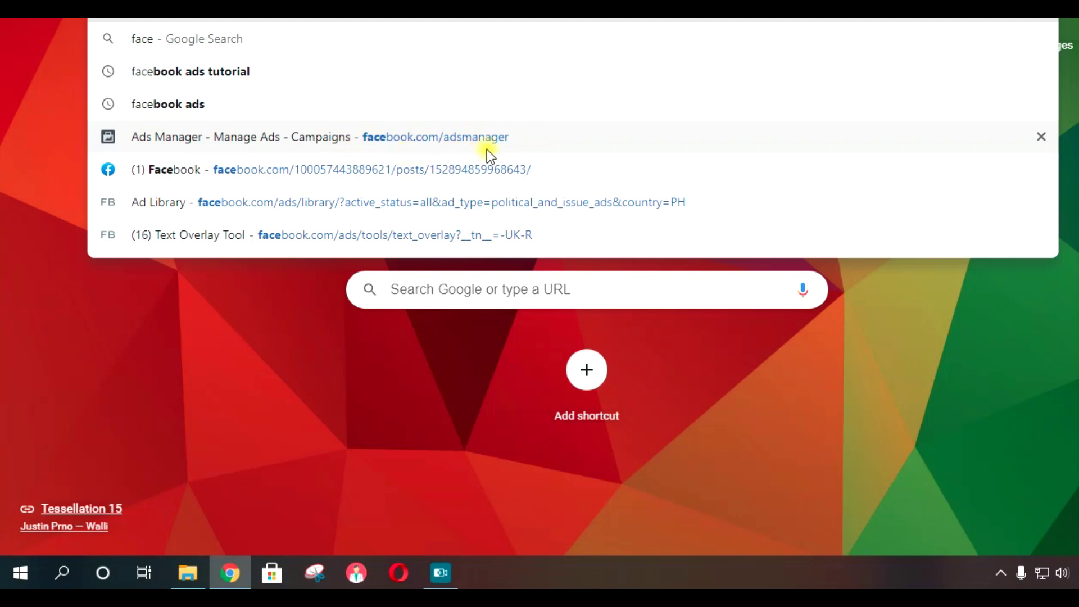
{"action": "left_click", "coordinate": [458, 141]}
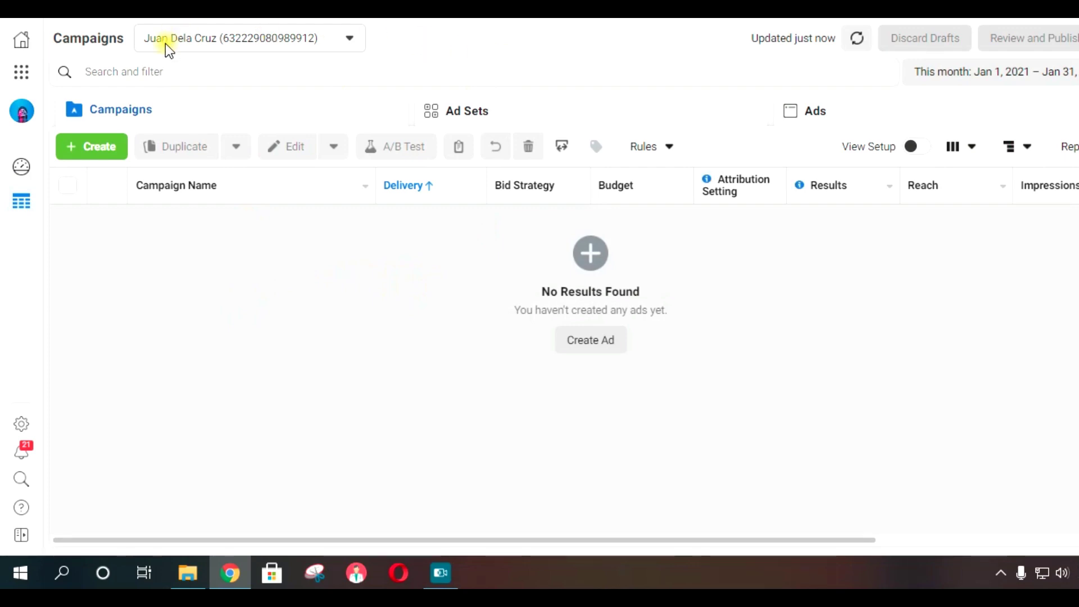
Switch the Campaigns page to the For Digital Marketing Course ad account.
{"action": "left_click", "coordinate": [181, 42]}
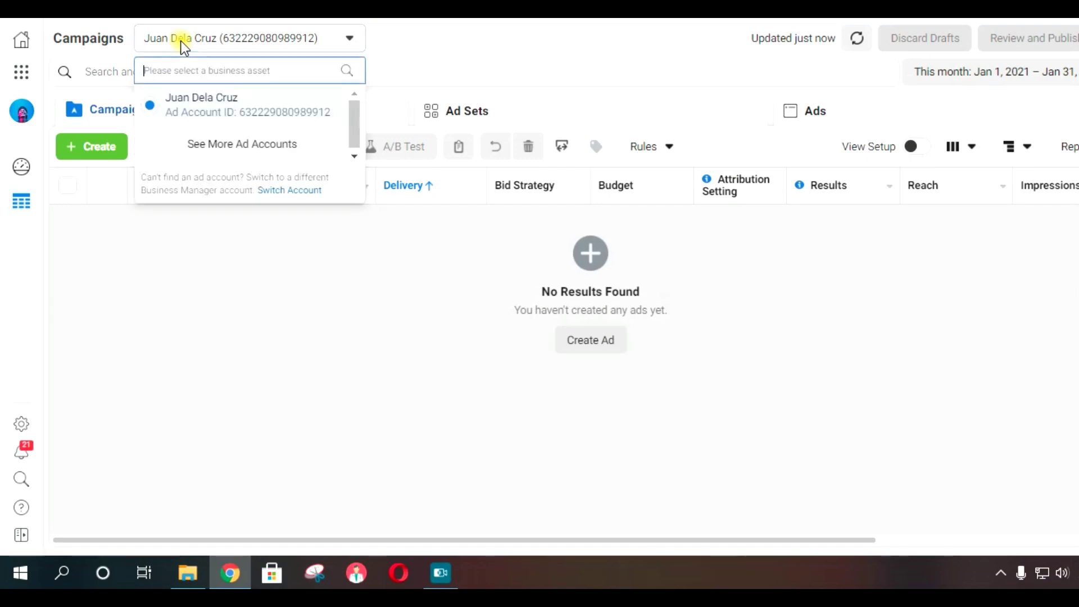
{"action": "left_click", "coordinate": [279, 147]}
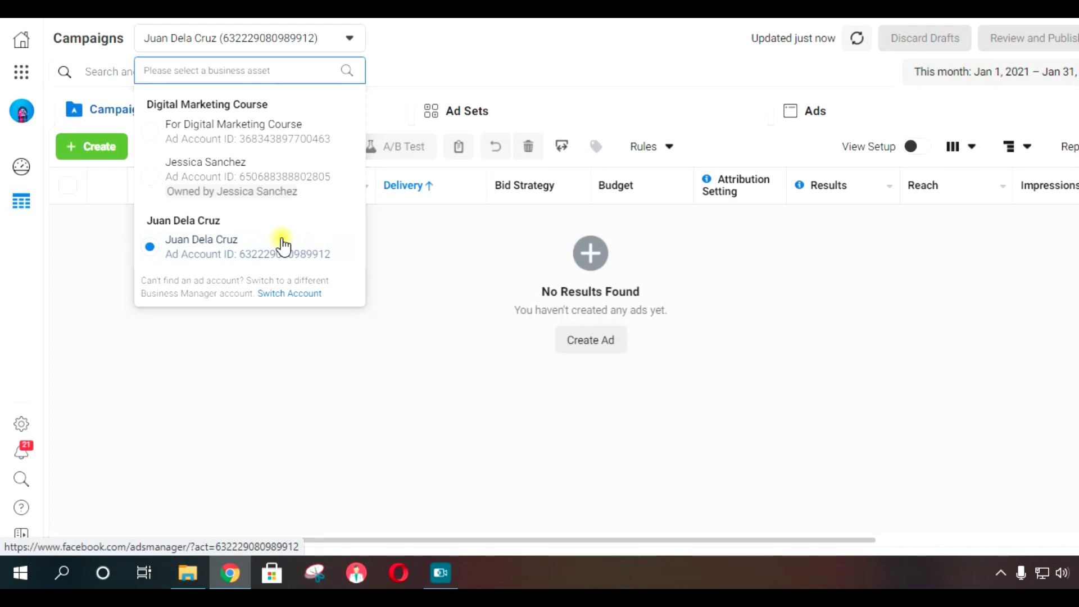
{"action": "left_click", "coordinate": [235, 135]}
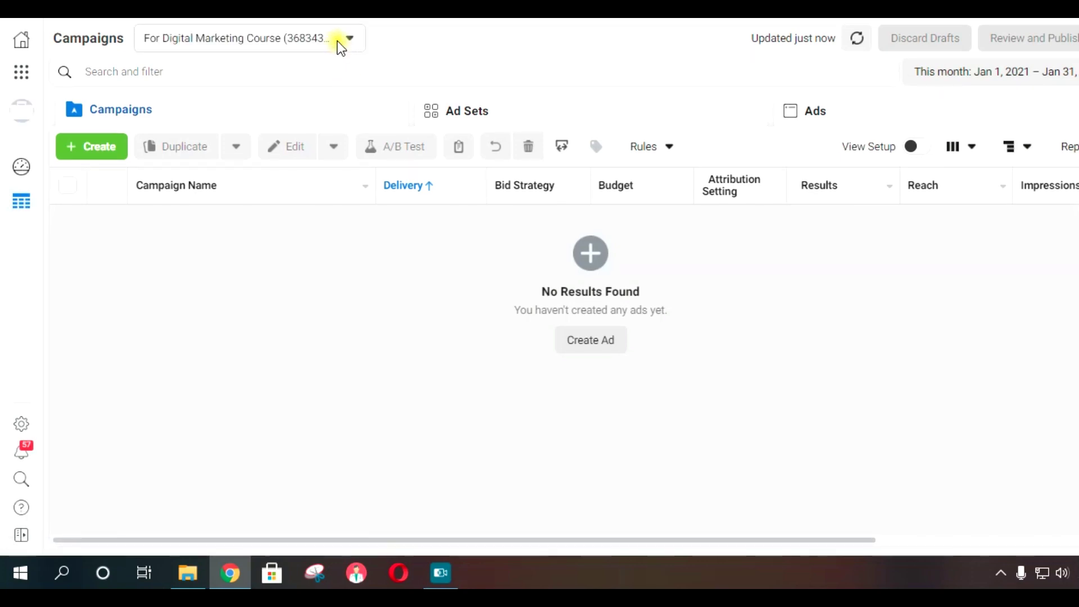
{"action": "left_click", "coordinate": [340, 45]}
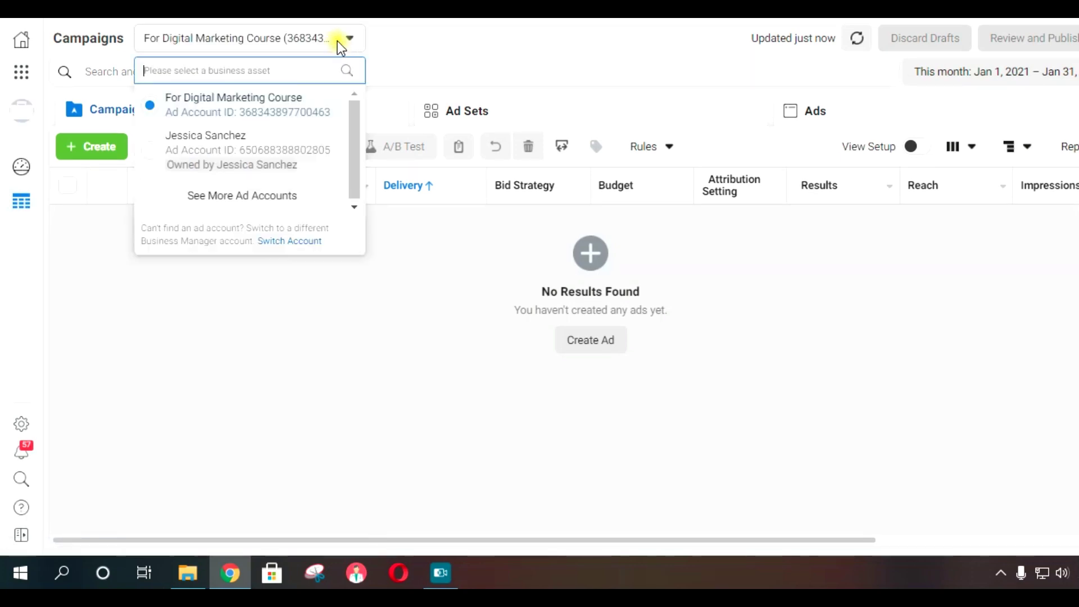
{"action": "left_click", "coordinate": [841, 316]}
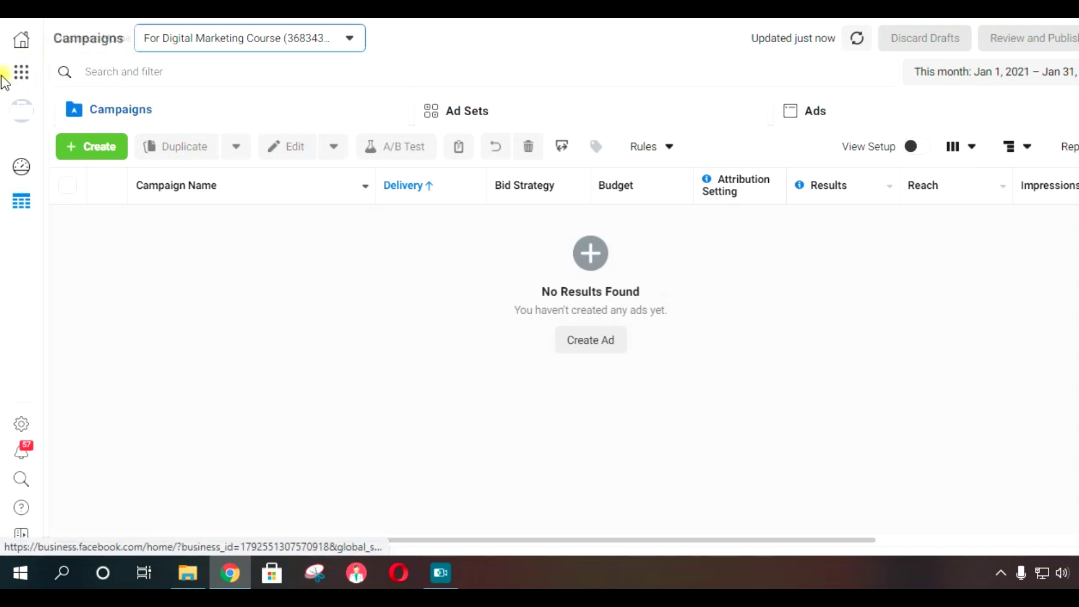
Look over the business tools shortcuts, including Audiences, and the expanded Ads Manager navigation.
{"action": "left_click", "coordinate": [22, 74]}
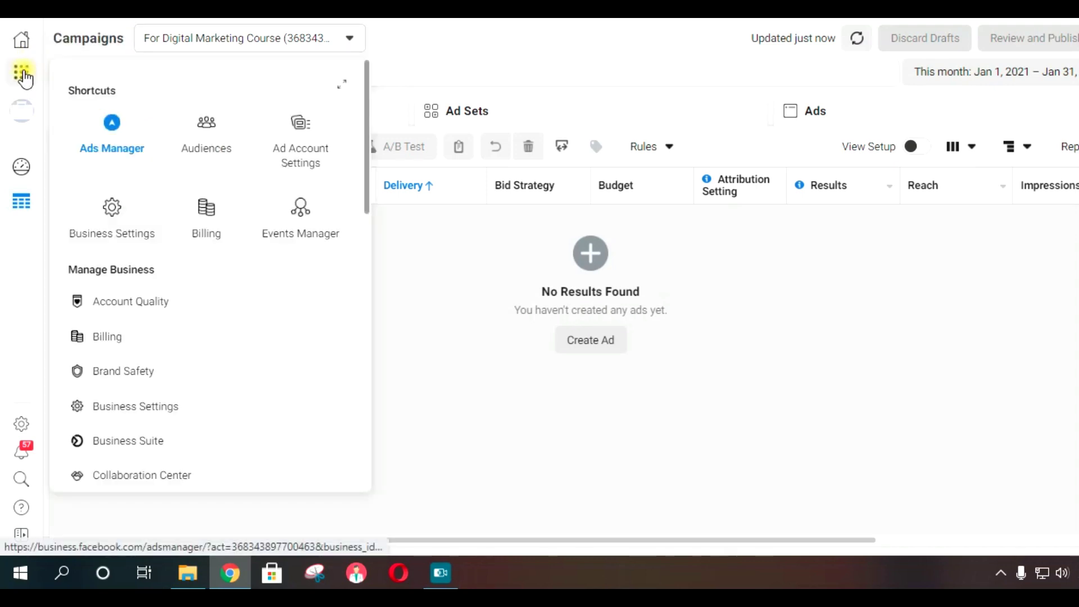
{"action": "left_click", "coordinate": [426, 277]}
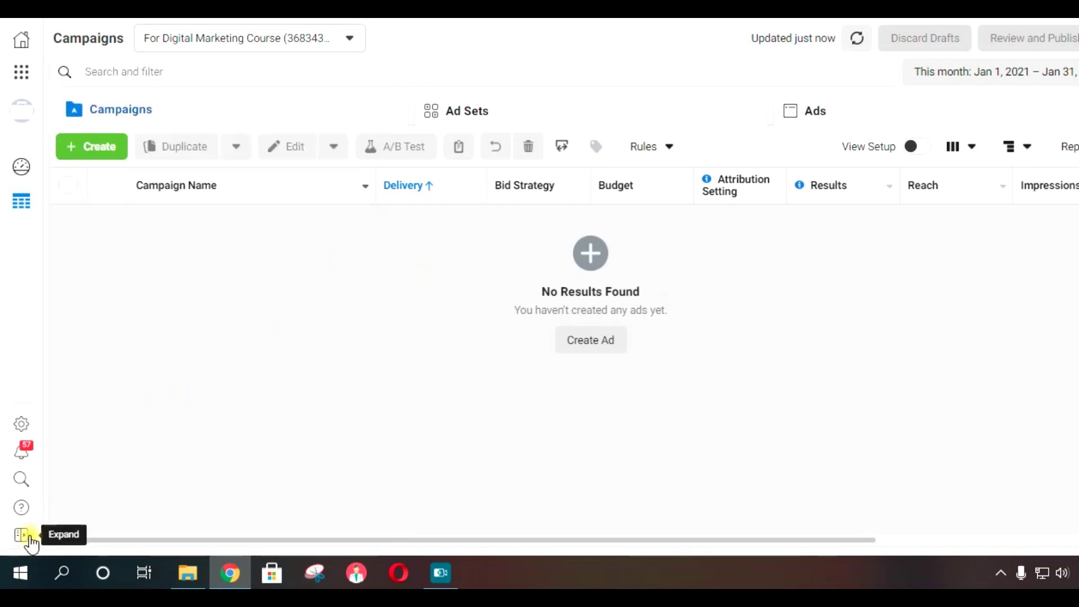
{"action": "left_click", "coordinate": [23, 534]}
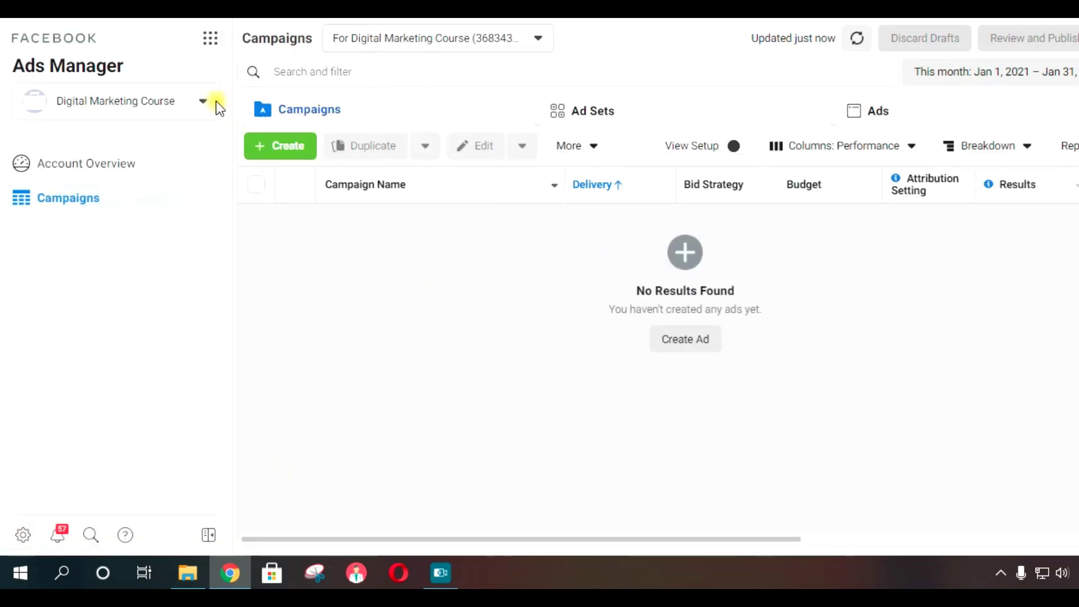
{"action": "left_click", "coordinate": [209, 536]}
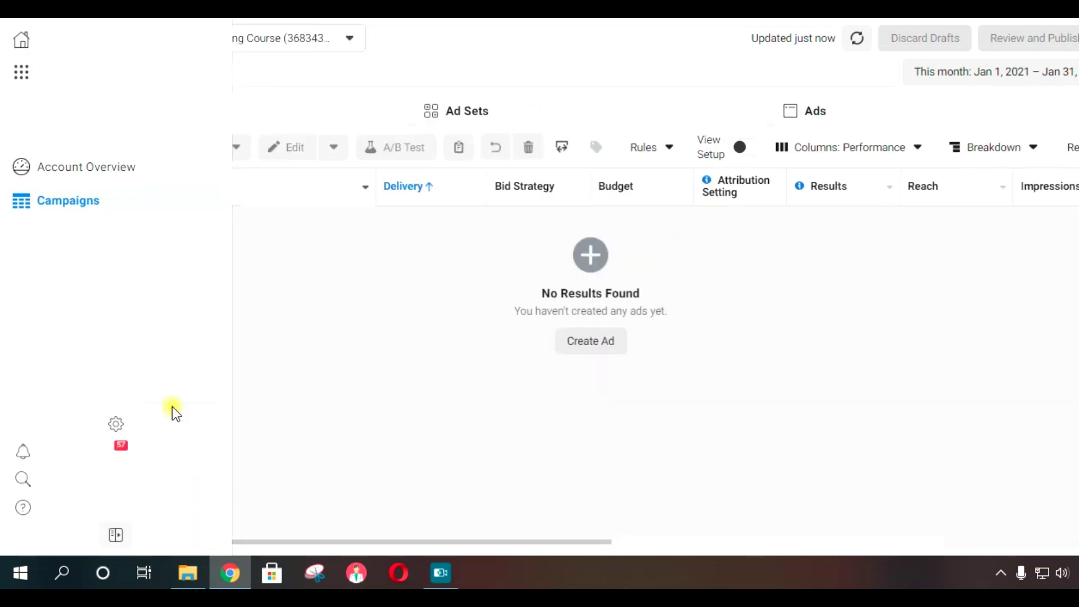
{"action": "left_click", "coordinate": [19, 75]}
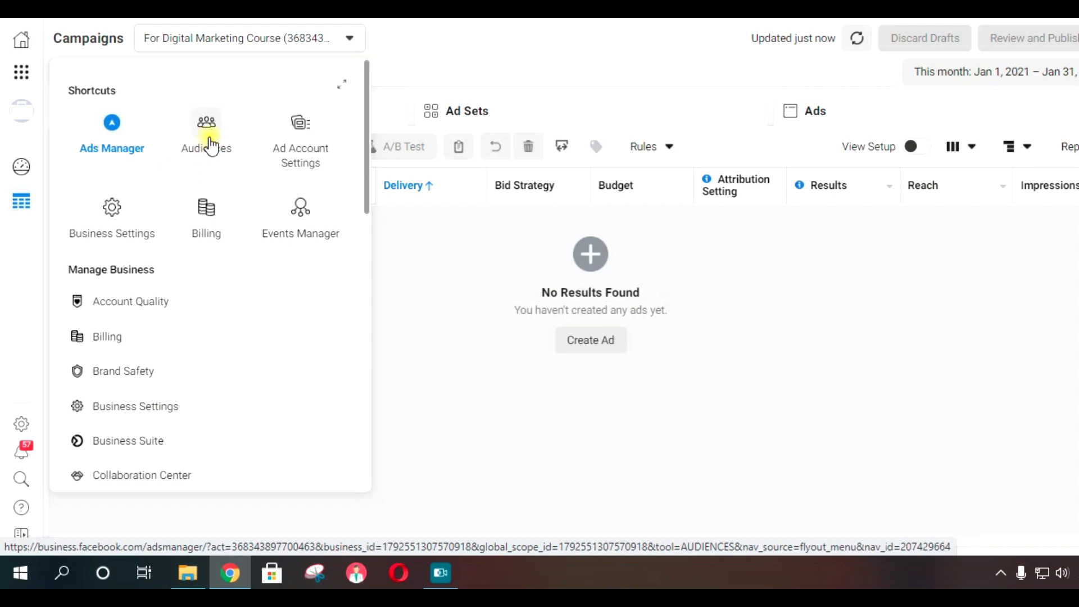
{"action": "left_click", "coordinate": [21, 73]}
Search Google for facebook.com/adsmanager/audiences in a new browser tab.
{"action": "key", "text": "ctrl+t"}
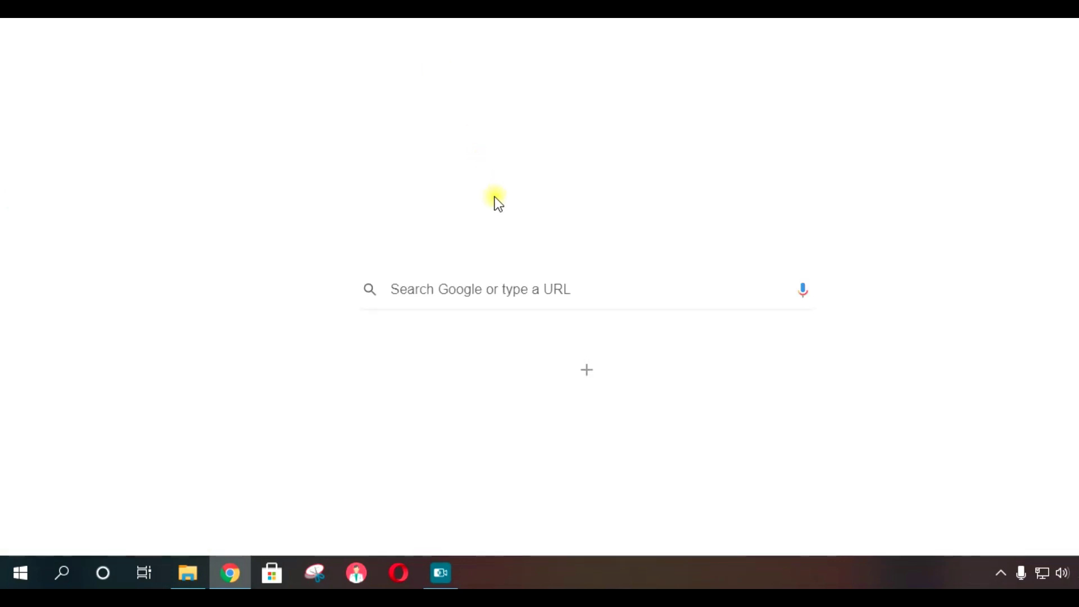
{"action": "type", "text": "face"}
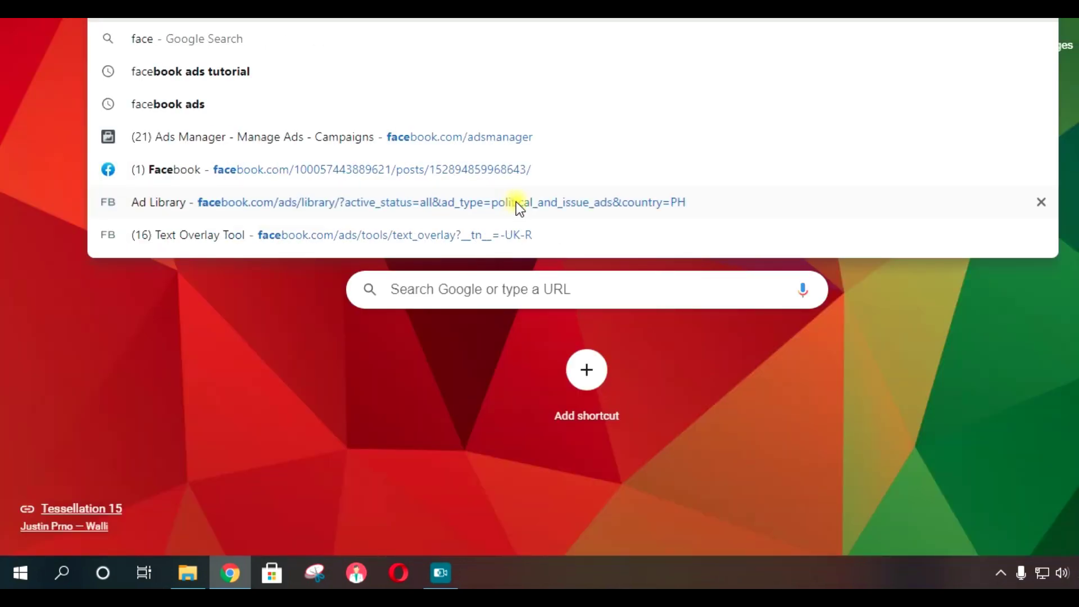
{"action": "type", "text": "book.com/ads"}
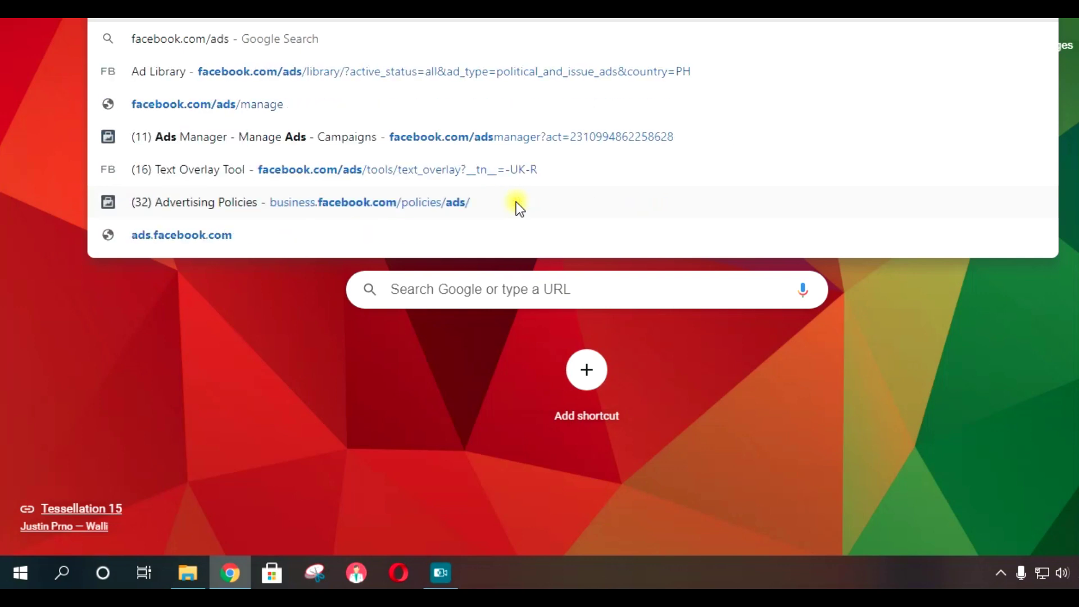
{"action": "type", "text": "manager"}
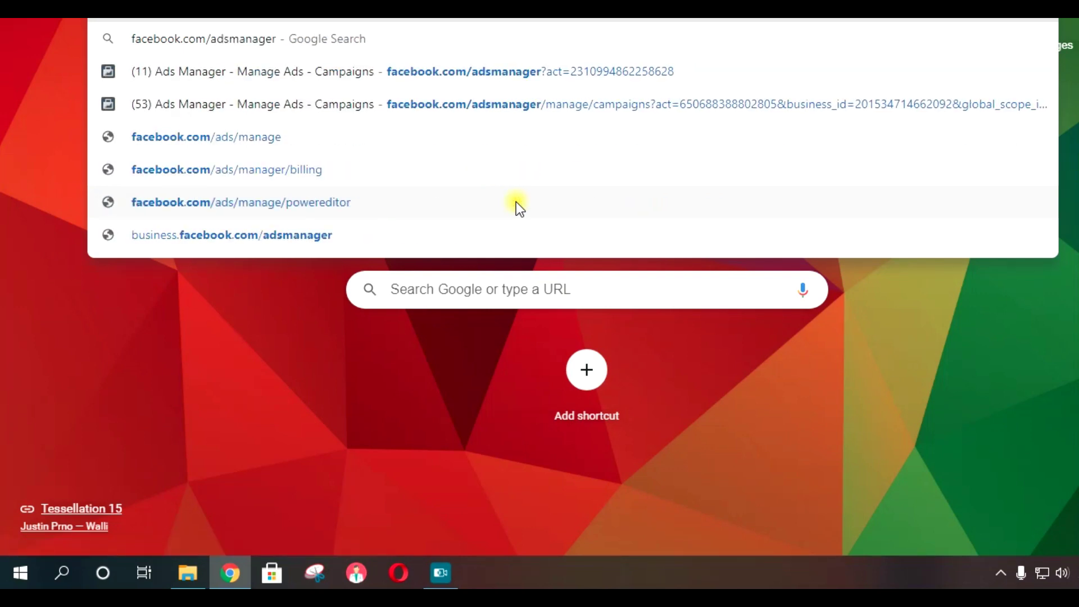
{"action": "type", "text": "/a"}
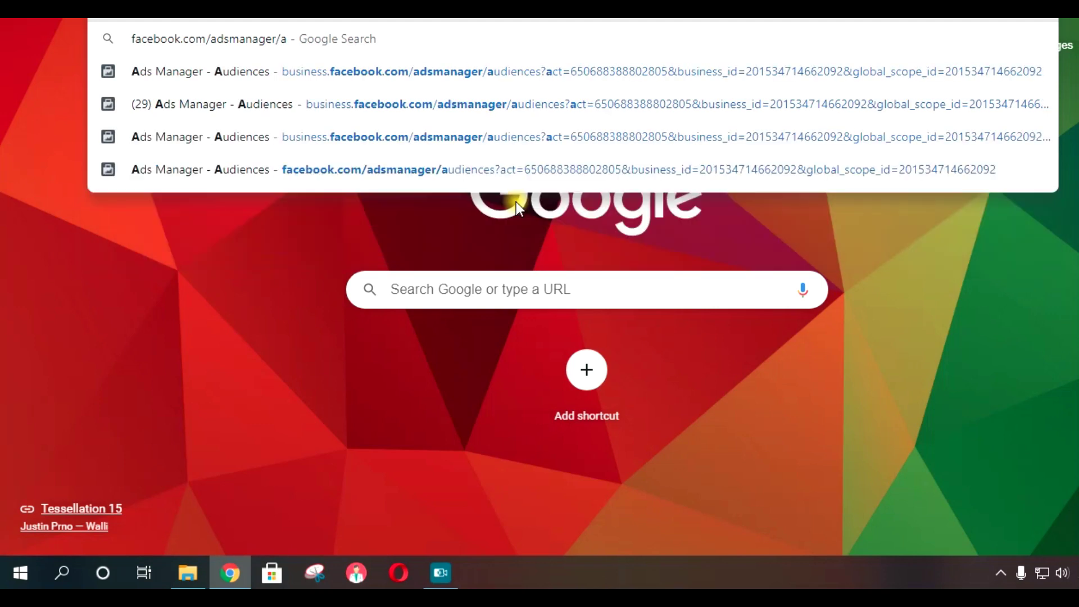
{"action": "type", "text": "udiences"}
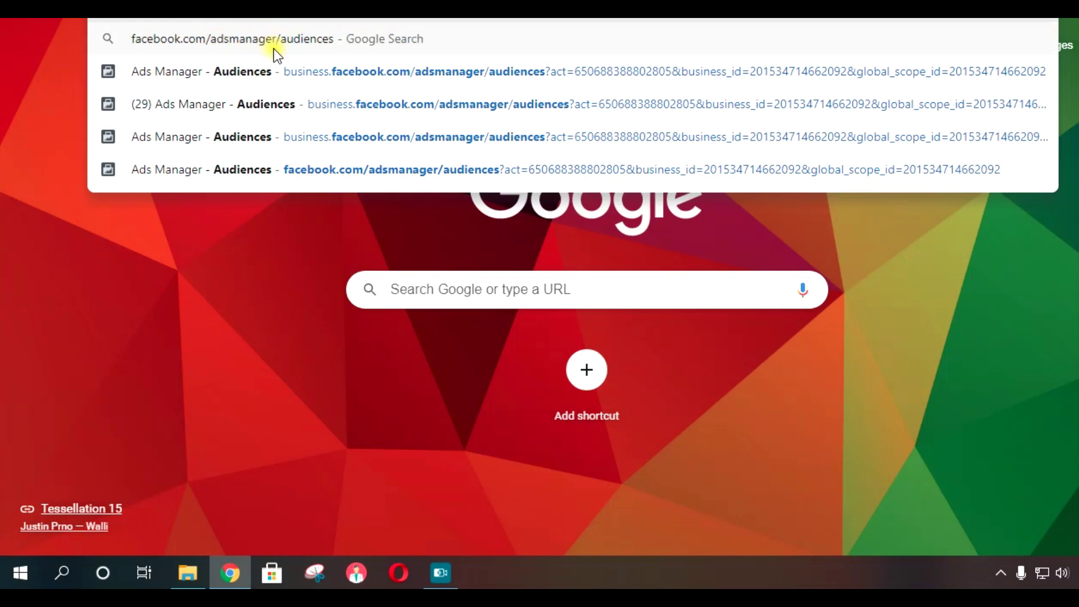
{"action": "left_click", "coordinate": [337, 41]}
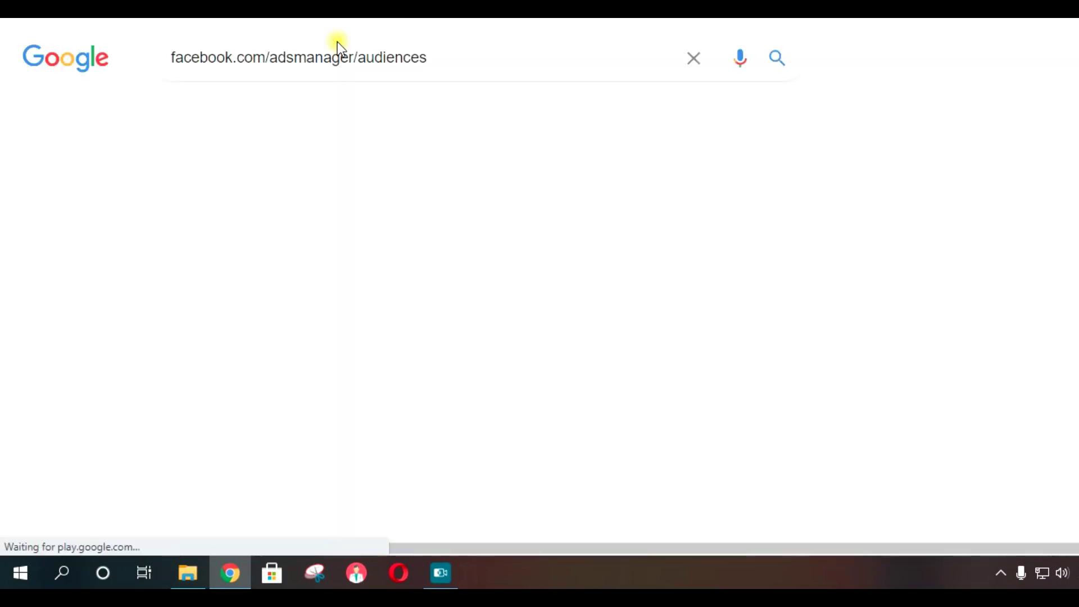
Copy the search query facebook.com/adsmanager/audiences and load it as a web address to open the Audience page.
{"action": "left_click", "coordinate": [394, 72]}
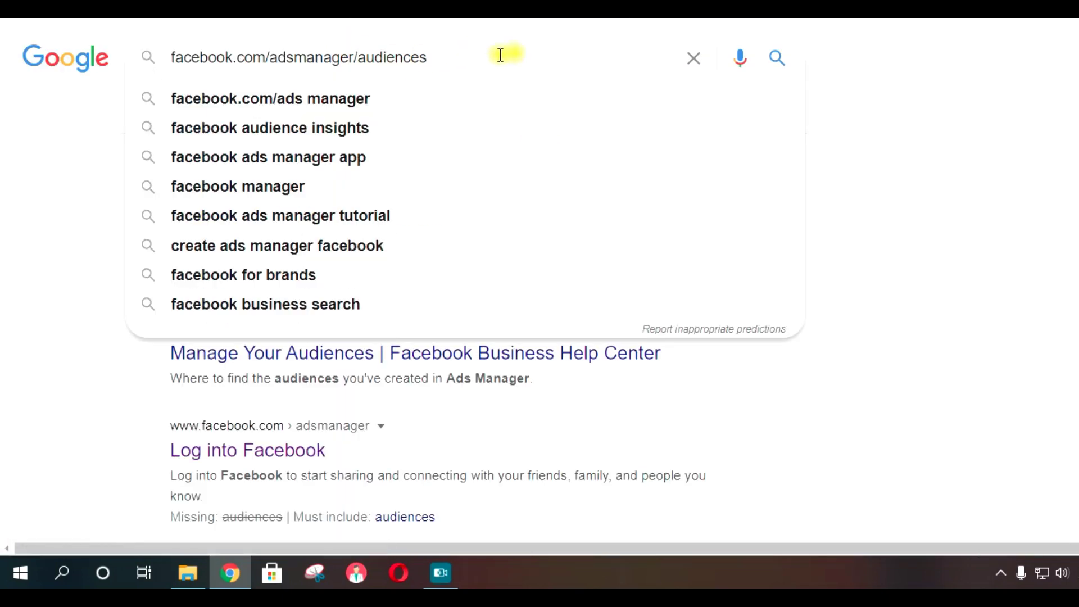
{"action": "triple_click", "coordinate": [220, 51]}
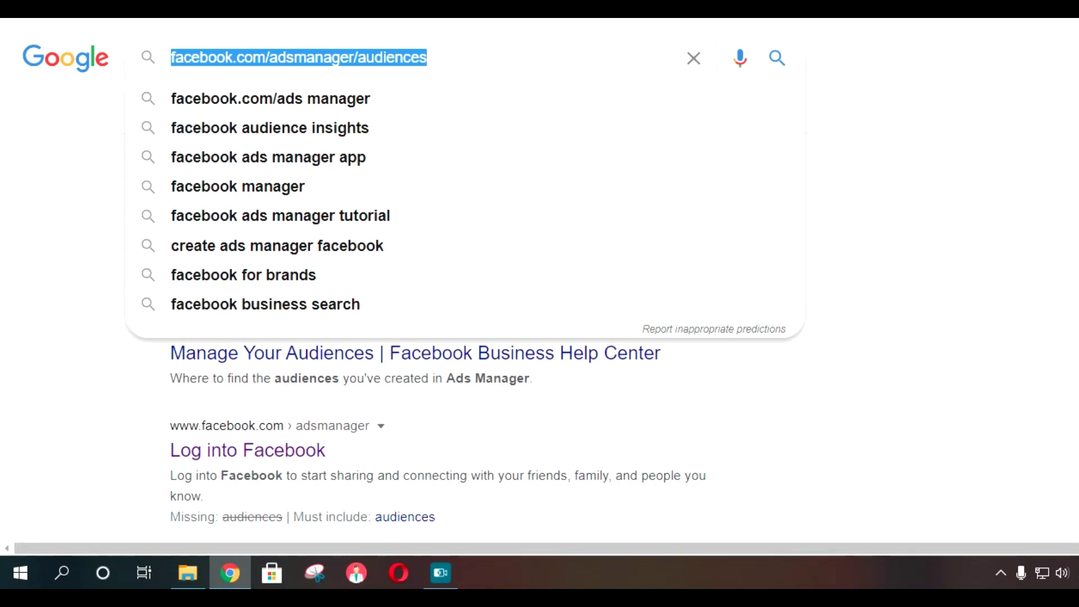
{"action": "key", "text": "ctrl+c"}
{"action": "key", "text": "ctrl+l"}
{"action": "key", "text": "ctrl+v"}
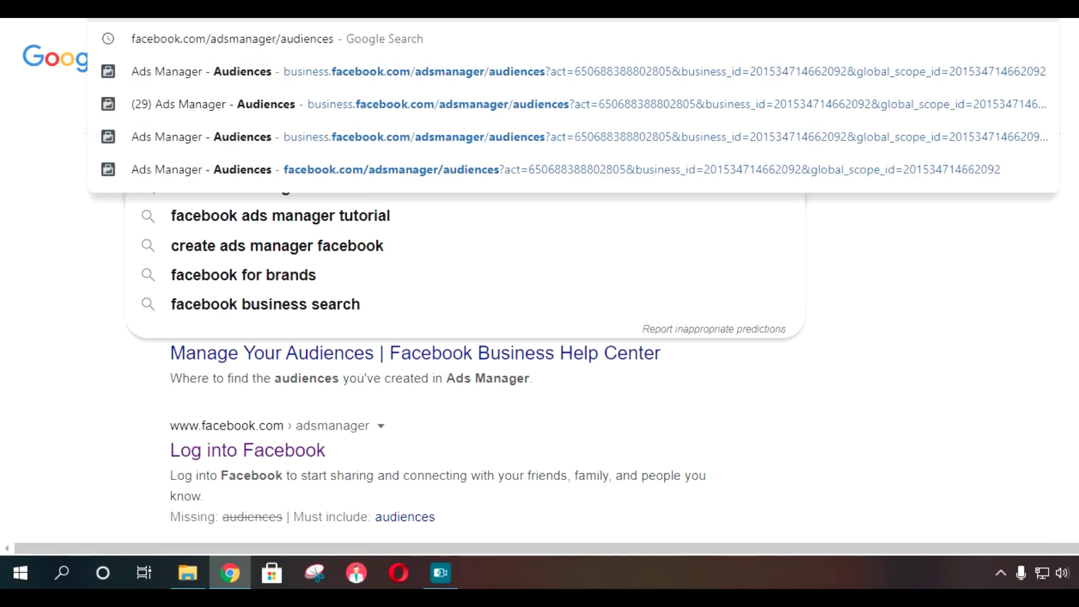
{"action": "key", "text": "Return"}
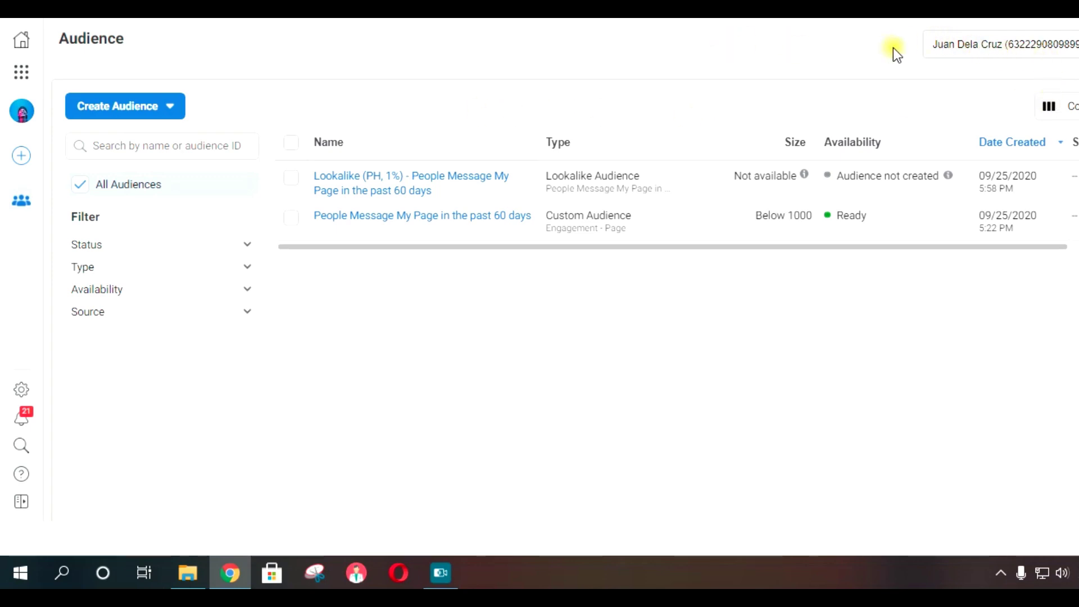
Switch the Audience page to the For Digital Marketing Course ad account.
{"action": "left_click", "coordinate": [970, 43]}
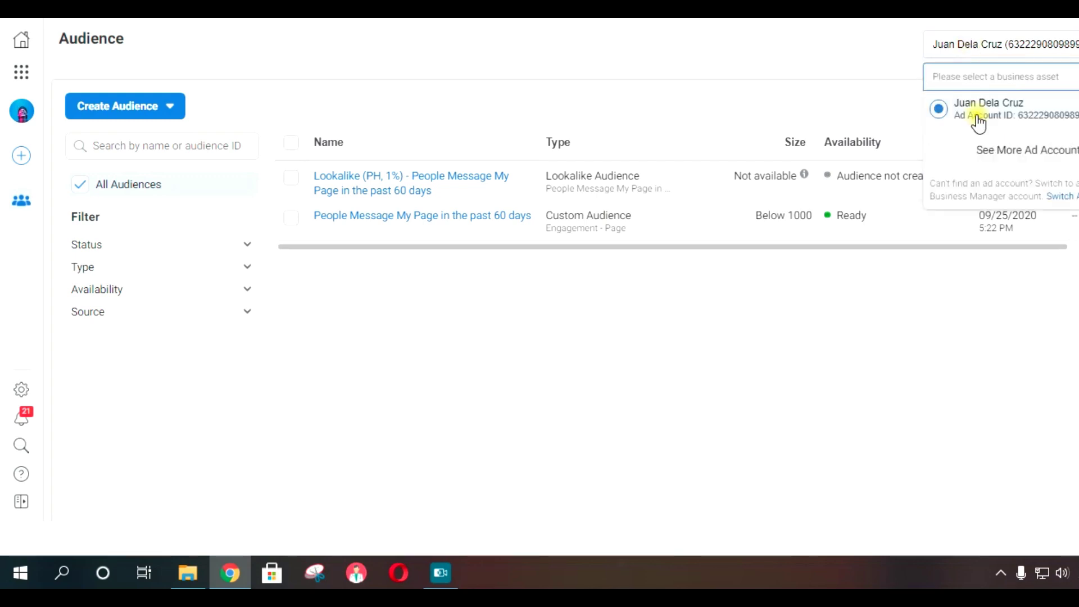
{"action": "left_click", "coordinate": [1008, 152]}
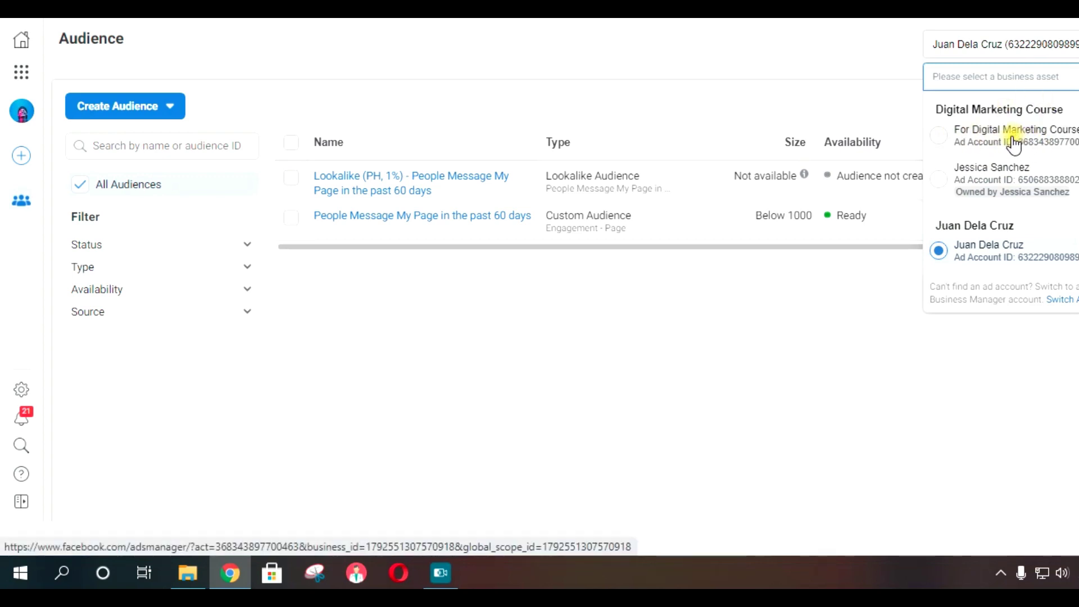
{"action": "left_click", "coordinate": [1011, 136]}
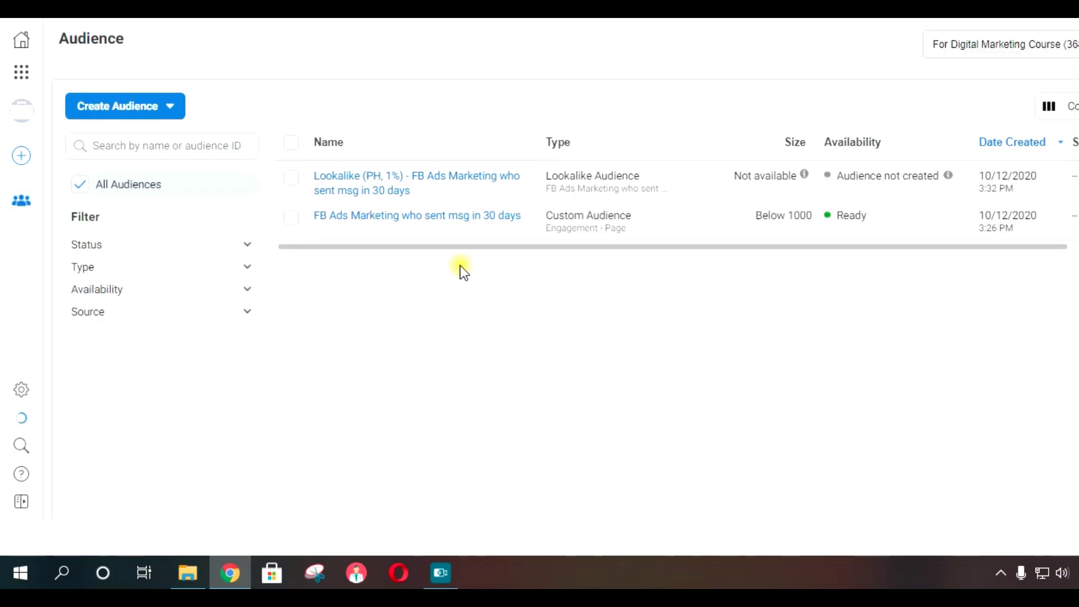
Review the business tools shortcuts and the audience types offered for creating a new audience.
{"action": "left_click", "coordinate": [20, 74]}
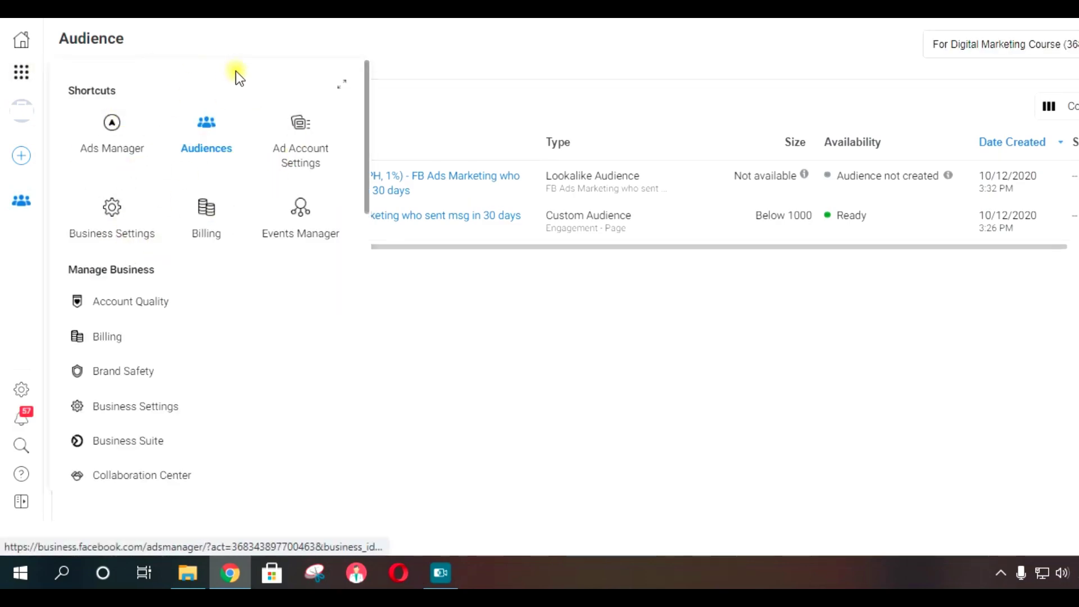
{"action": "left_click", "coordinate": [581, 66]}
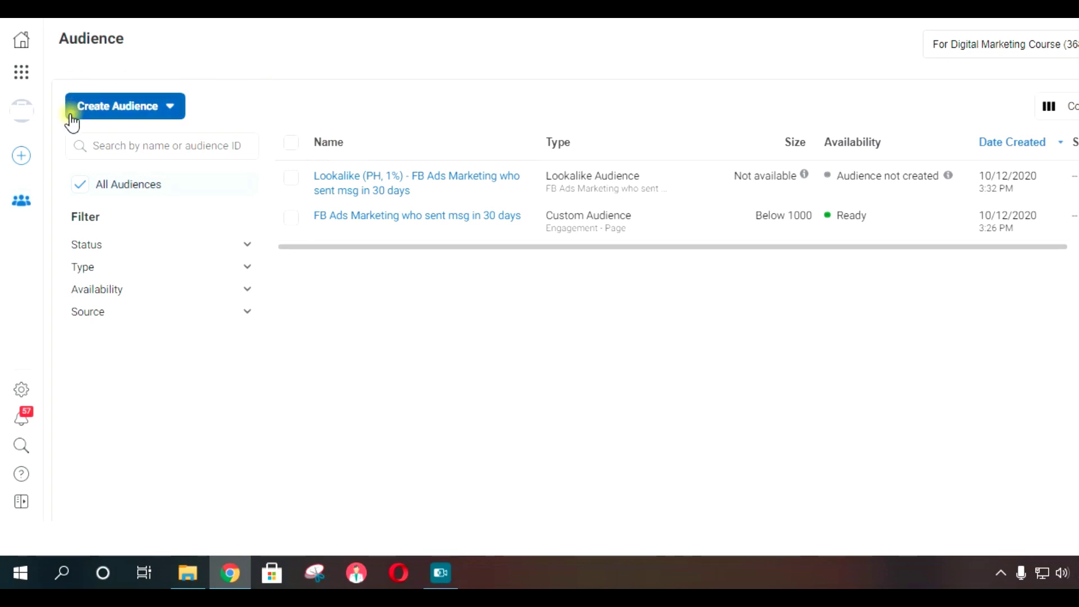
{"action": "left_click", "coordinate": [173, 112]}
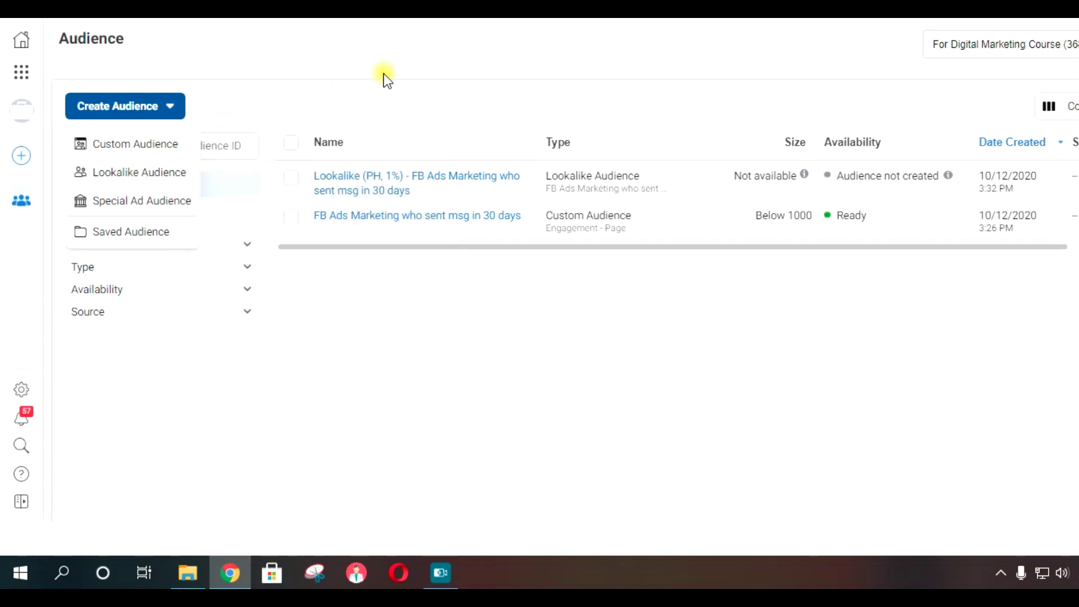
{"action": "left_click", "coordinate": [356, 91]}
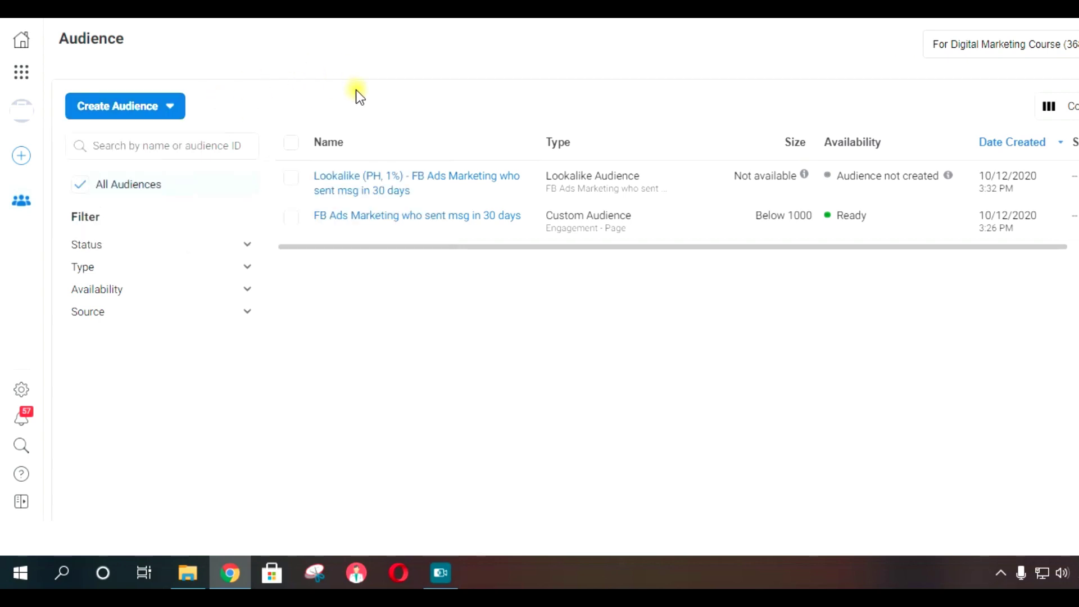
Start creating a Custom Audience and look through the available audience sources.
{"action": "left_click", "coordinate": [161, 118]}
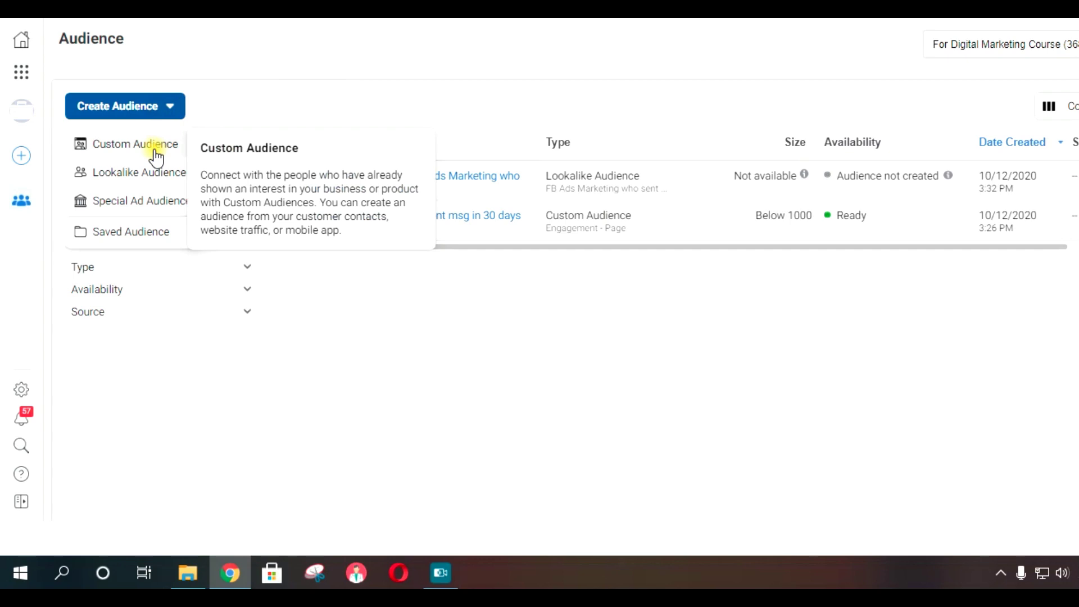
{"action": "left_click", "coordinate": [127, 147]}
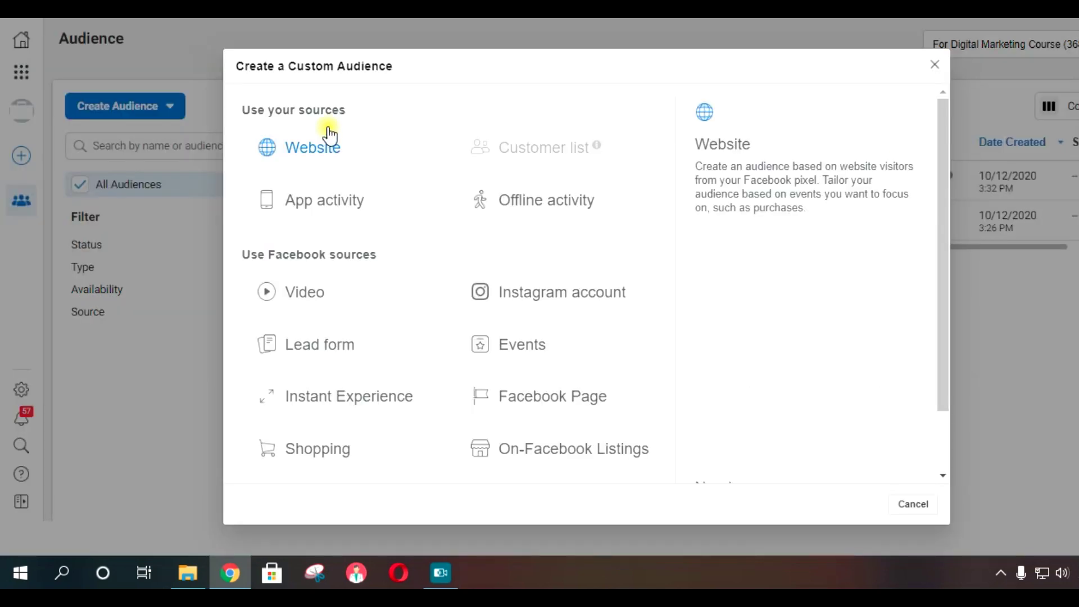
{"action": "mouse_move", "coordinate": [944, 272]}
{"action": "left_mouse_down"}
{"action": "mouse_move", "coordinate": [959, 366]}
{"action": "mouse_move", "coordinate": [949, 270]}
{"action": "left_mouse_up"}
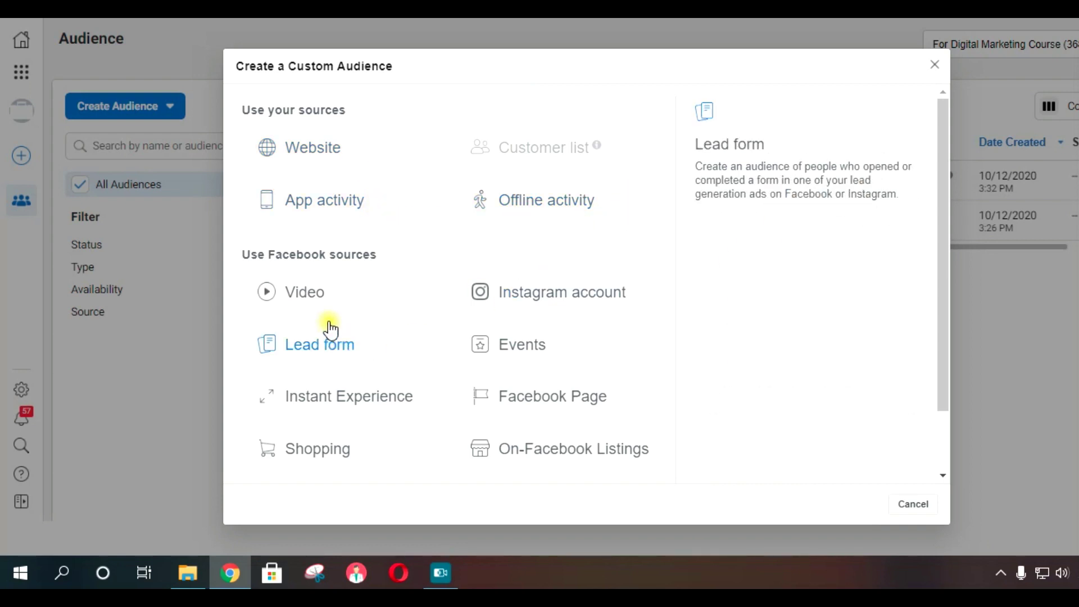
{"action": "scroll", "coordinate": [532, 319], "scroll_direction": "down", "scroll_amount": 2}
{"action": "scroll", "coordinate": [454, 344], "scroll_direction": "up", "scroll_amount": 2}
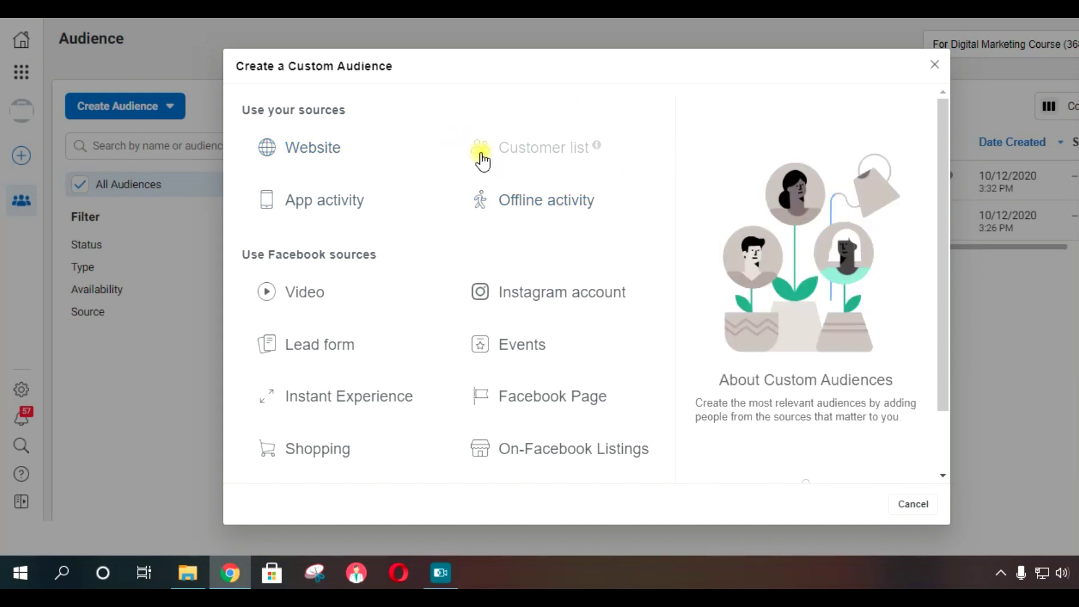
Check the availability note for the Customer list source in the custom audience dialog.
{"action": "mouse_move", "coordinate": [592, 154]}
{"action": "double_click", "coordinate": [542, 149]}
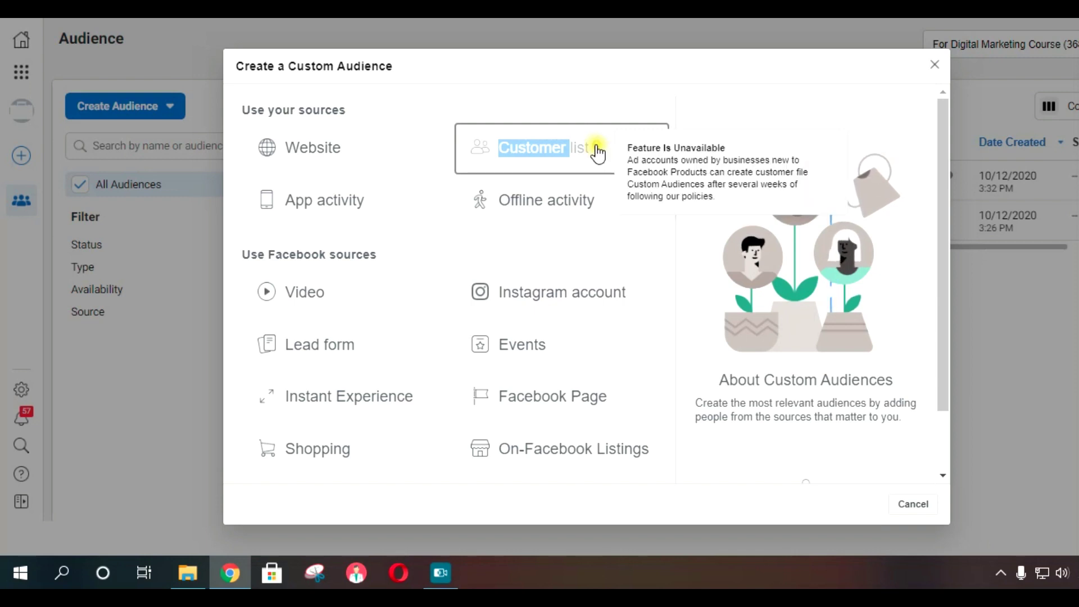
{"action": "left_click", "coordinate": [676, 93]}
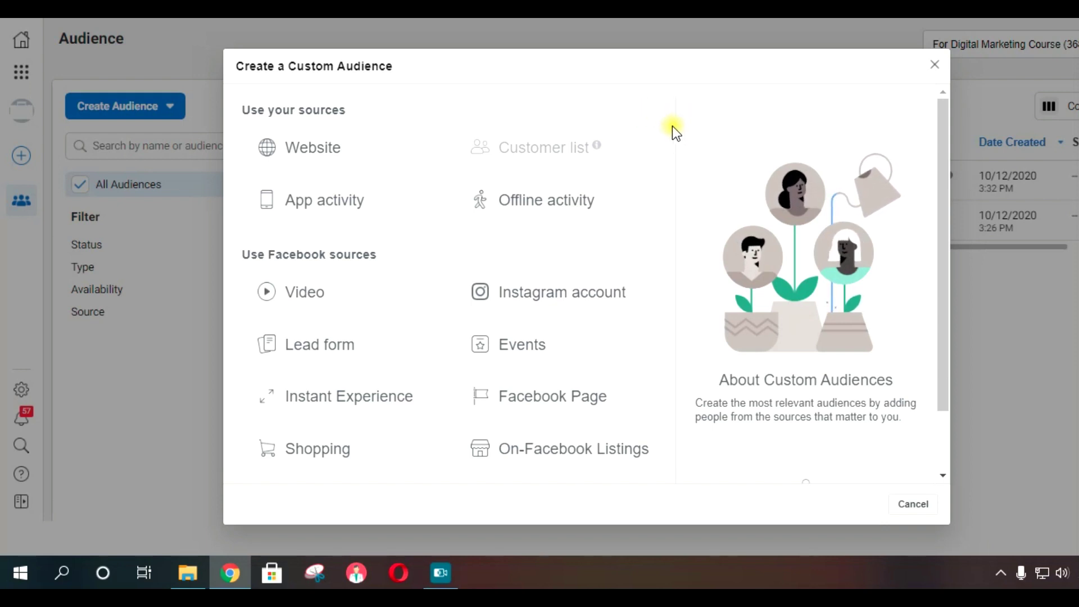
{"action": "mouse_move", "coordinate": [513, 191]}
{"action": "left_click_drag", "start_coordinate": [392, 258], "coordinate": [240, 258]}
{"action": "left_click", "coordinate": [373, 292]}
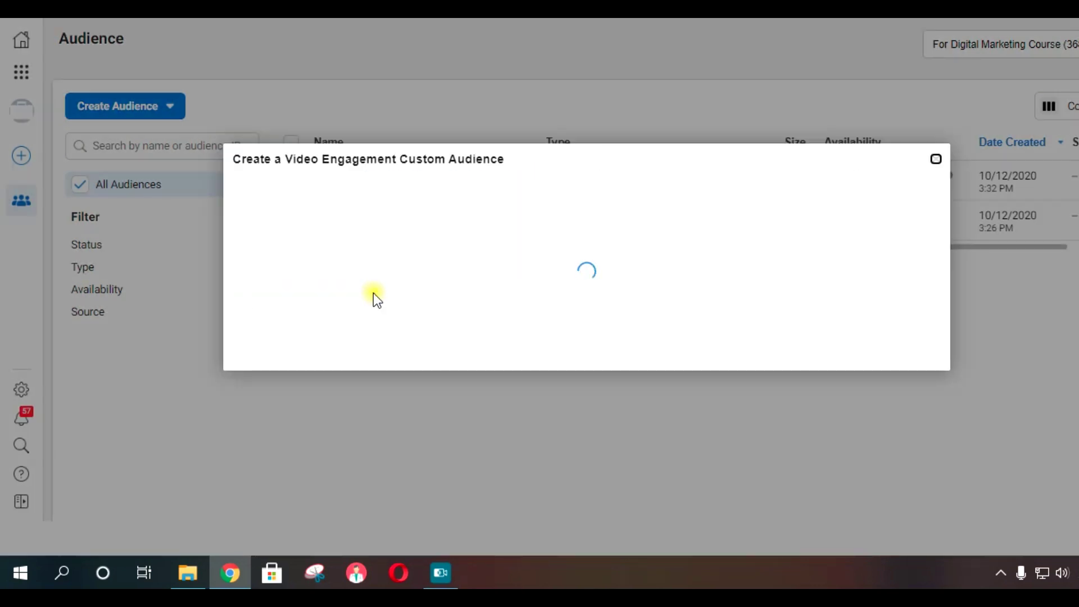
{"action": "left_click", "coordinate": [934, 147]}
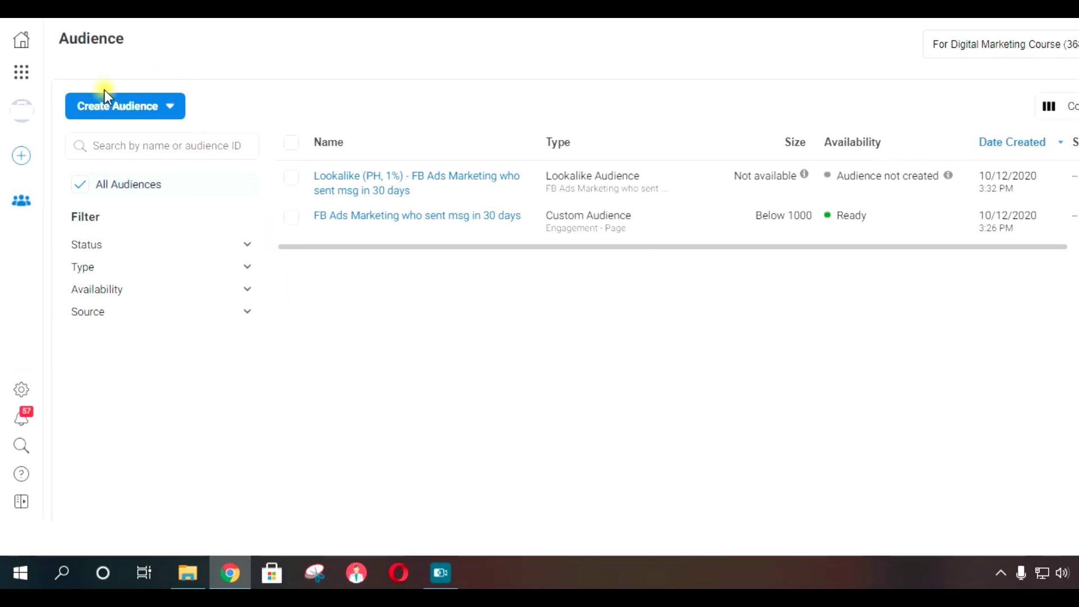
Start a new Custom Audience that uses Facebook Page as its source.
{"action": "left_click", "coordinate": [113, 104]}
{"action": "left_click", "coordinate": [125, 144]}
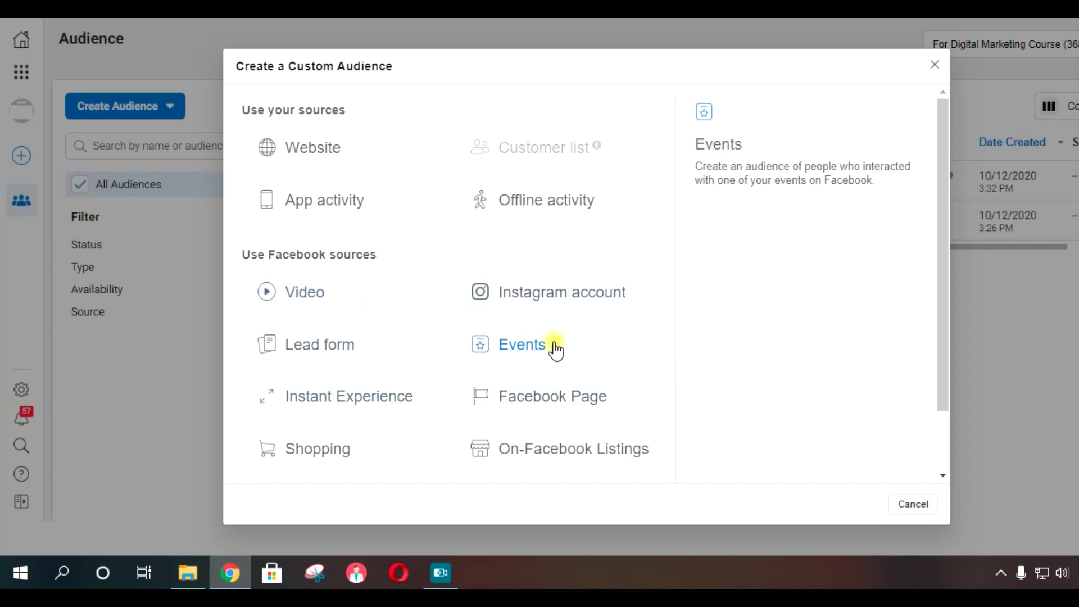
{"action": "left_click", "coordinate": [580, 408]}
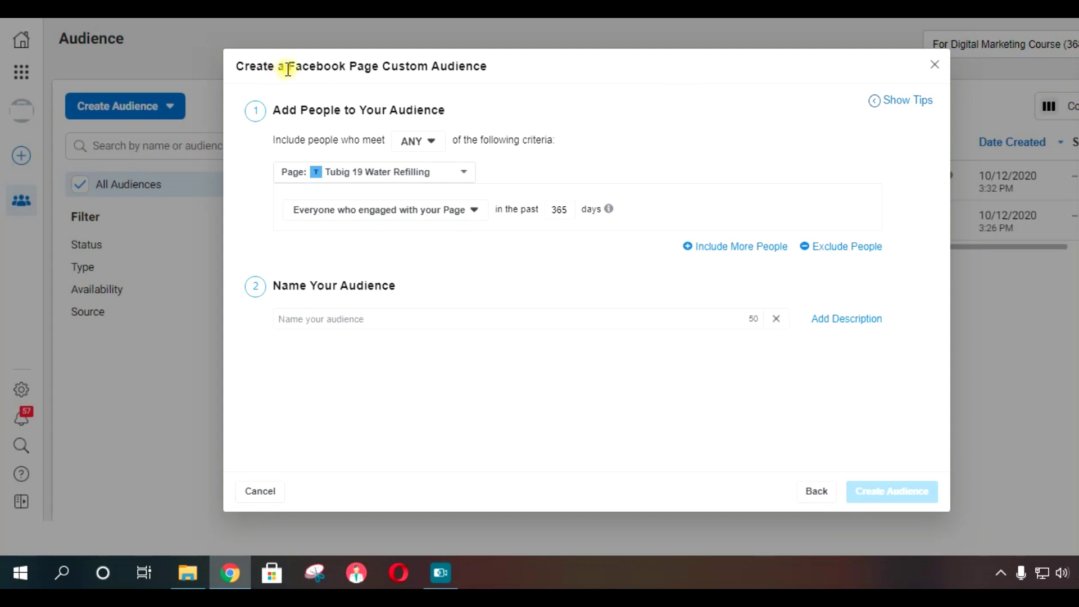
{"action": "left_click_drag", "start_coordinate": [287, 66], "coordinate": [385, 66]}
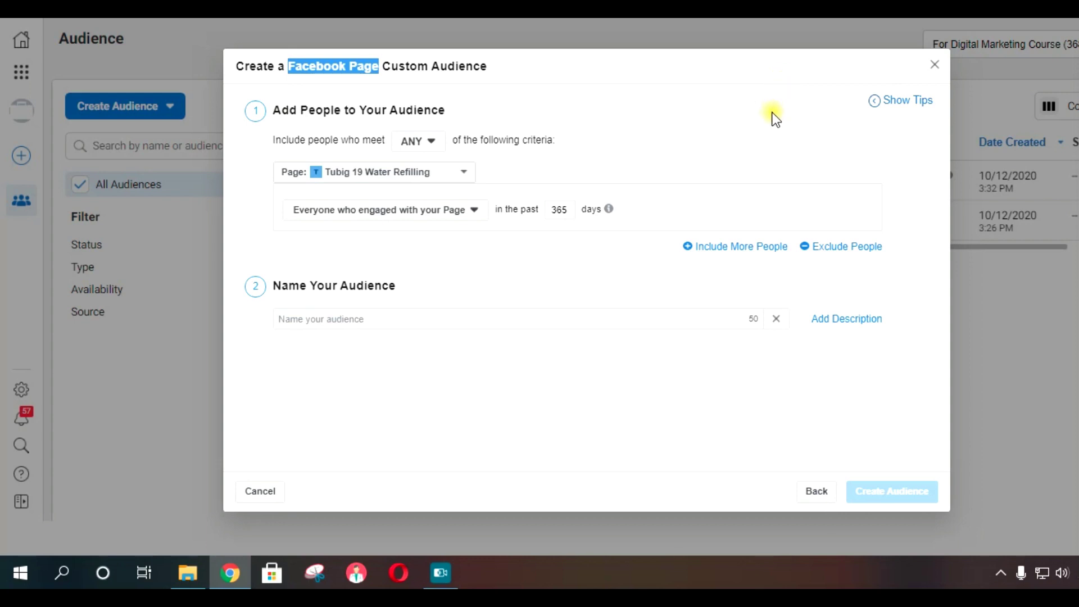
{"action": "left_click", "coordinate": [598, 109]}
Try FB Ads Marketing/Chatbot and Tubig 19 Water Refilling in turn as the audience's source Page.
{"action": "left_click", "coordinate": [392, 180]}
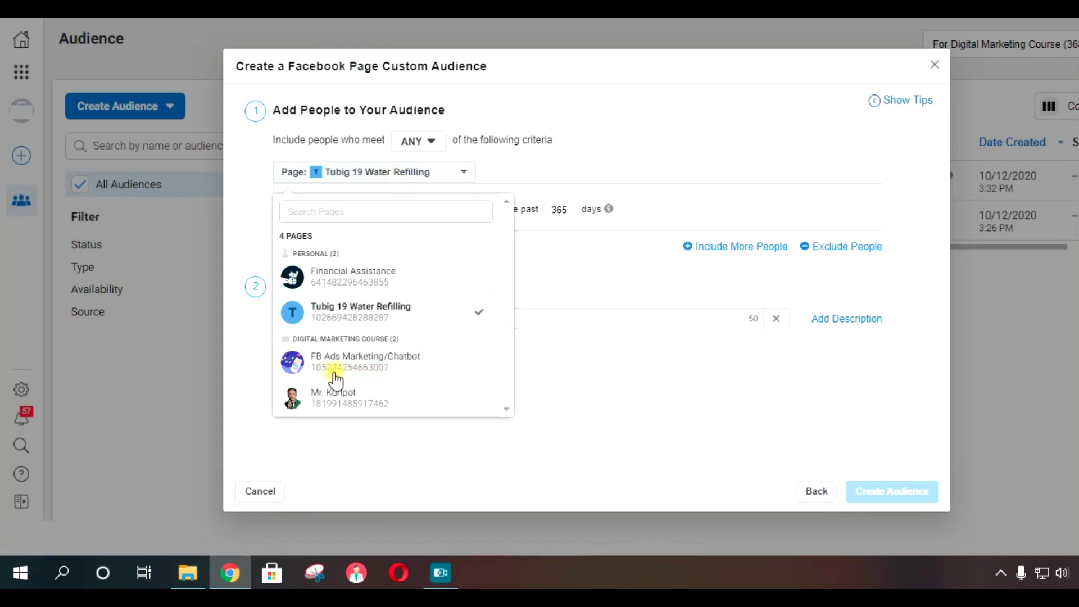
{"action": "left_click", "coordinate": [388, 365]}
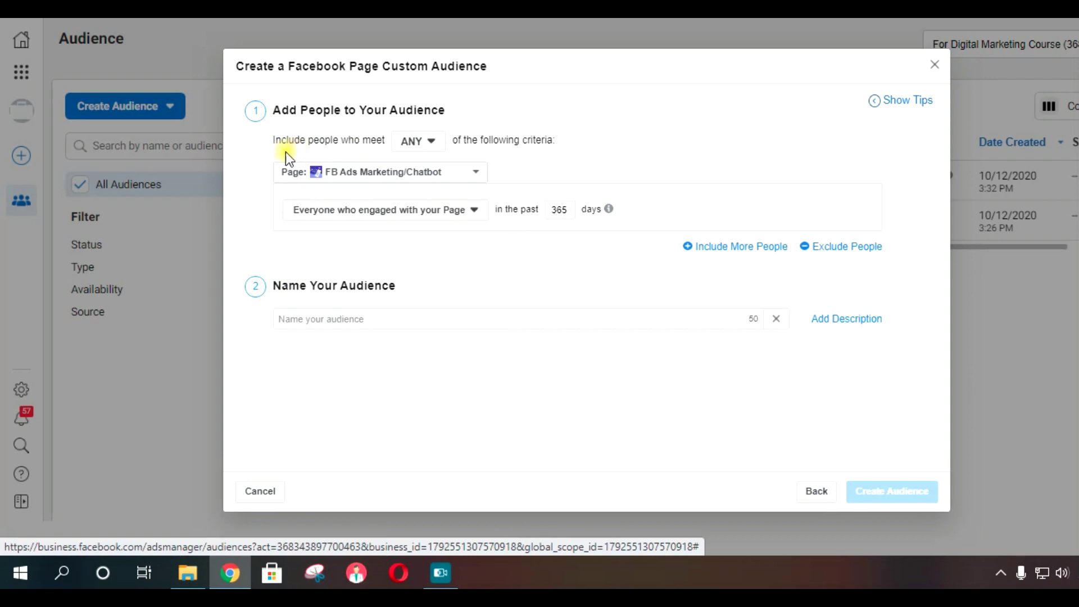
{"action": "left_click_drag", "start_coordinate": [271, 172], "coordinate": [427, 182]}
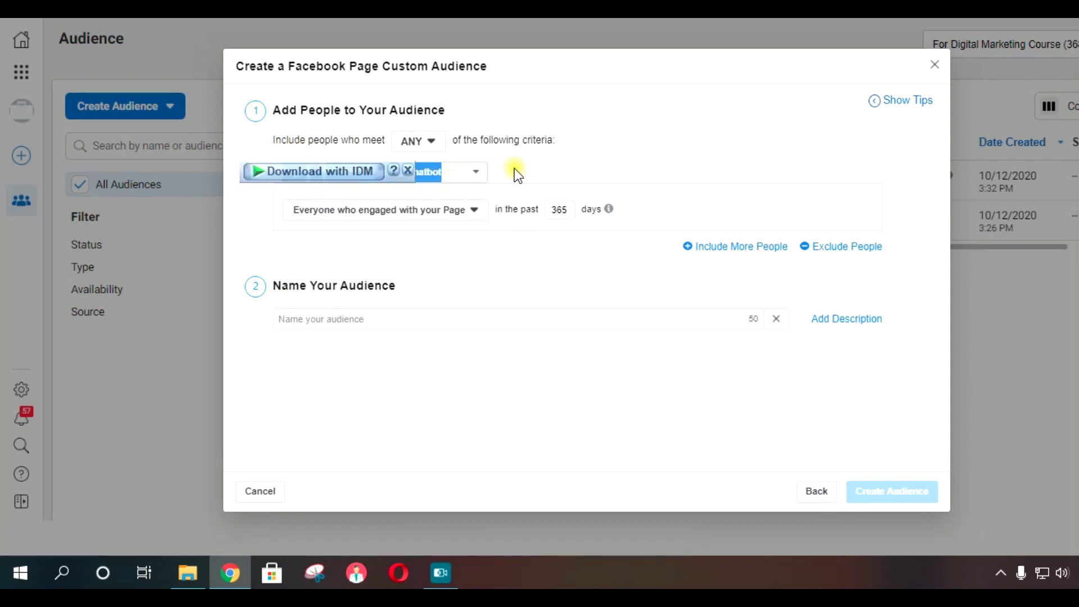
{"action": "left_click", "coordinate": [468, 173]}
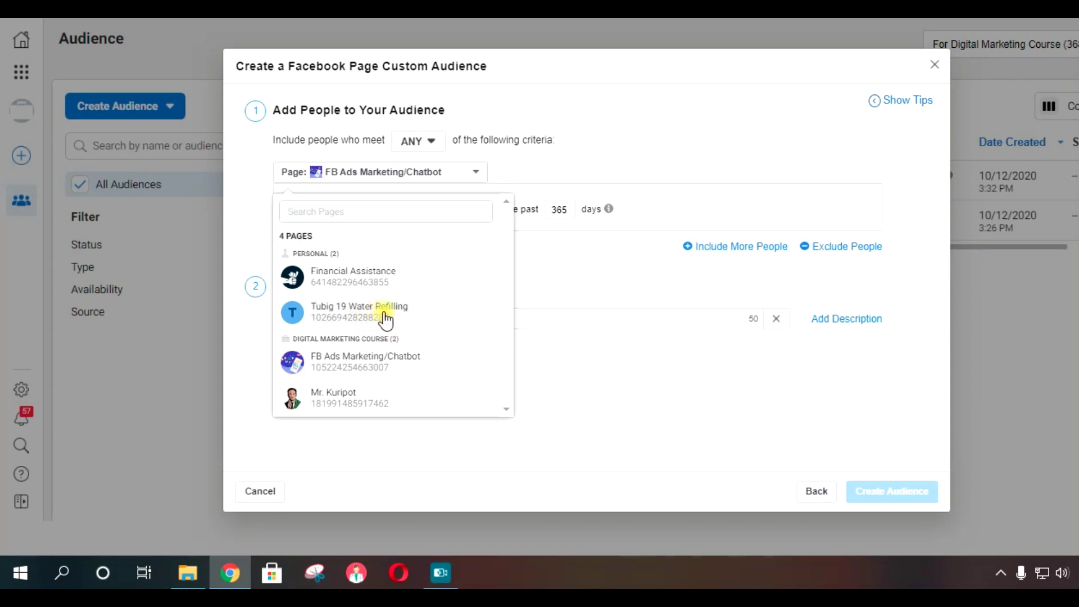
{"action": "left_click", "coordinate": [407, 314]}
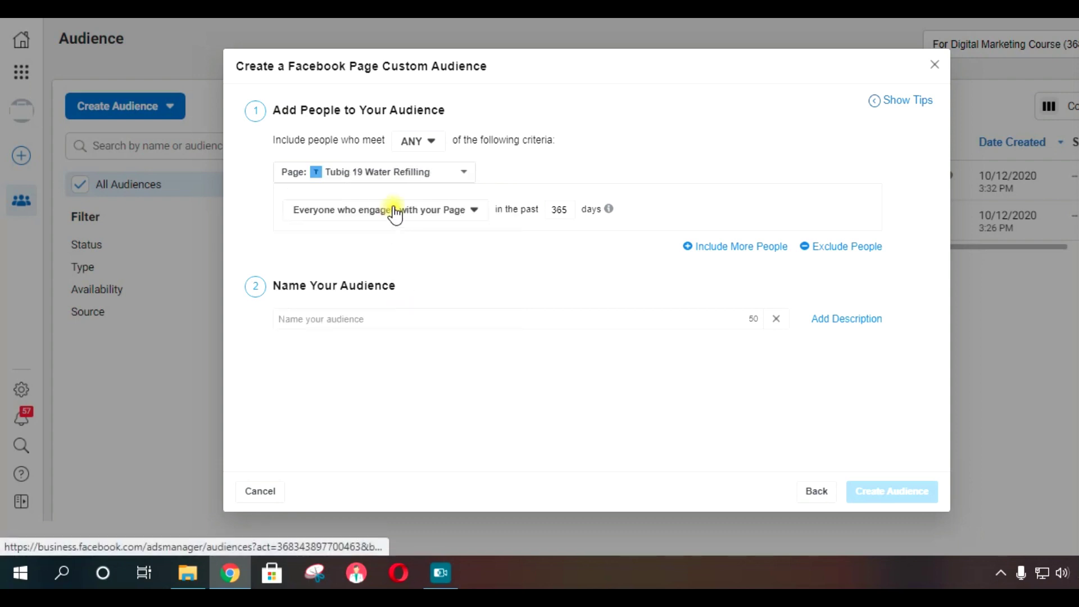
{"action": "left_click", "coordinate": [434, 178]}
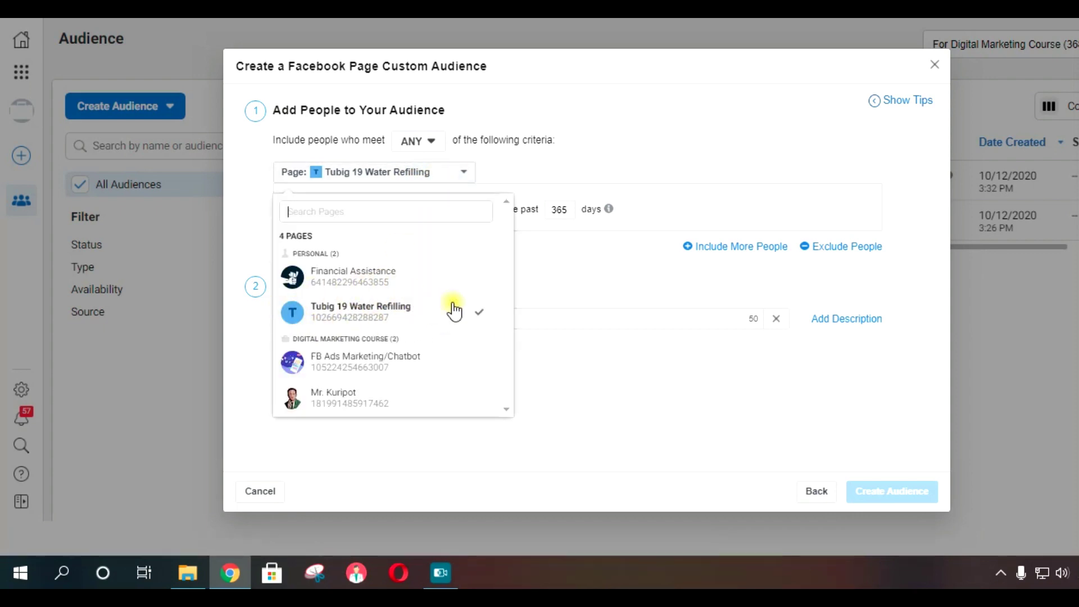
{"action": "left_click", "coordinate": [592, 169]}
{"action": "left_click", "coordinate": [416, 174]}
{"action": "left_click", "coordinate": [414, 371]}
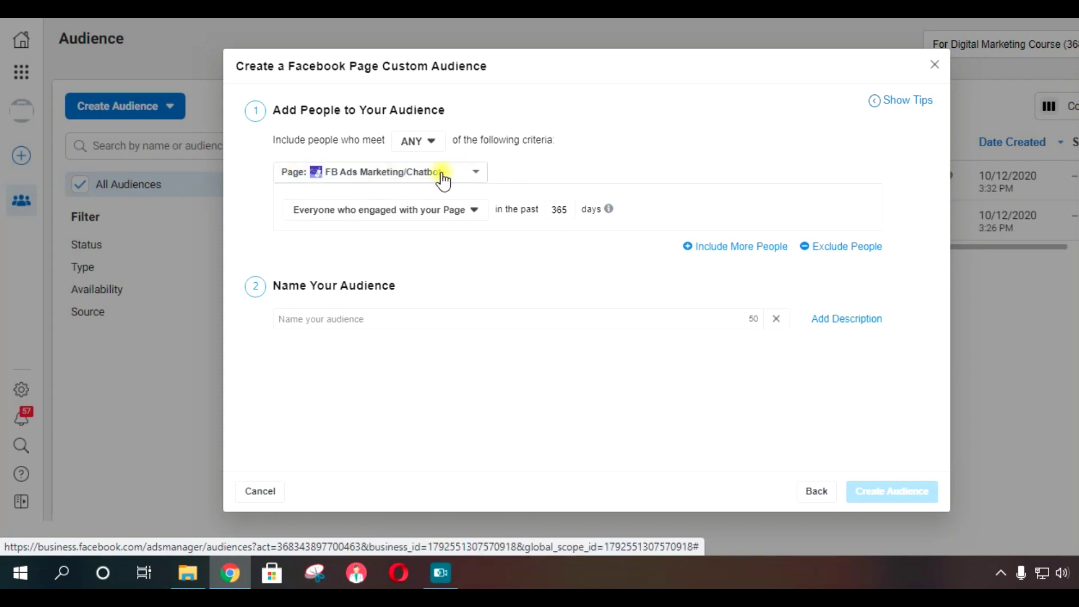
Set the source Page to Tubig 19 Water Refilling and include people who sent a message to your Page.
{"action": "left_click", "coordinate": [315, 178]}
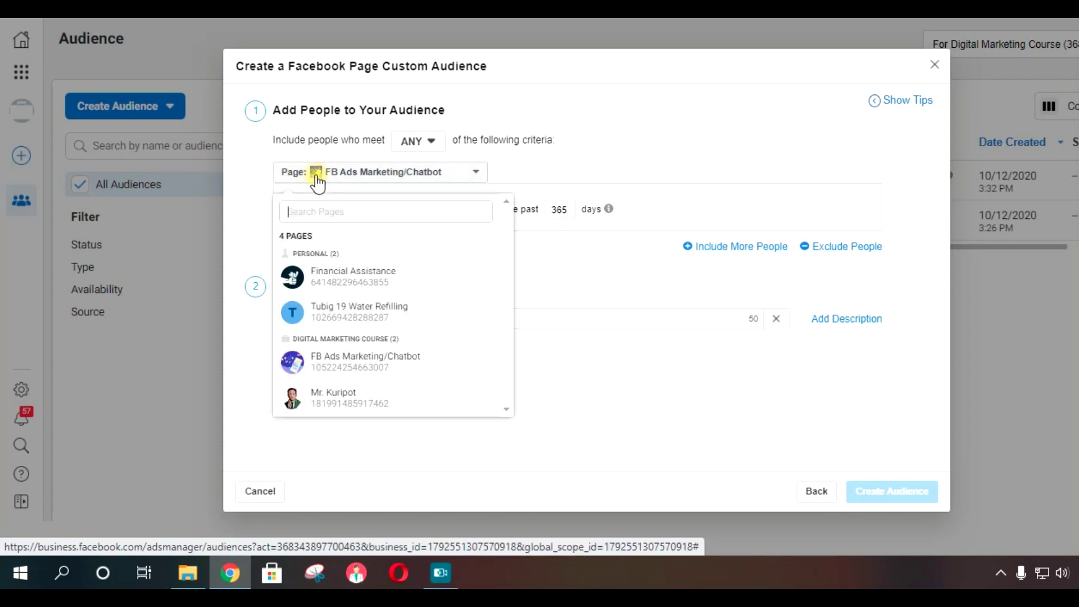
{"action": "left_click", "coordinate": [362, 322]}
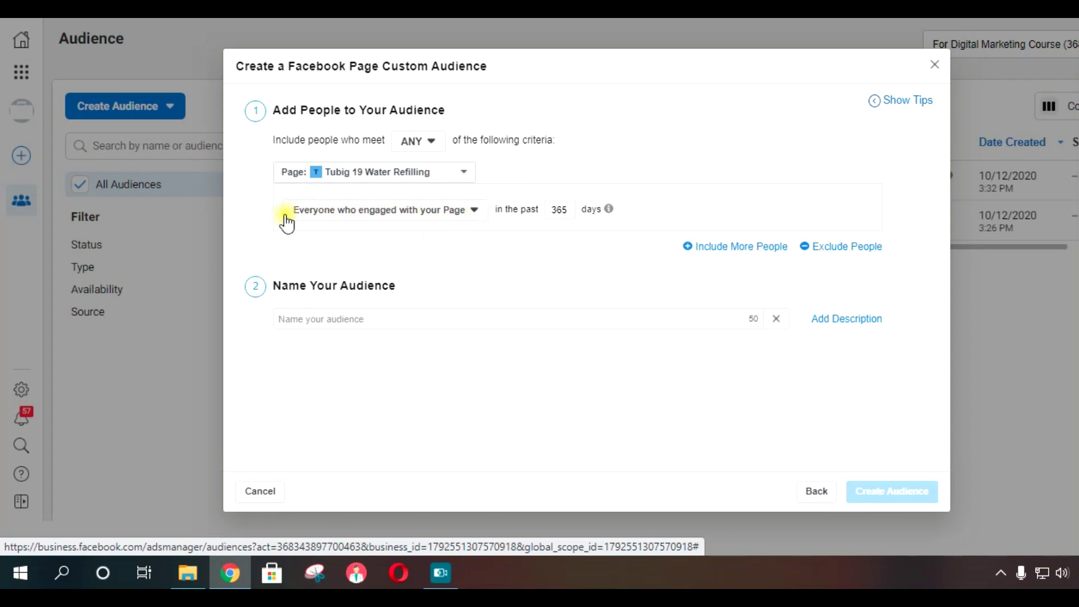
{"action": "left_click", "coordinate": [473, 211]}
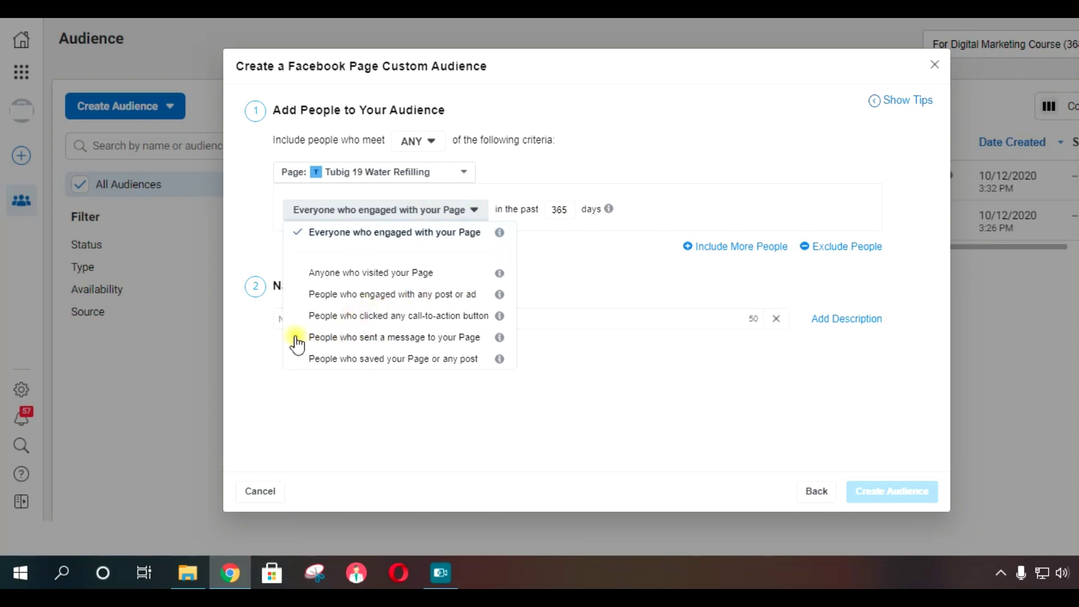
{"action": "left_click", "coordinate": [446, 341]}
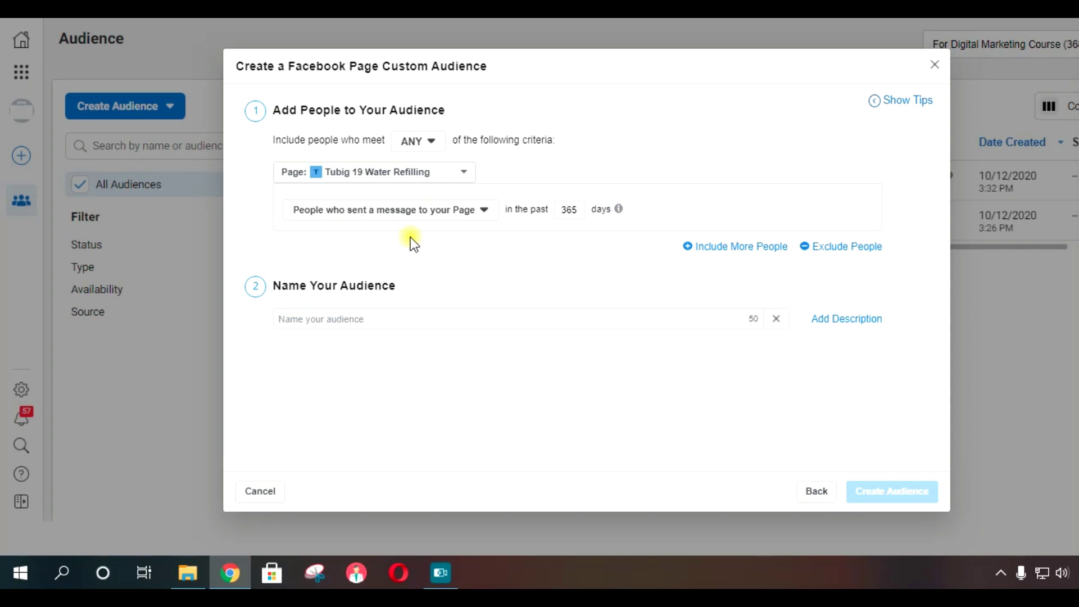
Review the Page engagement criteria and the explanation of People who sent a message to your Page, keeping that option selected.
{"action": "left_click", "coordinate": [431, 215]}
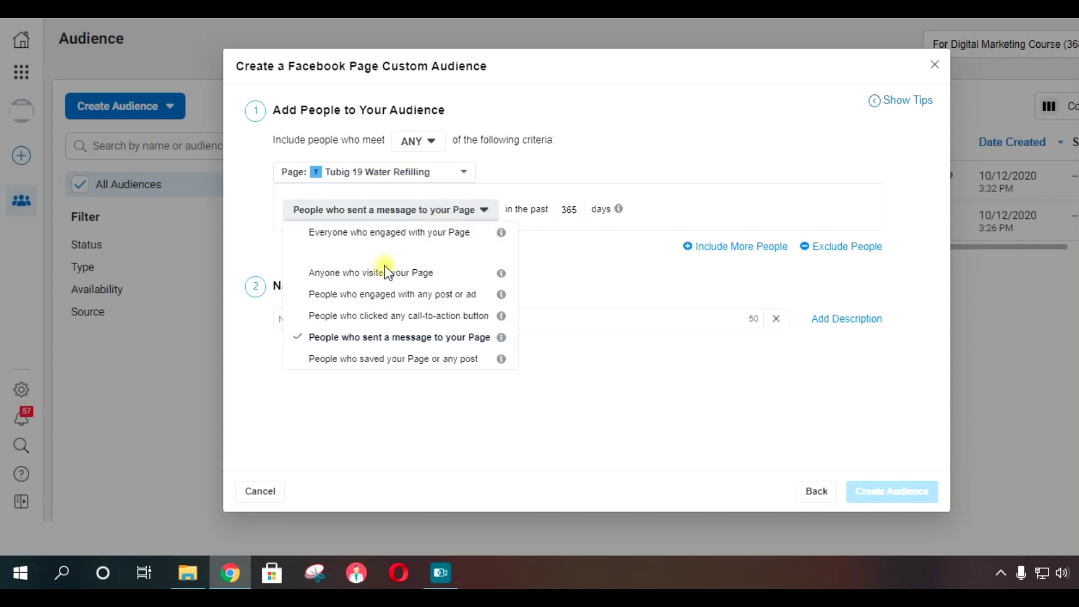
{"action": "left_click", "coordinate": [576, 263]}
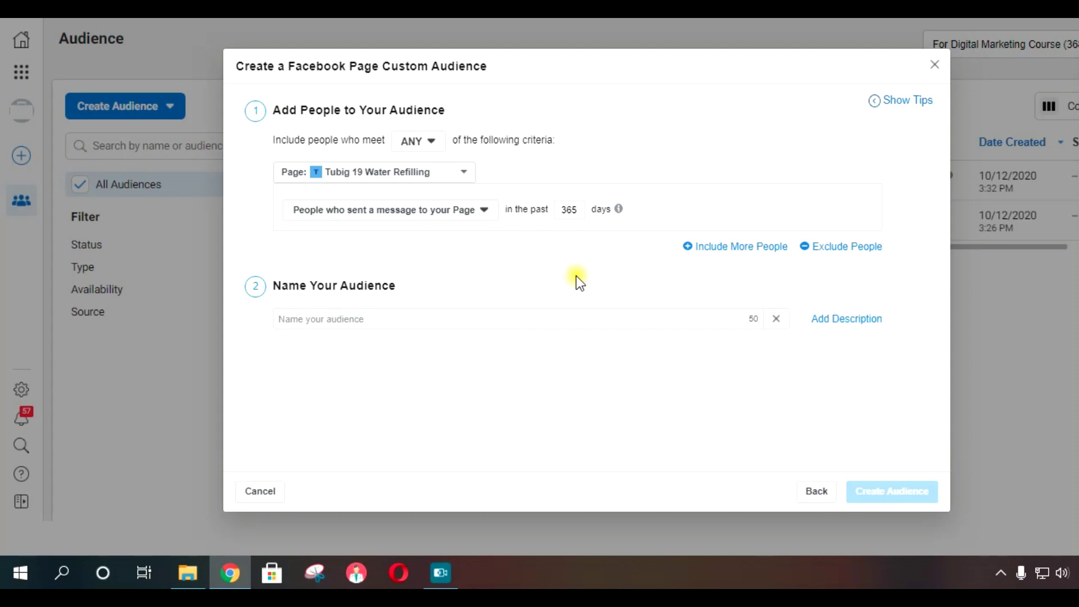
{"action": "left_click", "coordinate": [483, 210]}
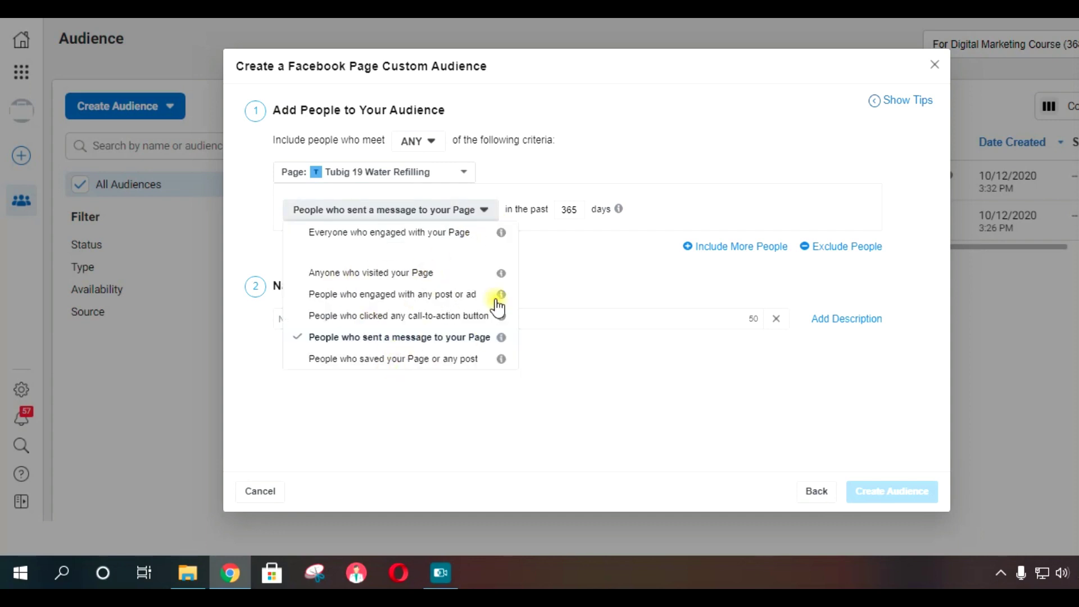
{"action": "left_click", "coordinate": [617, 254]}
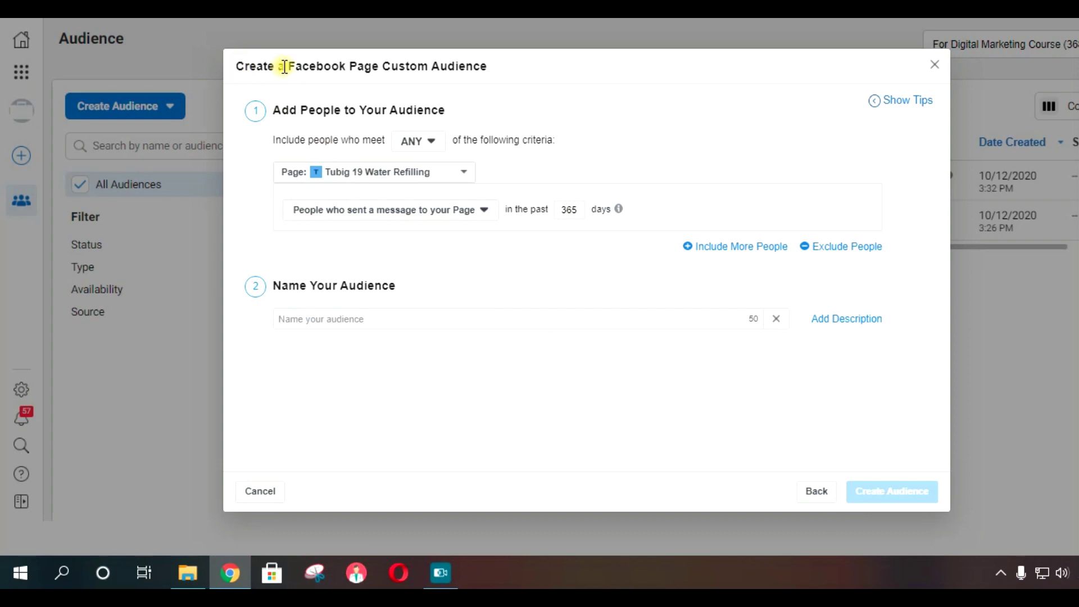
{"action": "left_click_drag", "start_coordinate": [288, 67], "coordinate": [406, 80]}
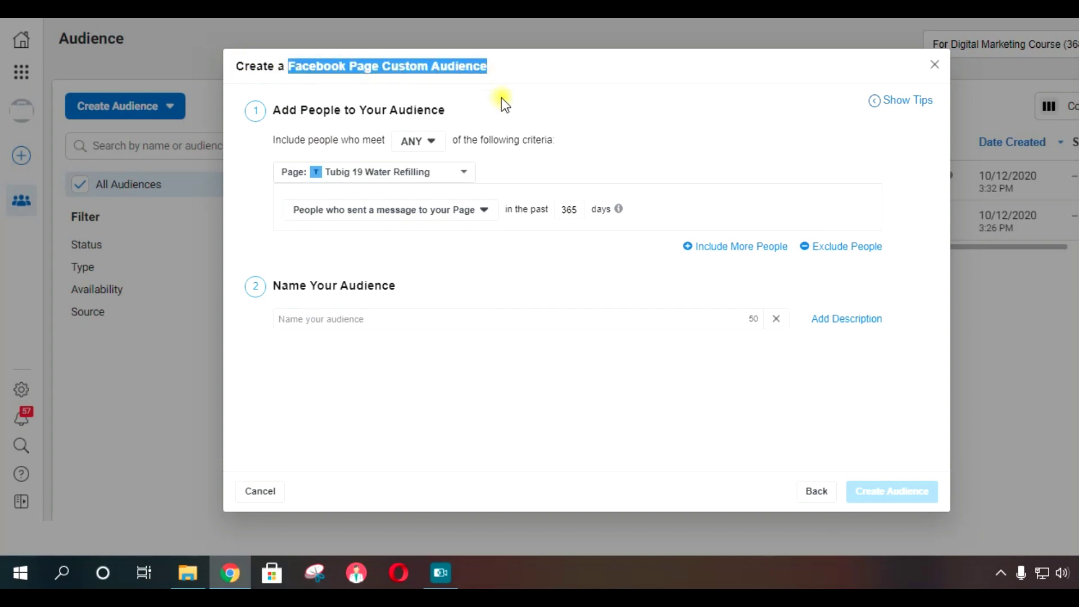
{"action": "left_click", "coordinate": [657, 117]}
{"action": "left_click", "coordinate": [433, 219]}
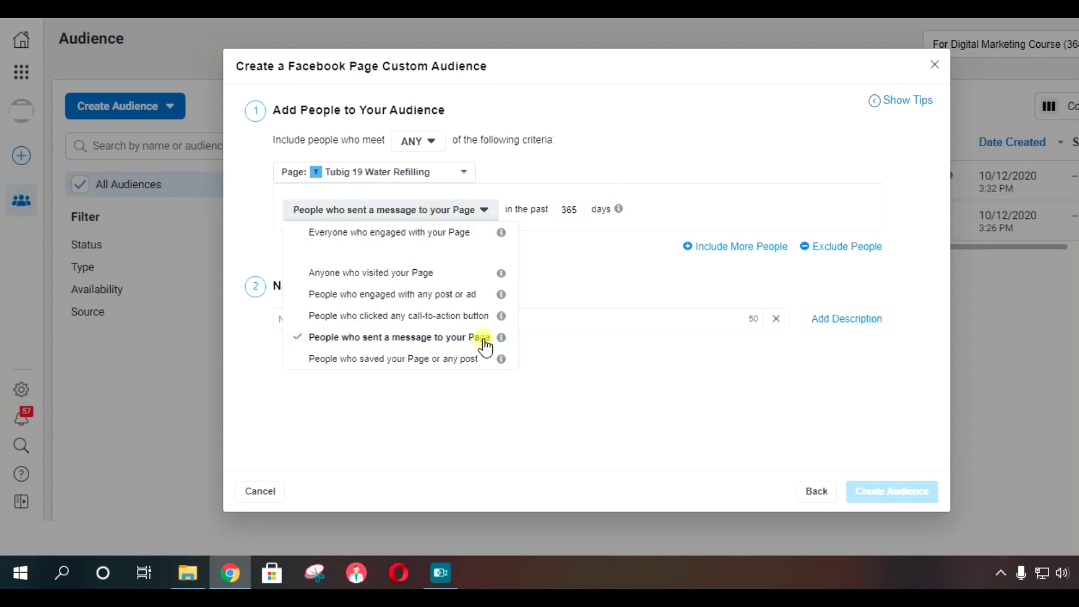
{"action": "left_click", "coordinate": [649, 255]}
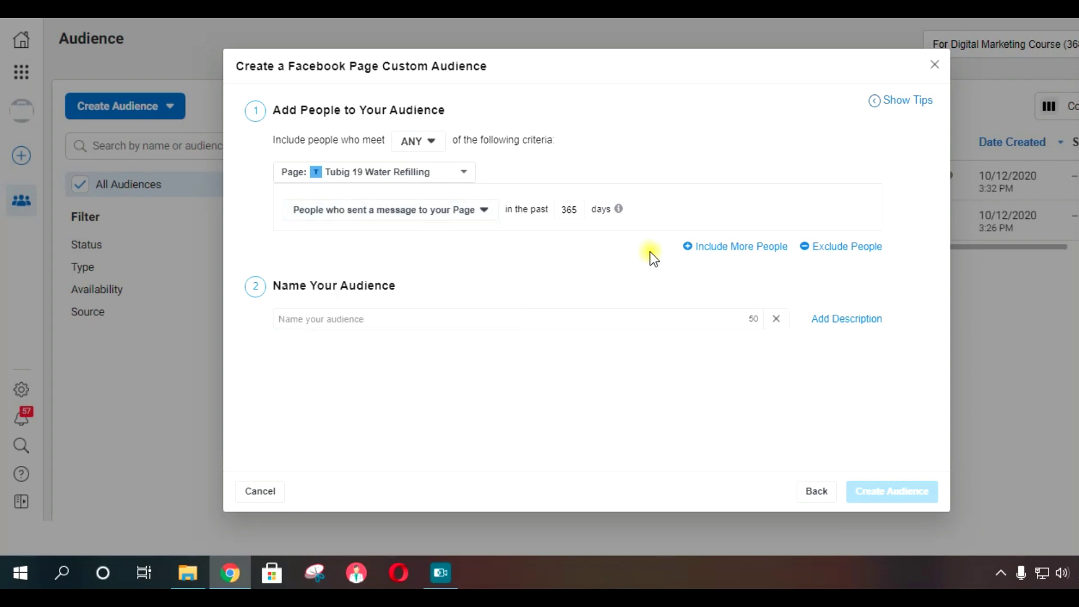
{"action": "left_click", "coordinate": [345, 213]}
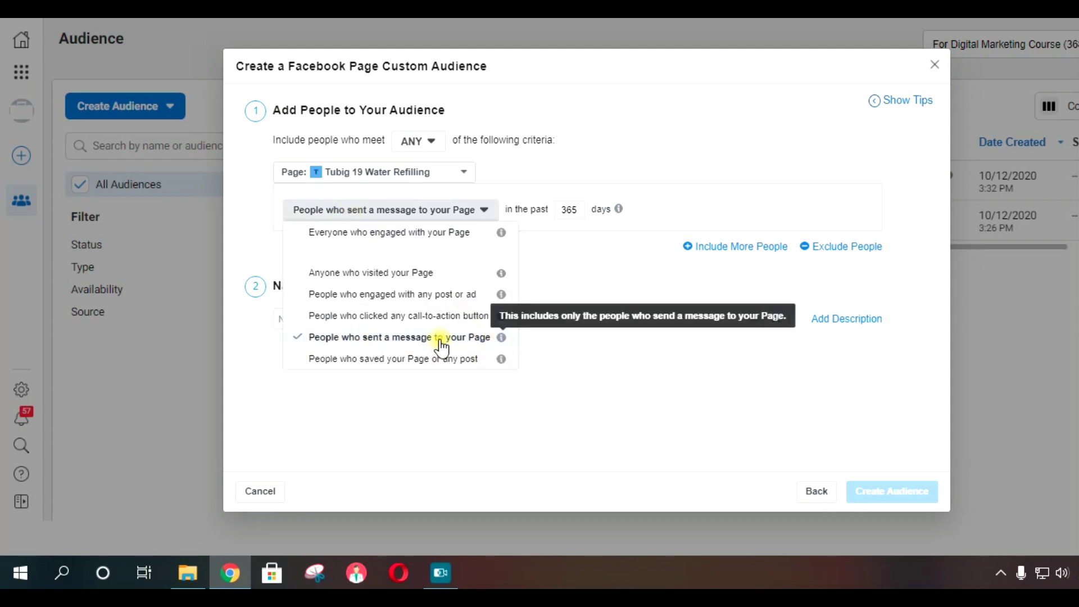
{"action": "mouse_move", "coordinate": [506, 342]}
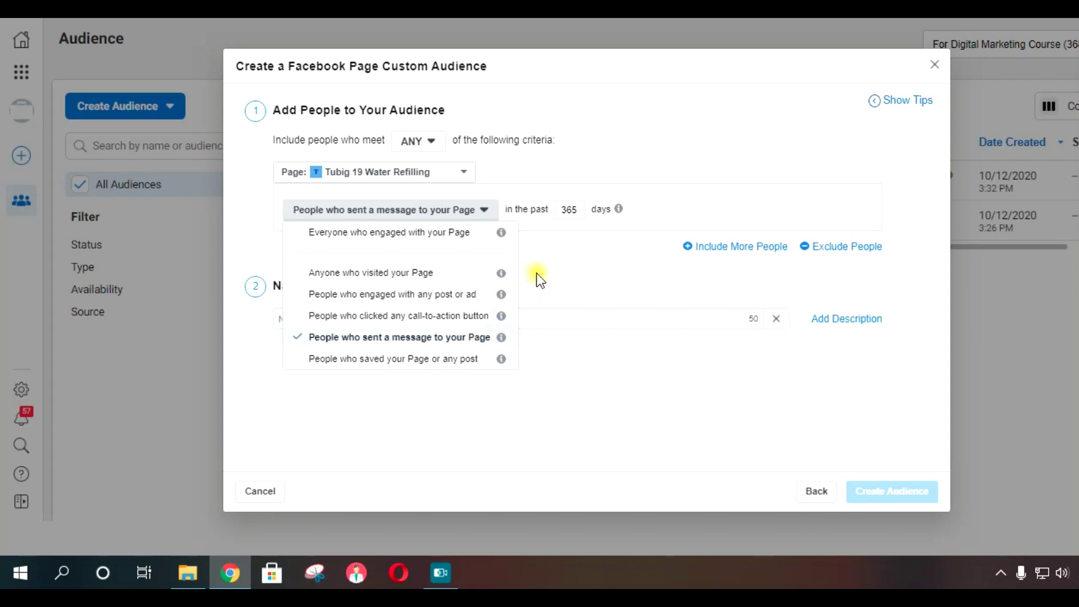
{"action": "left_click", "coordinate": [355, 339]}
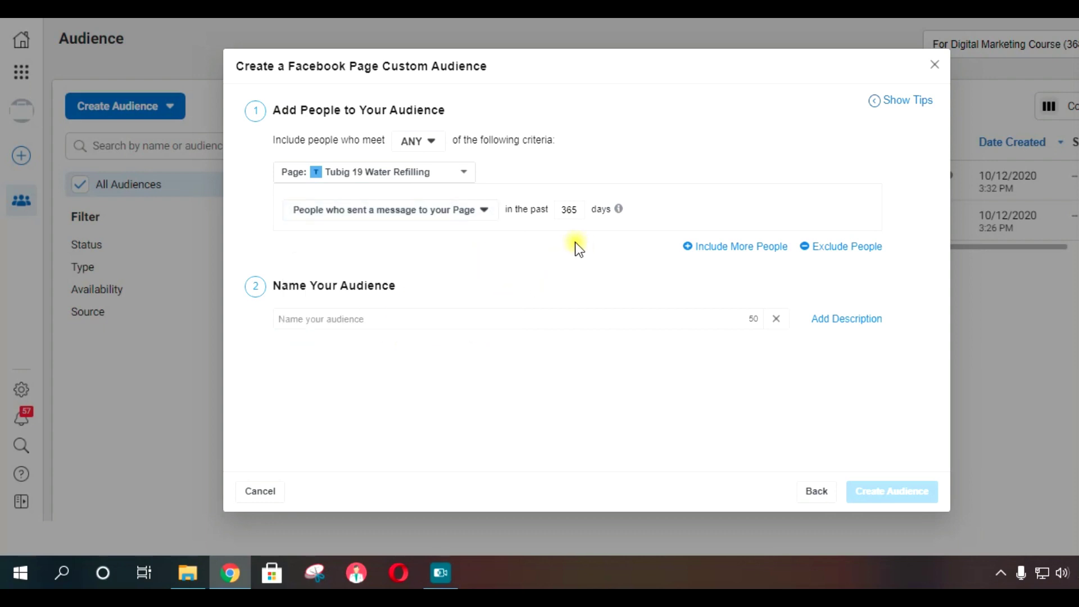
Set the period for people who messaged the Page to the past 30 days.
{"action": "left_click_drag", "start_coordinate": [505, 209], "coordinate": [539, 210]}
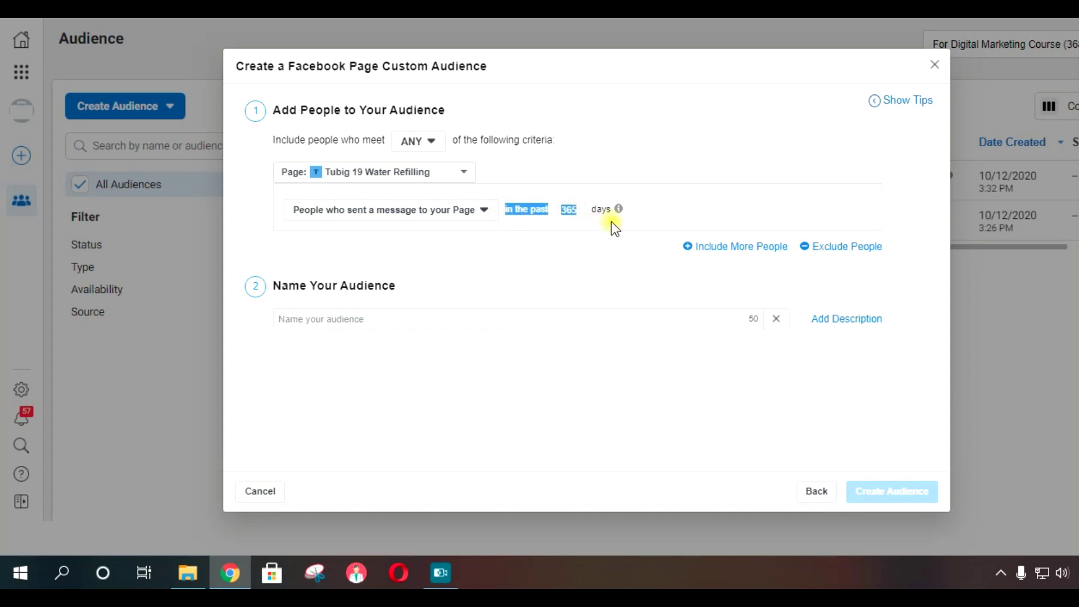
{"action": "left_click", "coordinate": [581, 215]}
{"action": "left_click", "coordinate": [581, 216]}
{"action": "key", "text": "BackSpace"}
{"action": "key", "text": "BackSpace"}
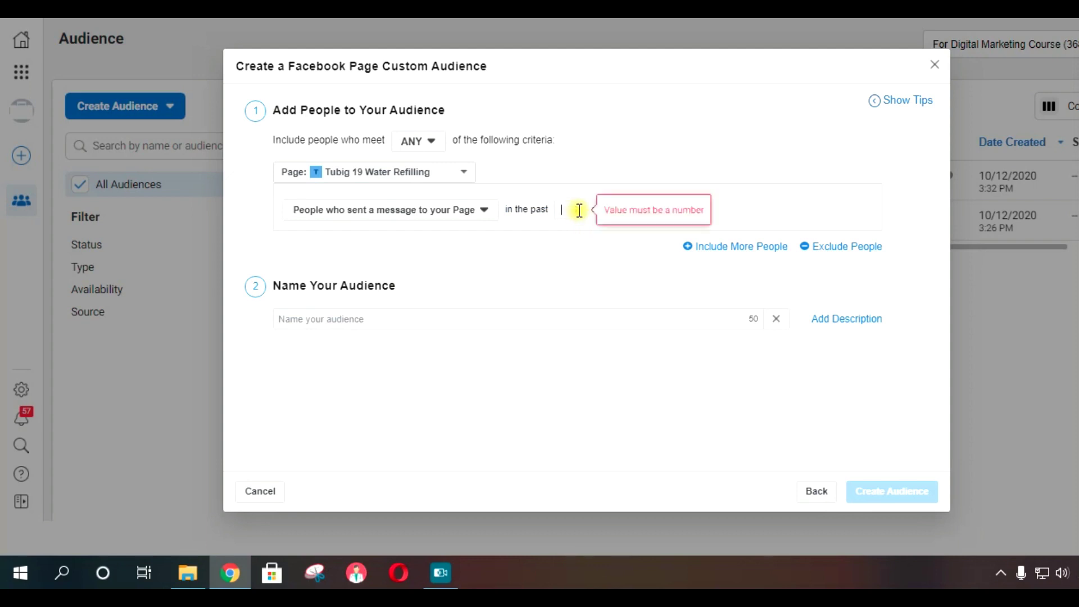
{"action": "type", "text": "0"}
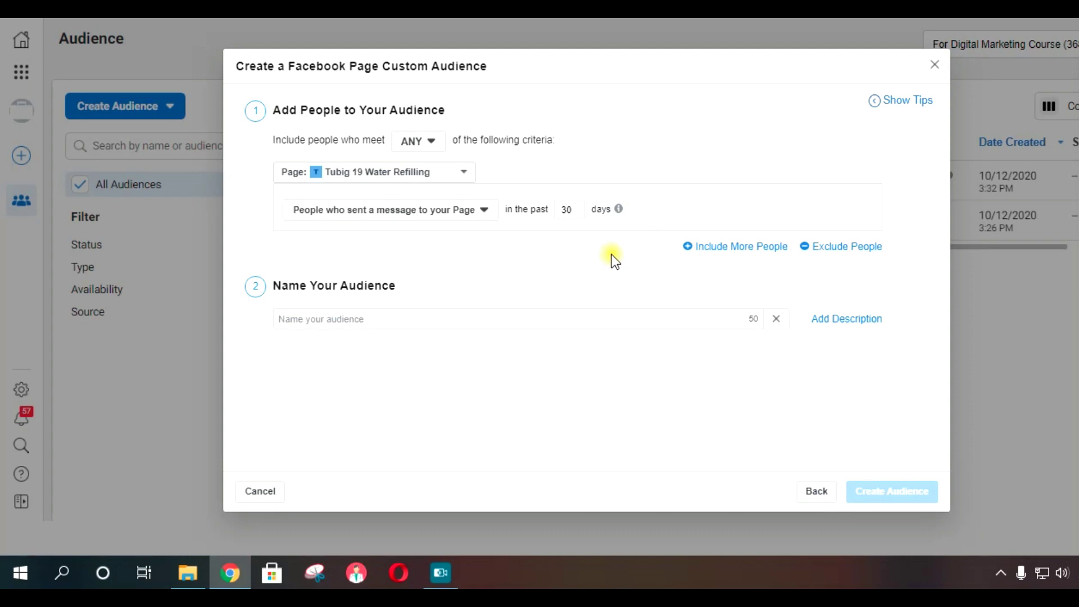
Try other day counts for the messaging period, ending with the past 365 days.
{"action": "left_click", "coordinate": [568, 209]}
{"action": "key", "text": "BackSpace"}
{"action": "key", "text": "BackSpace"}
{"action": "type", "text": "0"}
{"action": "double_click", "coordinate": [567, 210]}
{"action": "key", "text": "BackSpace"}
{"action": "type", "text": "365"}
{"action": "double_click", "coordinate": [571, 210]}
{"action": "left_click", "coordinate": [538, 237]}
Set the messaging period to the past 90 days.
{"action": "left_click", "coordinate": [579, 214]}
{"action": "key", "text": "BackSpace"}
{"action": "type", "text": "90"}
{"action": "left_click", "coordinate": [577, 209]}
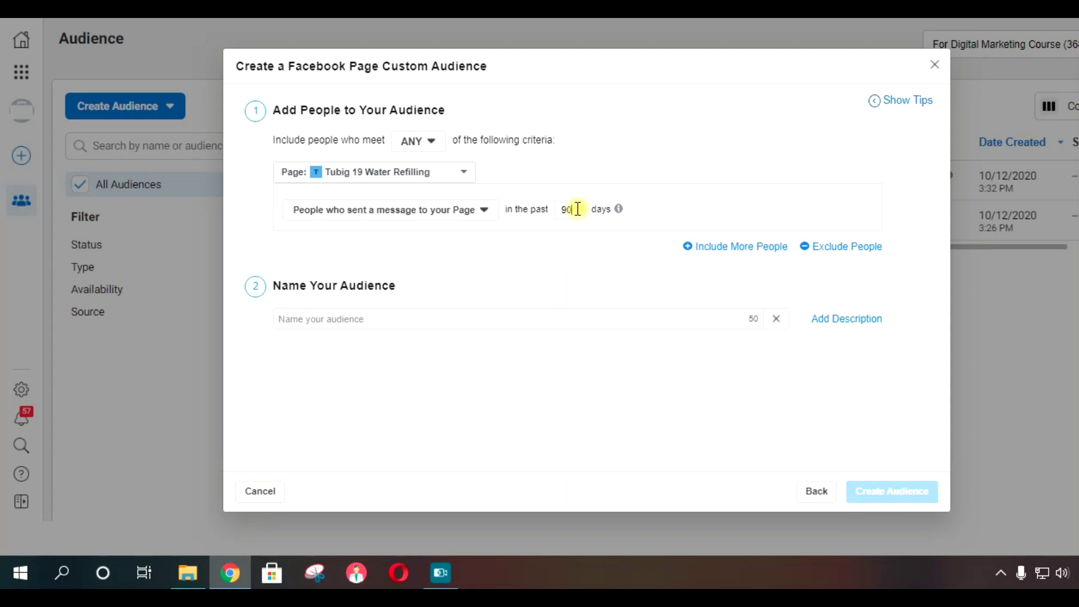
{"action": "left_click", "coordinate": [576, 244]}
Change the messaging period to the past 365 days.
{"action": "left_click", "coordinate": [579, 210]}
{"action": "key", "text": "BackSpace"}
{"action": "key", "text": "BackSpace"}
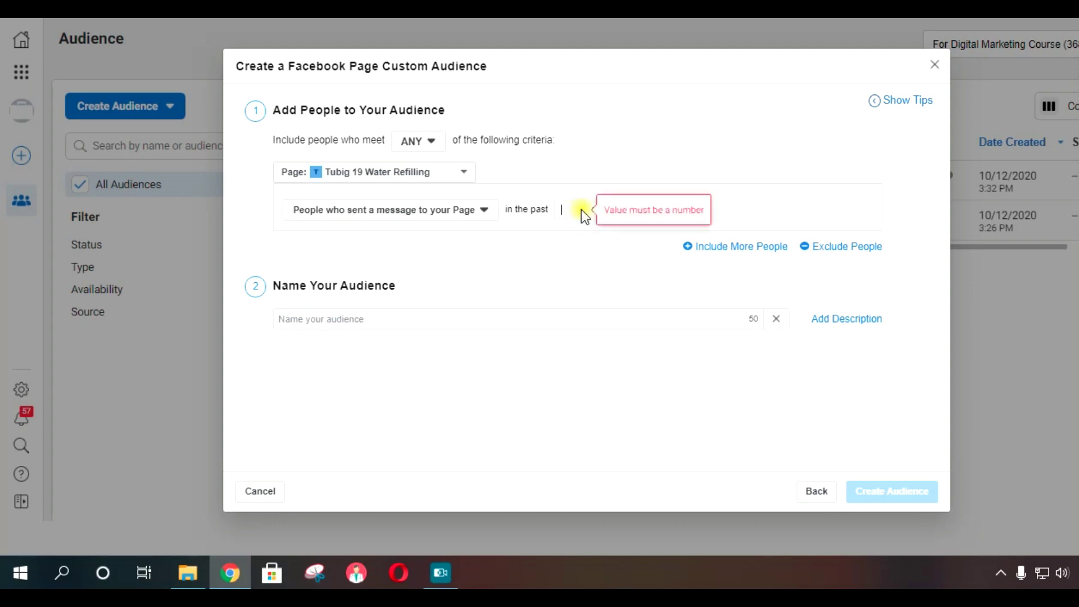
{"action": "type", "text": "365"}
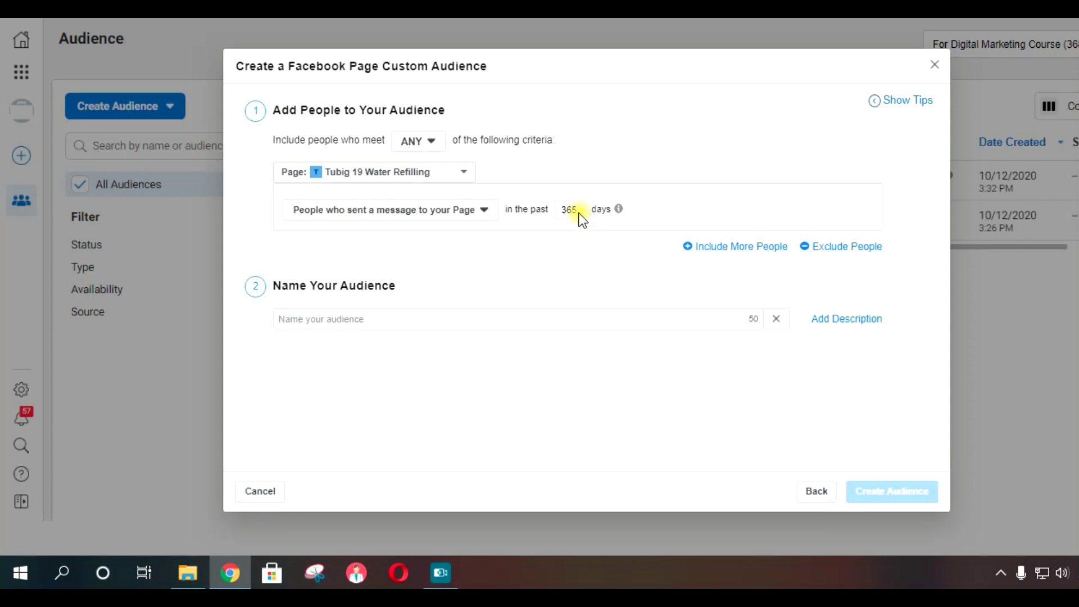
Set the period for people who sent a message to the Page to the past 90 days.
{"action": "key", "text": "BackSpace"}
{"action": "key", "text": "BackSpace"}
{"action": "key", "text": "BackSpace"}
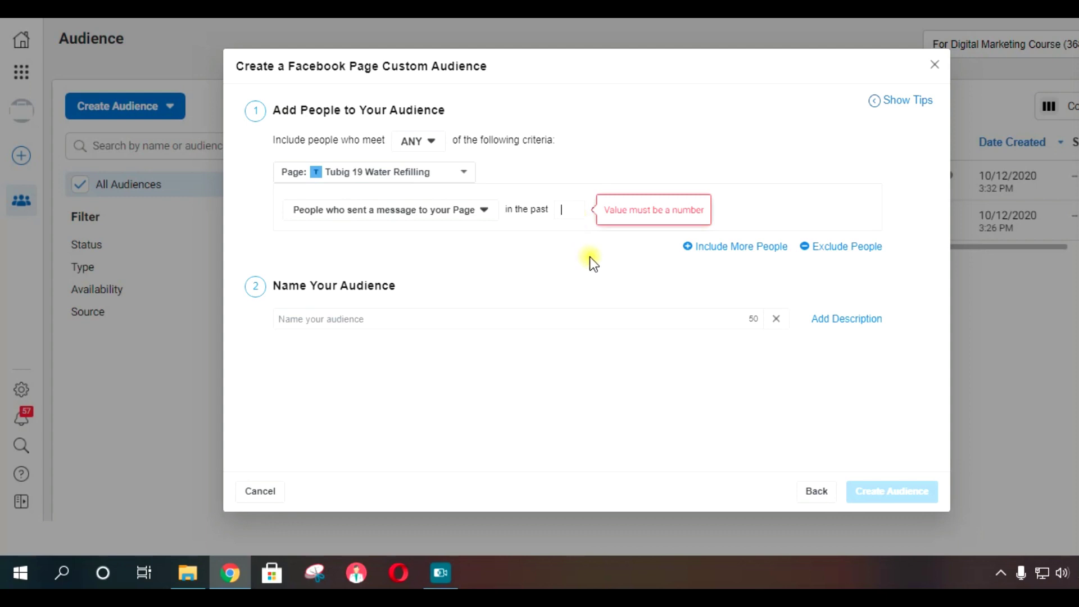
{"action": "type", "text": "90"}
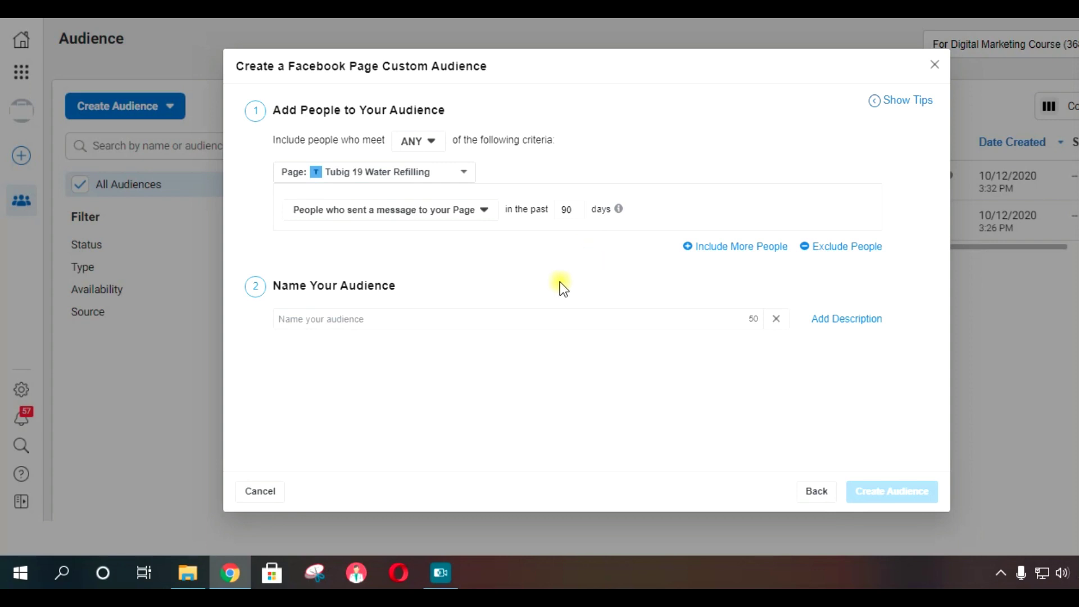
Name the custom audience "Tubig Ads Messaging in 90 days".
{"action": "left_click", "coordinate": [482, 327]}
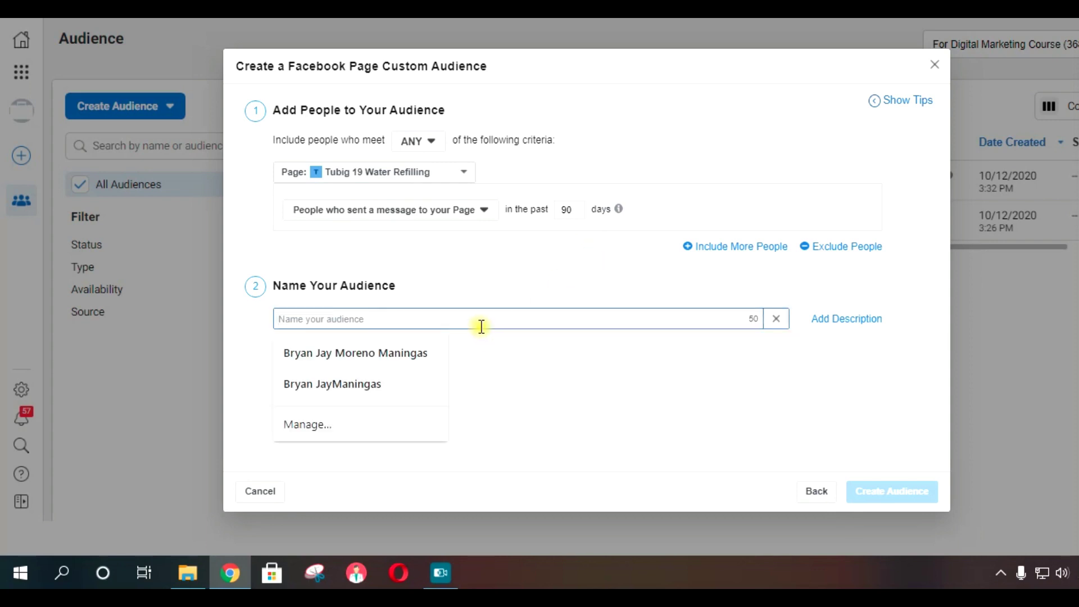
{"action": "type", "text": "Tubig"}
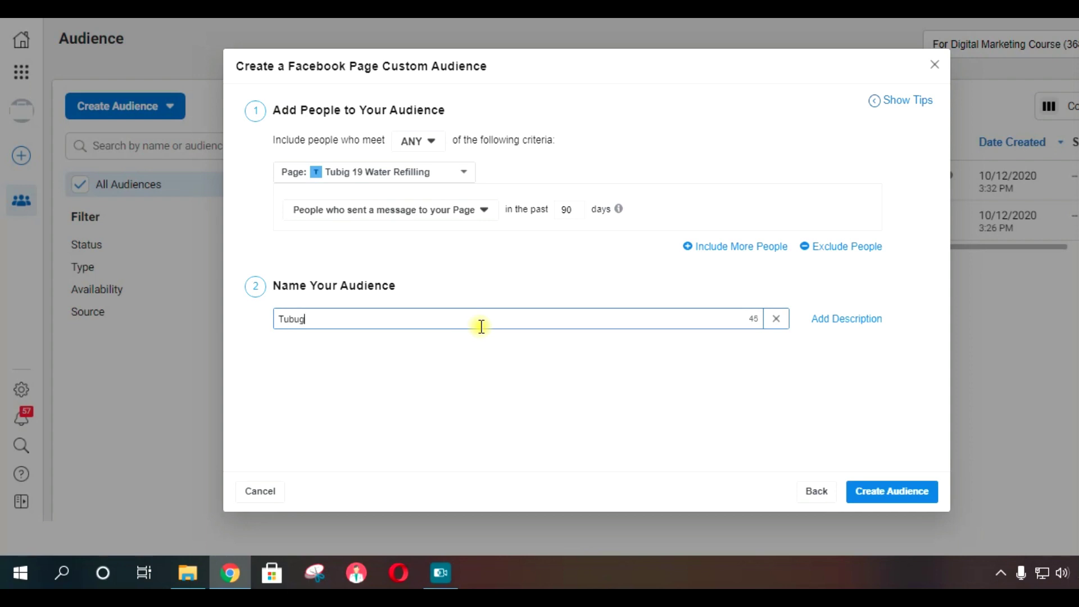
{"action": "key", "text": "BackSpace"}
{"action": "key", "text": "BackSpace"}
{"action": "type", "text": "ig Ads"}
{"action": "type", "text": "Messaging in 90 days"}
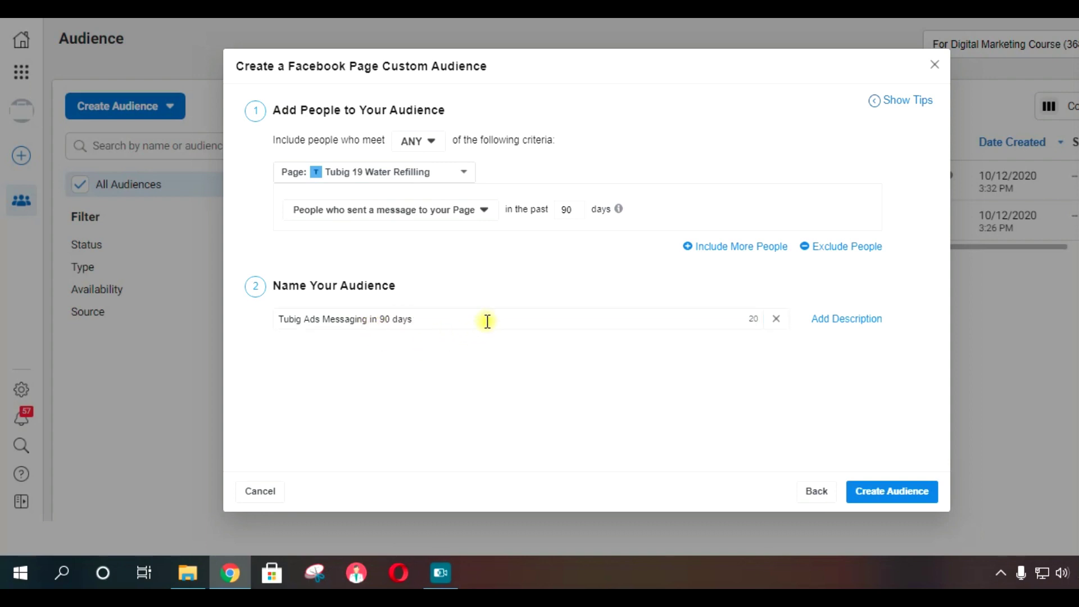
Create the Facebook Page custom audience and close its creation confirmation.
{"action": "left_click_drag", "start_coordinate": [487, 318], "coordinate": [262, 328]}
{"action": "left_click", "coordinate": [504, 375]}
{"action": "left_click", "coordinate": [889, 495]}
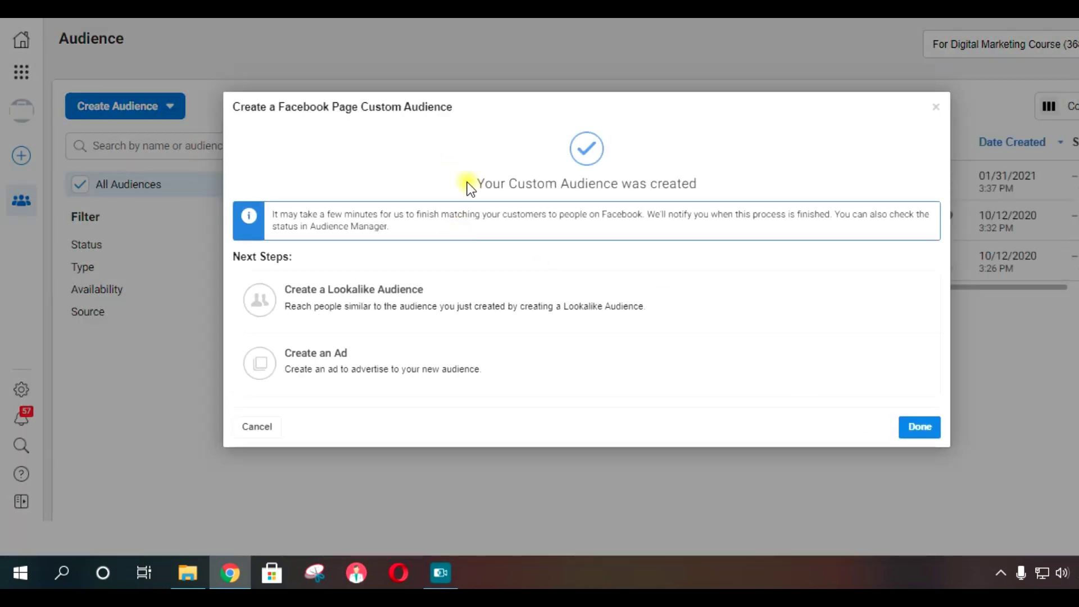
{"action": "left_click_drag", "start_coordinate": [472, 184], "coordinate": [666, 188]}
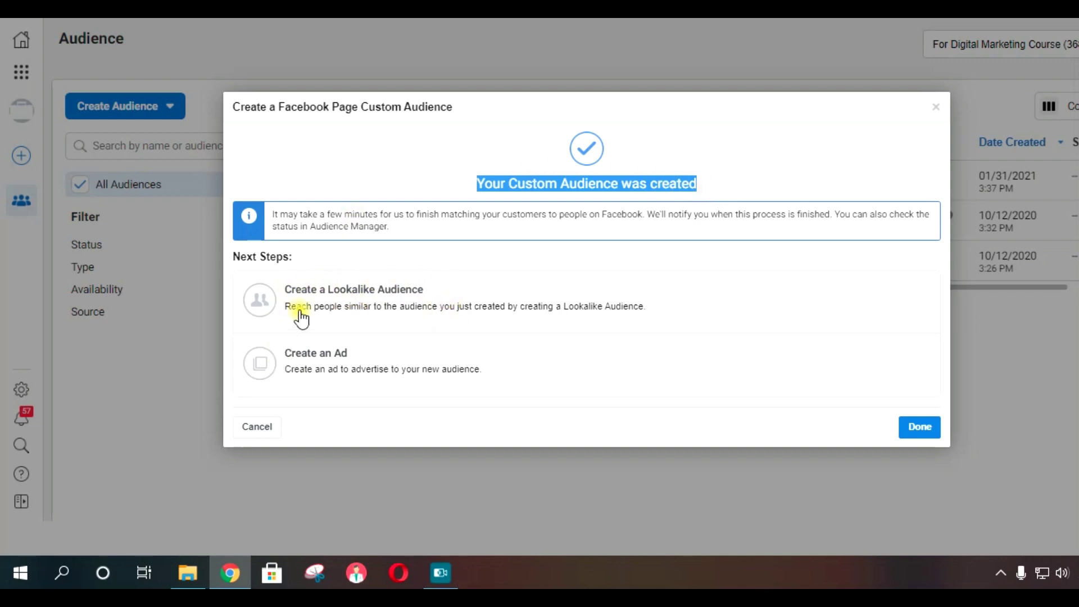
{"action": "left_click", "coordinate": [369, 211]}
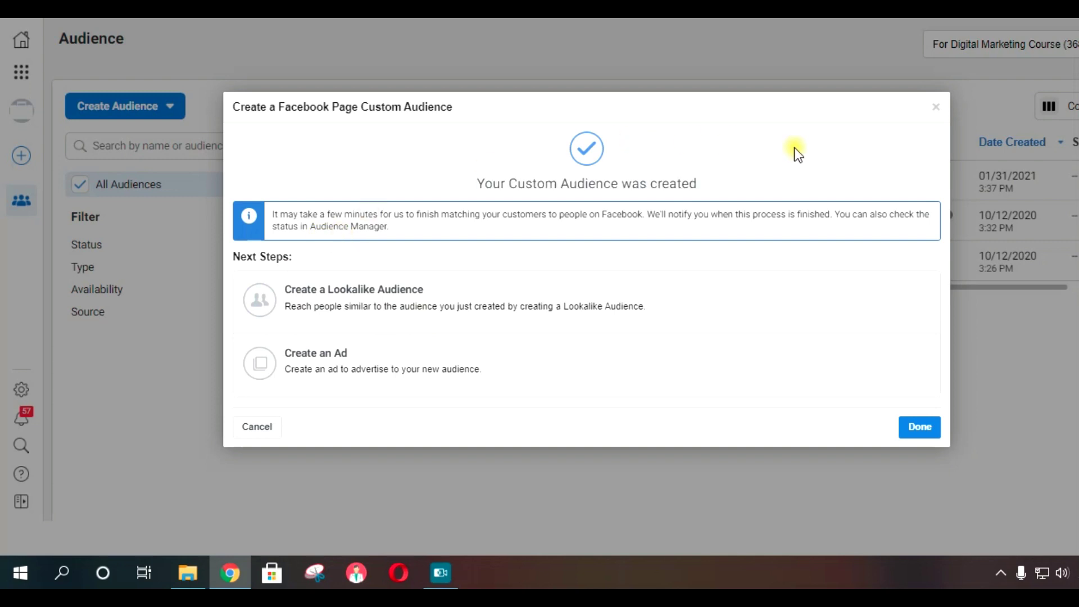
{"action": "left_click", "coordinate": [920, 430]}
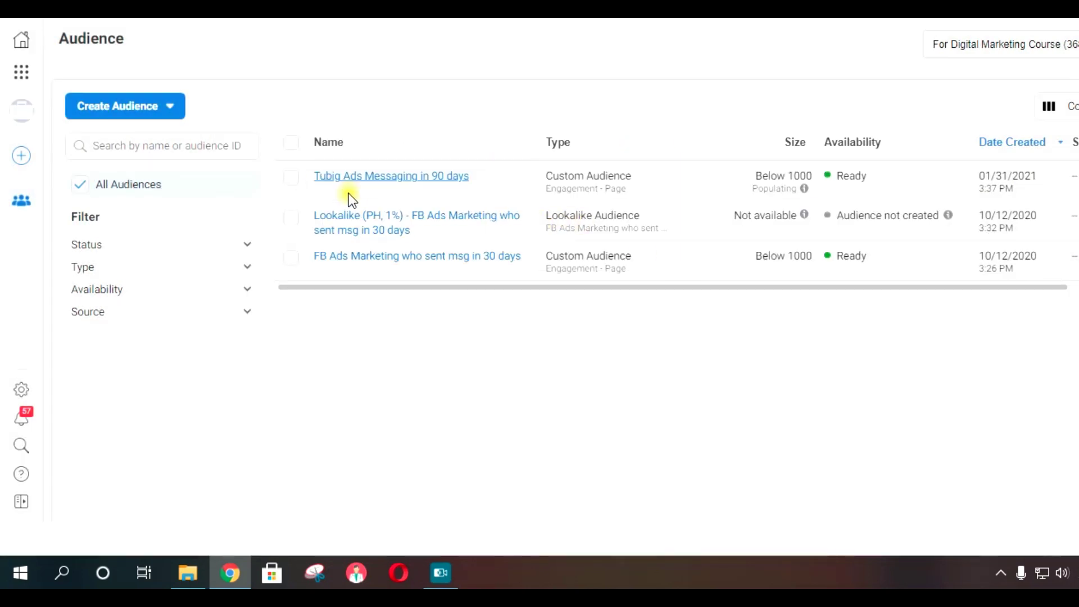
Check the name, availability and type of the Tubig Ads Messaging in 90 days audience in the audience list.
{"action": "left_click_drag", "start_coordinate": [313, 176], "coordinate": [469, 178]}
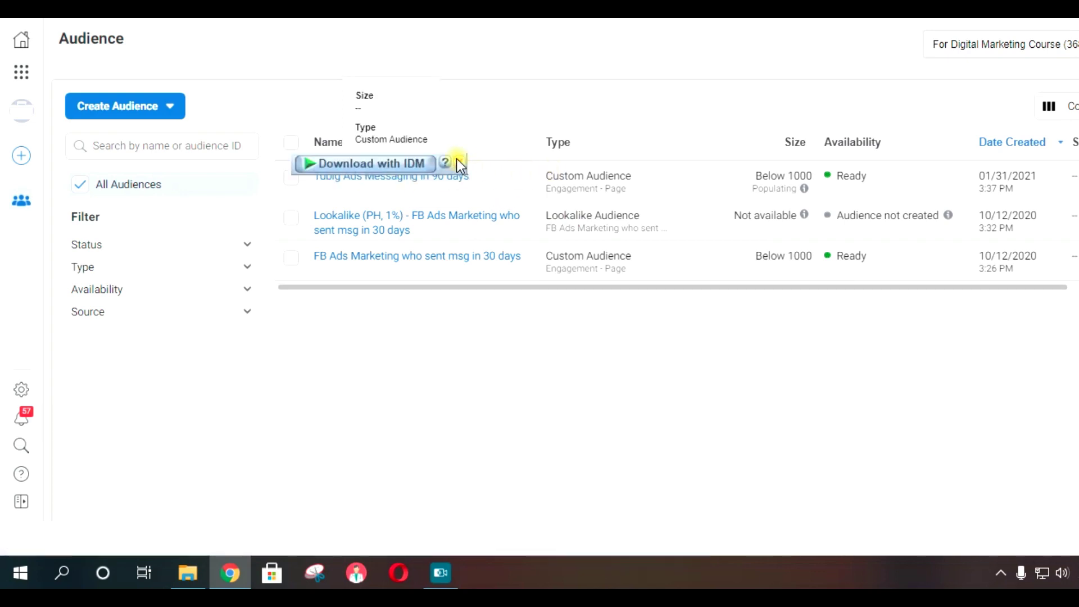
{"action": "left_click", "coordinate": [421, 163]}
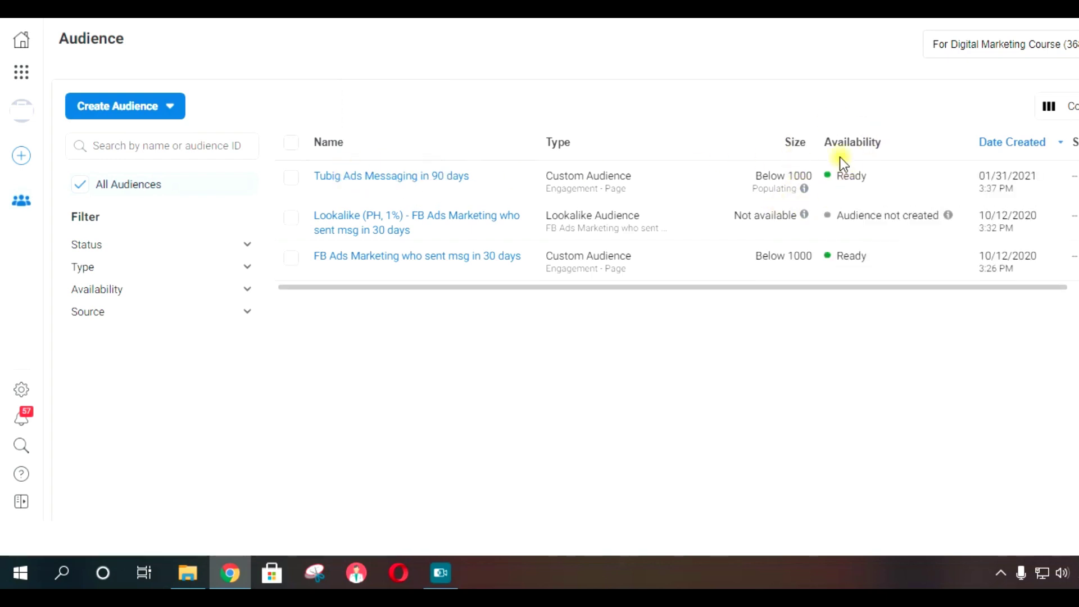
{"action": "mouse_move", "coordinate": [803, 190]}
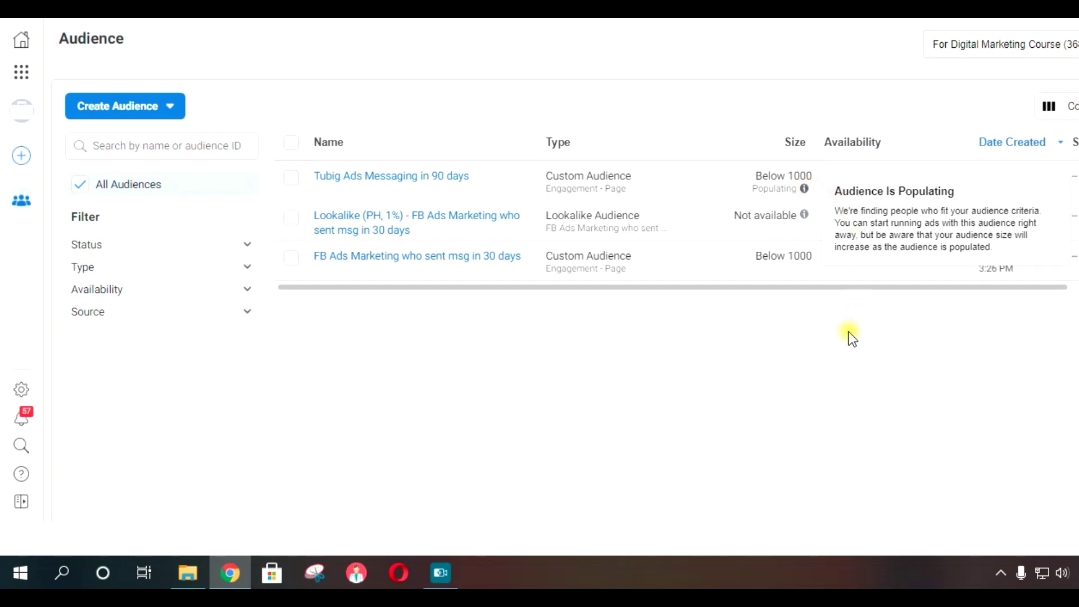
{"action": "left_click_drag", "start_coordinate": [874, 177], "coordinate": [828, 181]}
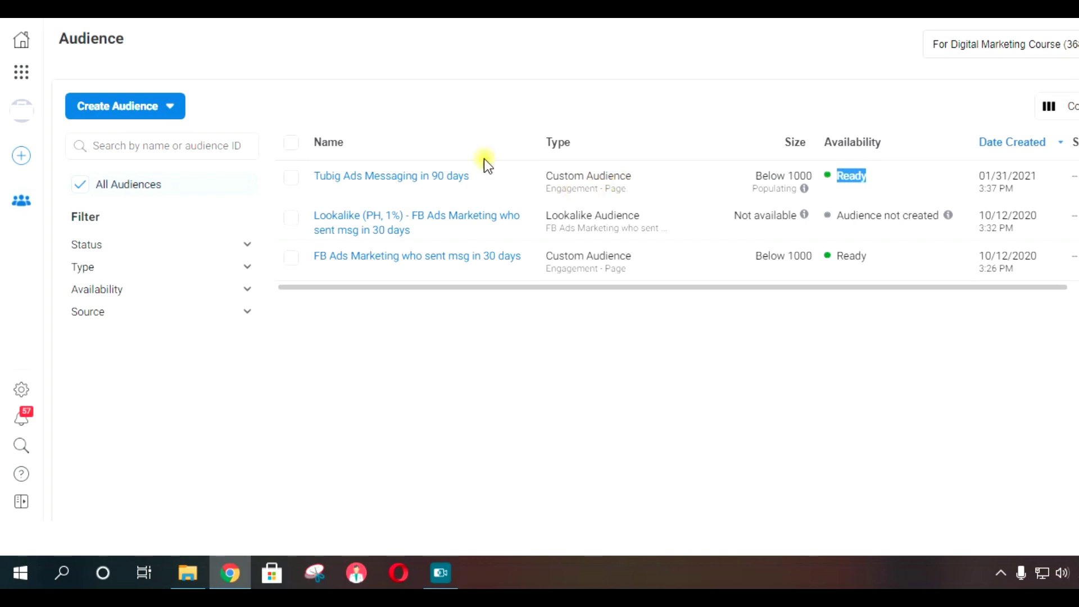
{"action": "left_click_drag", "start_coordinate": [647, 179], "coordinate": [544, 181]}
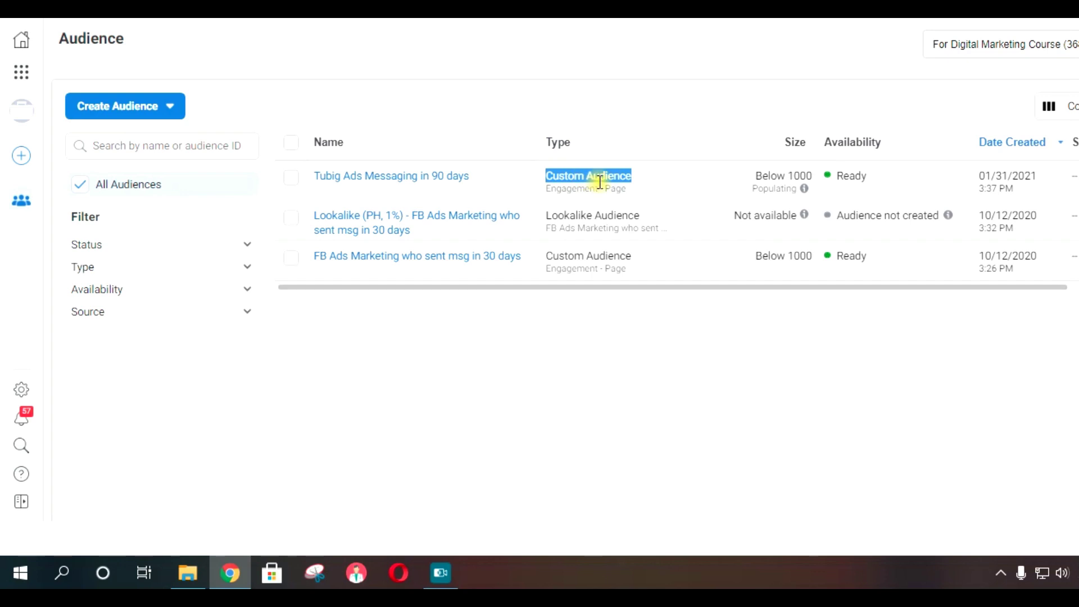
{"action": "left_click", "coordinate": [646, 100]}
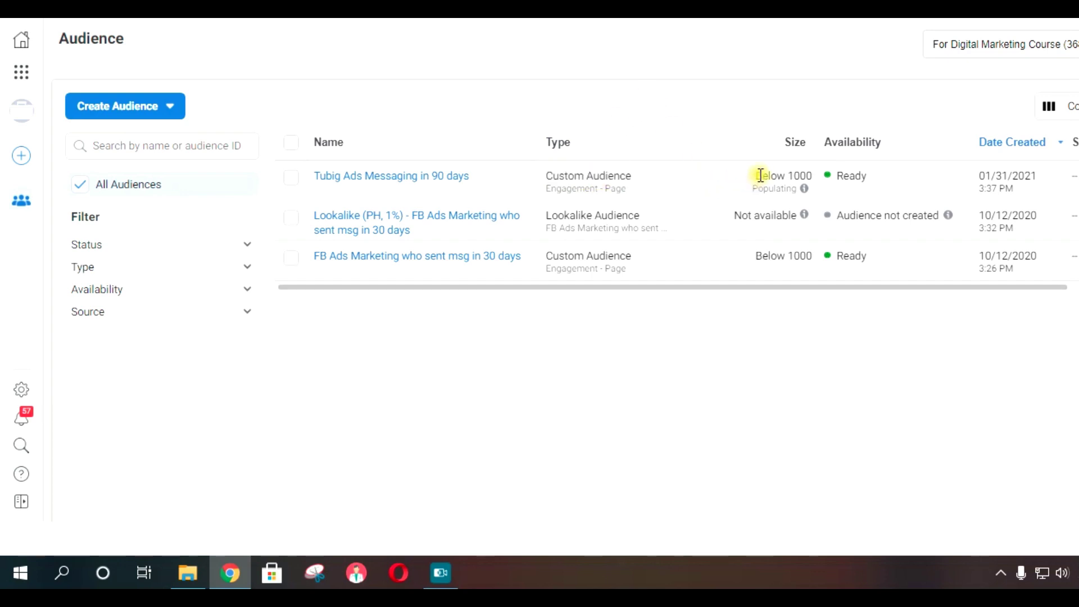
Examine the size and population status of the Tubig Ads Messaging in 90 days audience.
{"action": "mouse_move", "coordinate": [805, 190]}
{"action": "left_click_drag", "start_coordinate": [813, 176], "coordinate": [771, 179]}
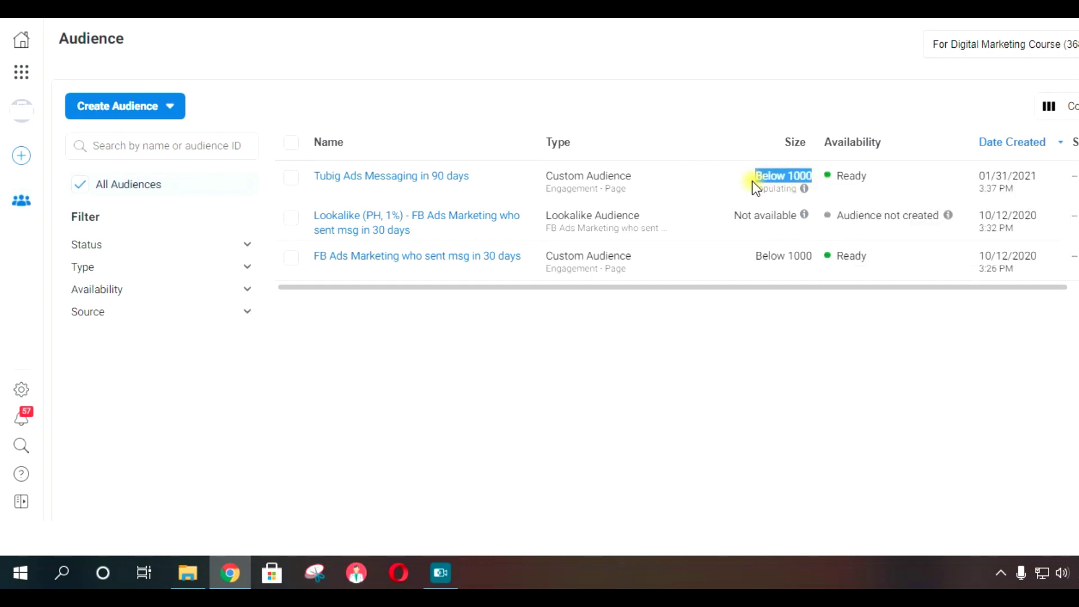
{"action": "left_click", "coordinate": [751, 185]}
{"action": "mouse_move", "coordinate": [804, 193]}
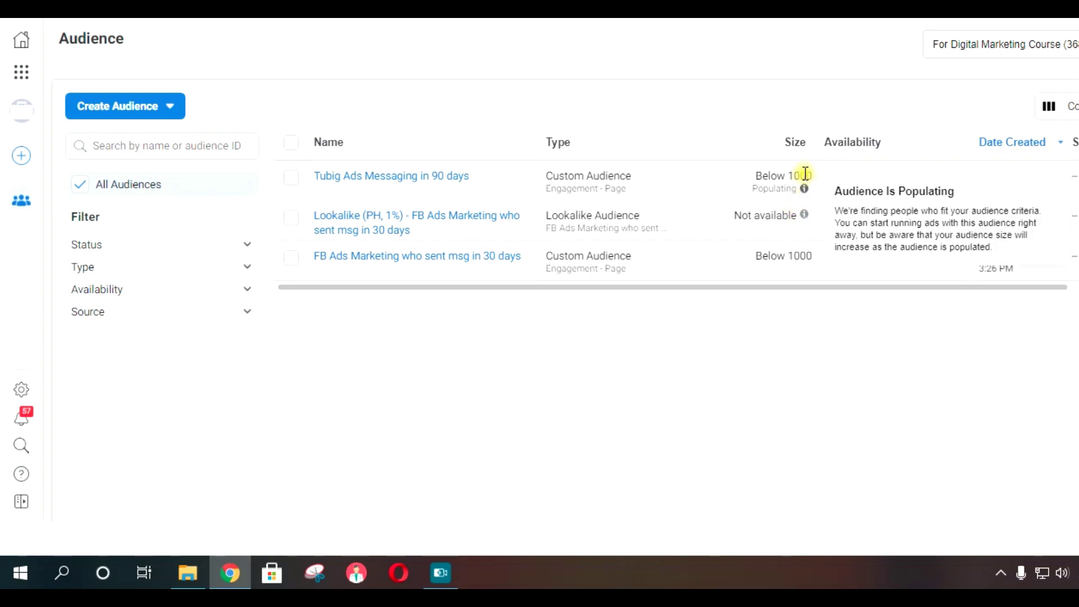
{"action": "left_click_drag", "start_coordinate": [741, 174], "coordinate": [808, 193]}
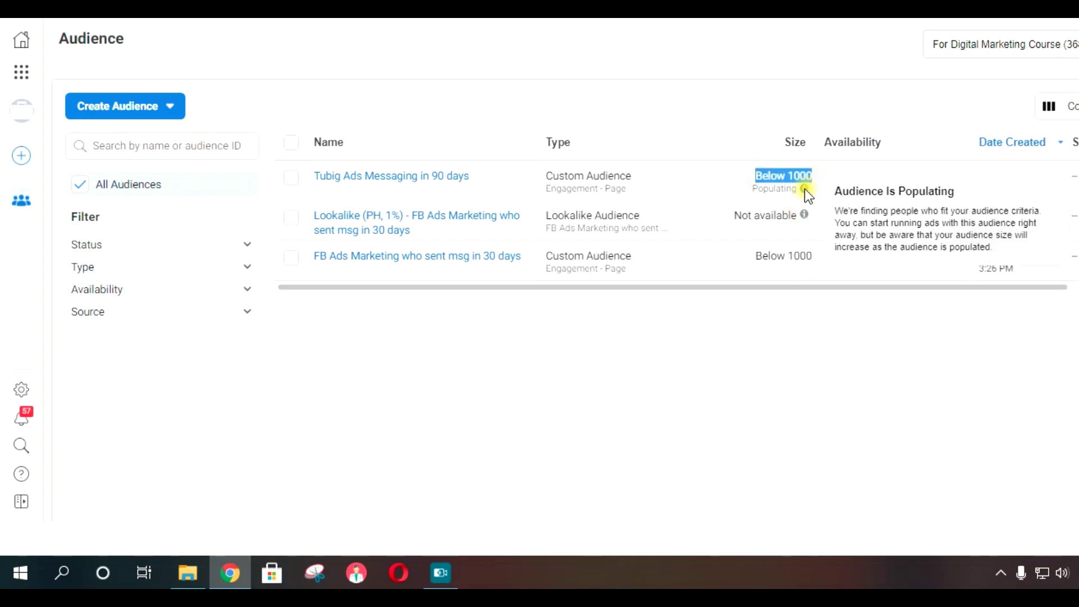
{"action": "left_click", "coordinate": [804, 371]}
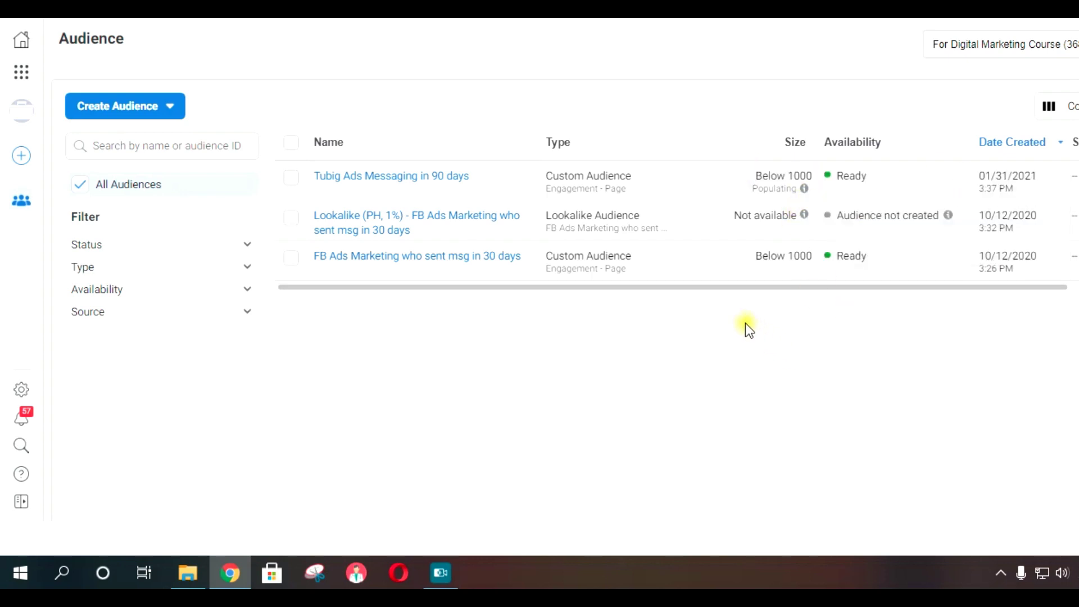
{"action": "left_click_drag", "start_coordinate": [746, 176], "coordinate": [809, 186]}
{"action": "left_click", "coordinate": [747, 173]}
{"action": "left_click_drag", "start_coordinate": [542, 170], "coordinate": [793, 163]}
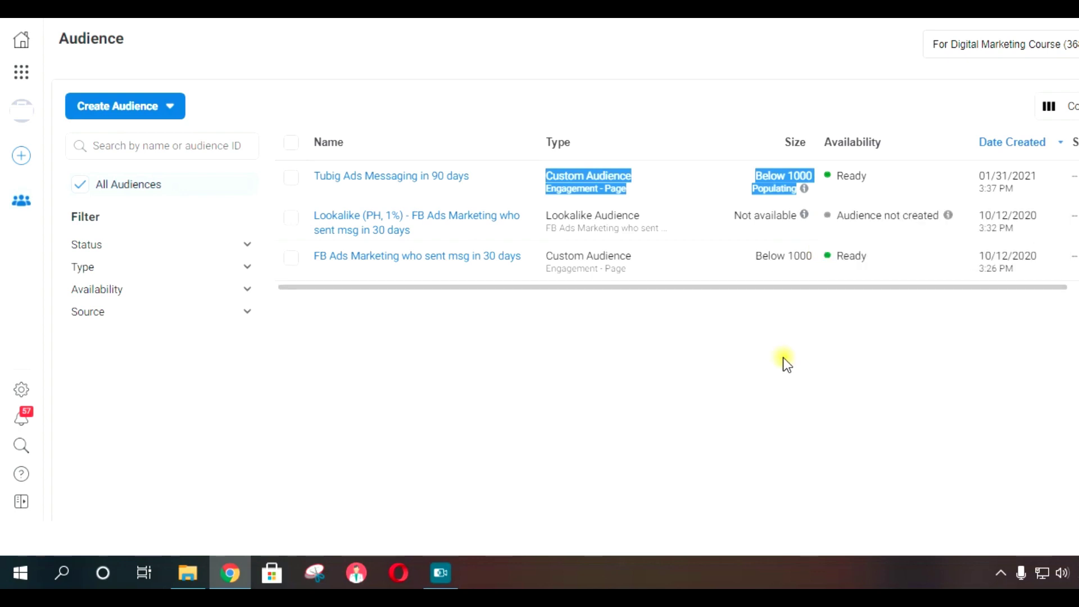
{"action": "left_click", "coordinate": [608, 169]}
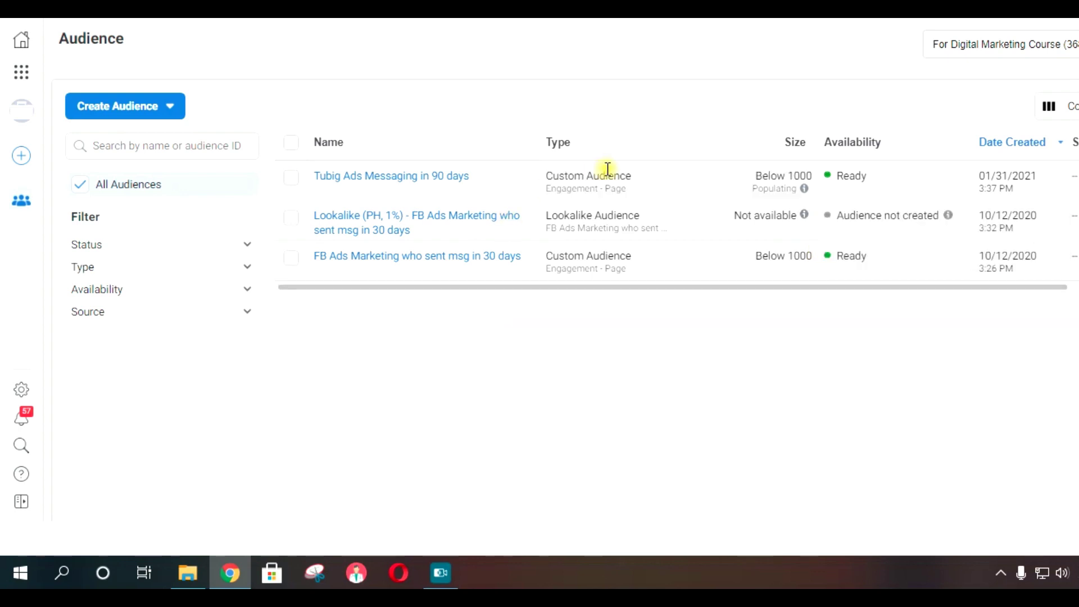
Start a new lookalike audience with the custom audience Tubig Ads Messaging in 90 days as its source.
{"action": "left_click", "coordinate": [168, 108]}
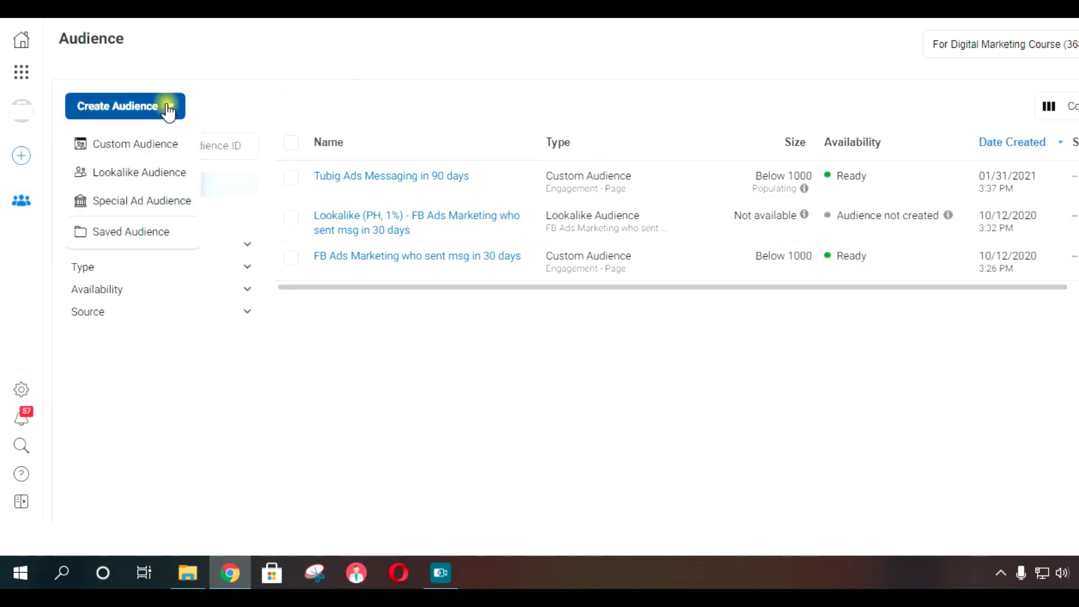
{"action": "left_click", "coordinate": [114, 175]}
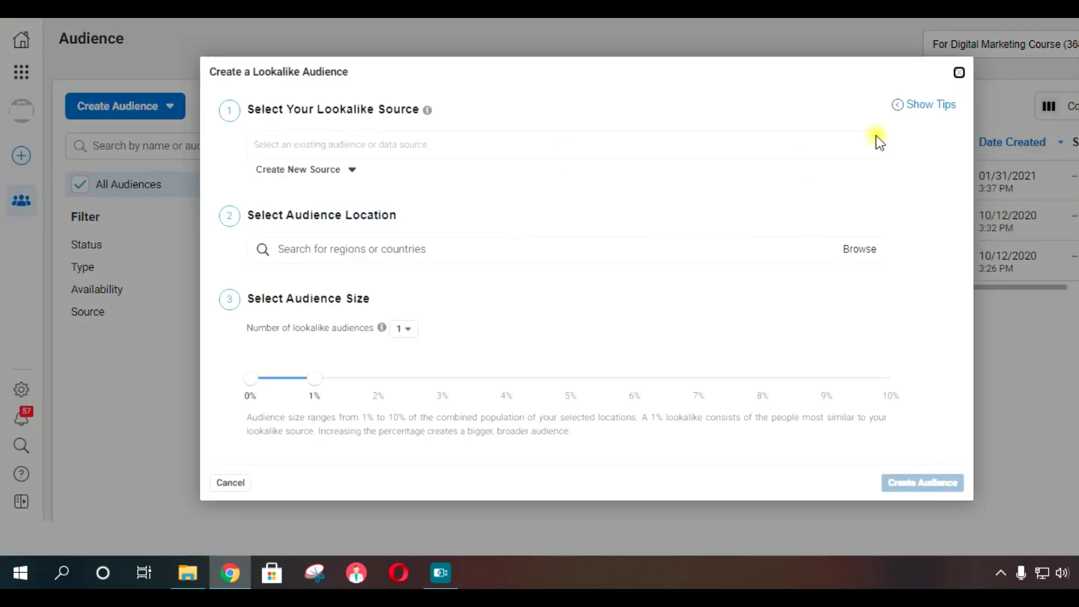
{"action": "mouse_move", "coordinate": [429, 109]}
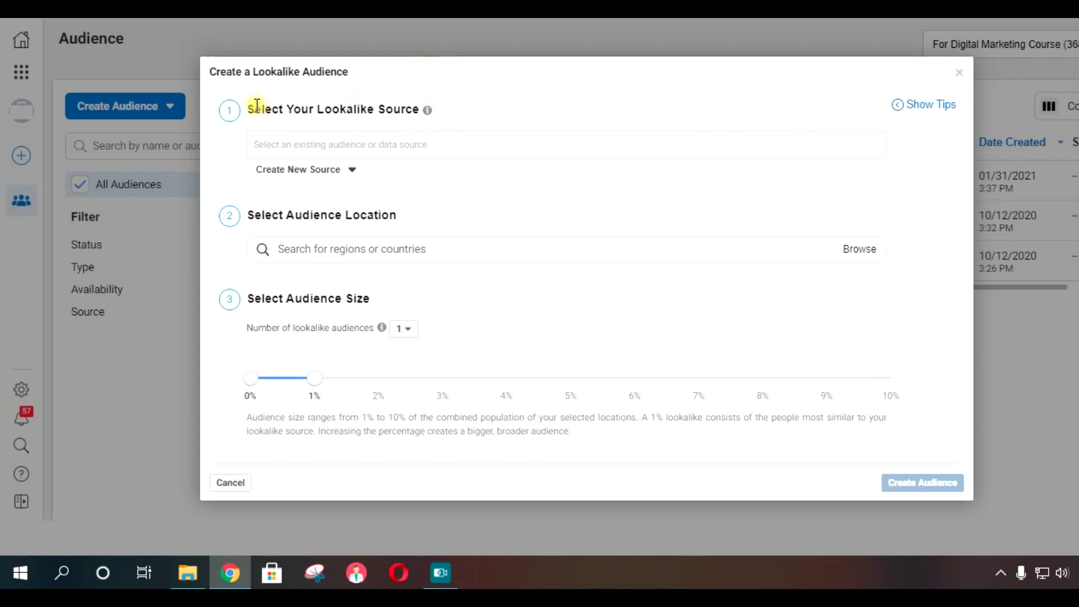
{"action": "left_click_drag", "start_coordinate": [254, 109], "coordinate": [421, 109]}
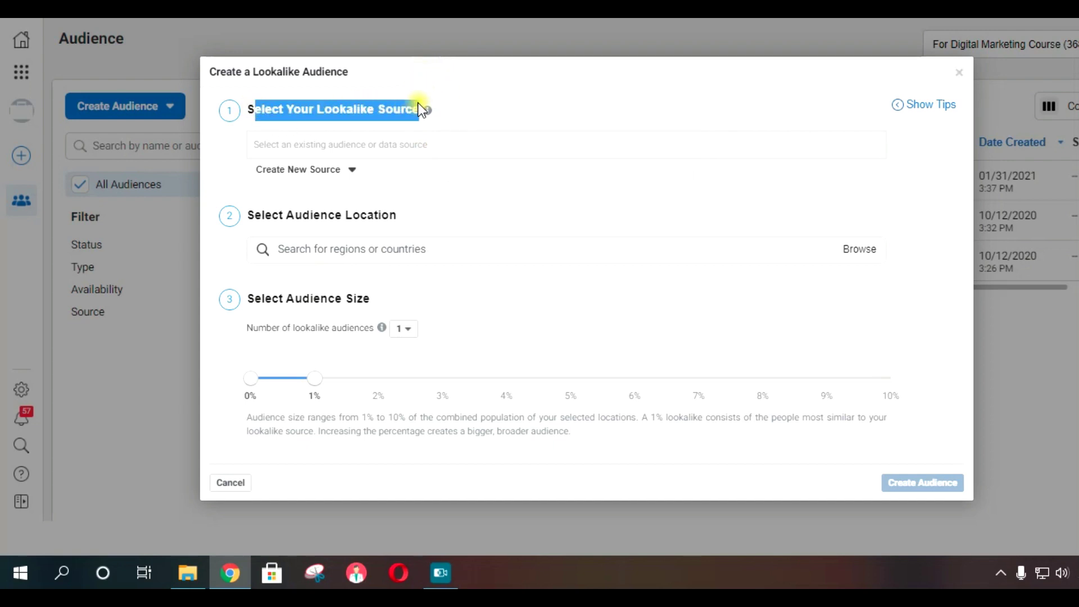
{"action": "mouse_move", "coordinate": [427, 110]}
{"action": "left_click", "coordinate": [485, 85]}
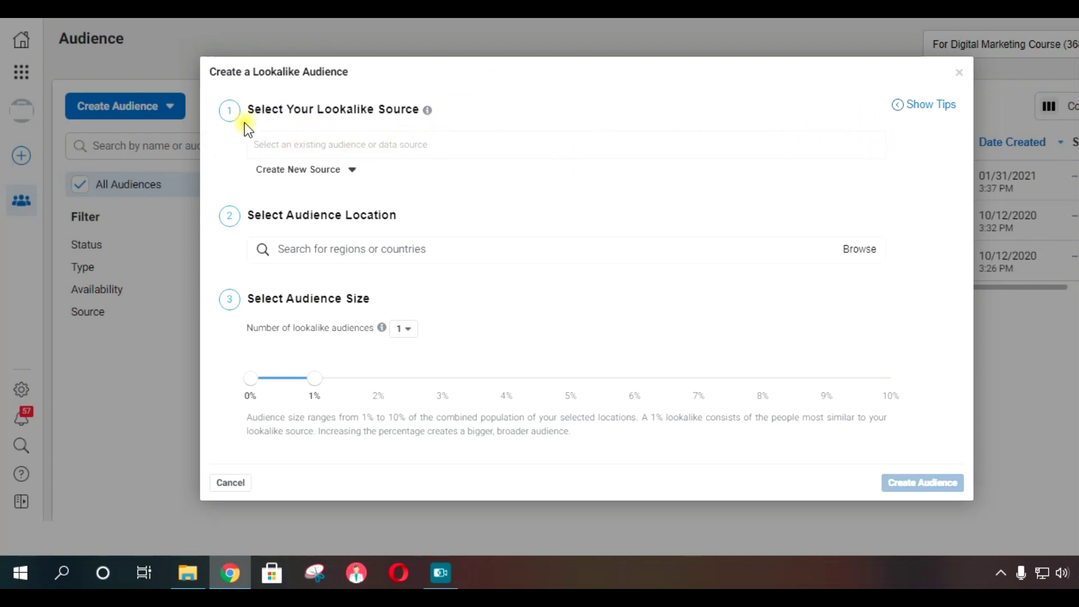
{"action": "left_click", "coordinate": [396, 144]}
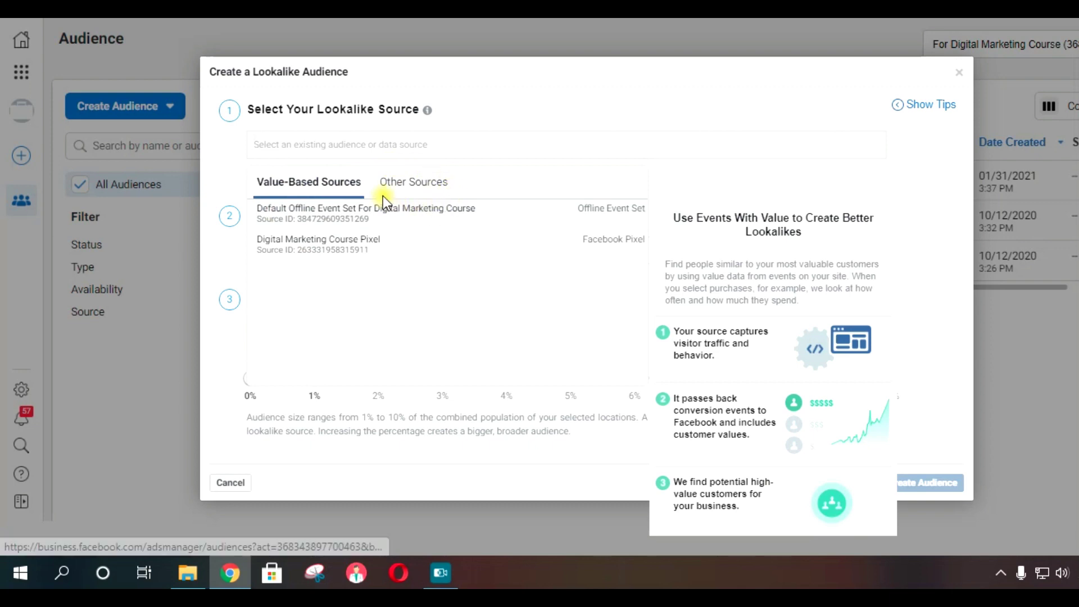
{"action": "left_click", "coordinate": [409, 186]}
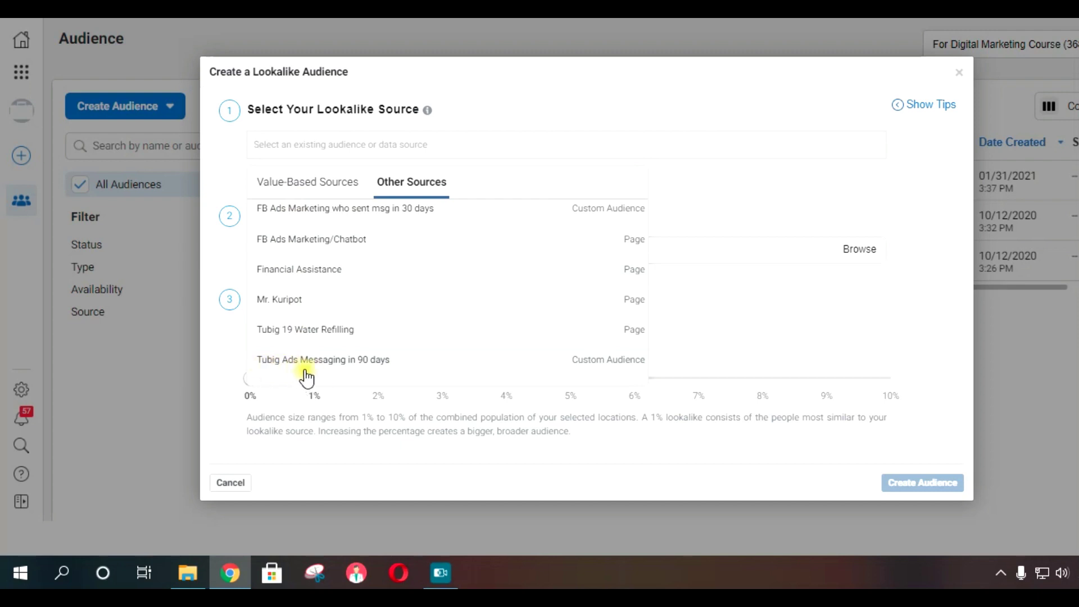
{"action": "left_click", "coordinate": [543, 370]}
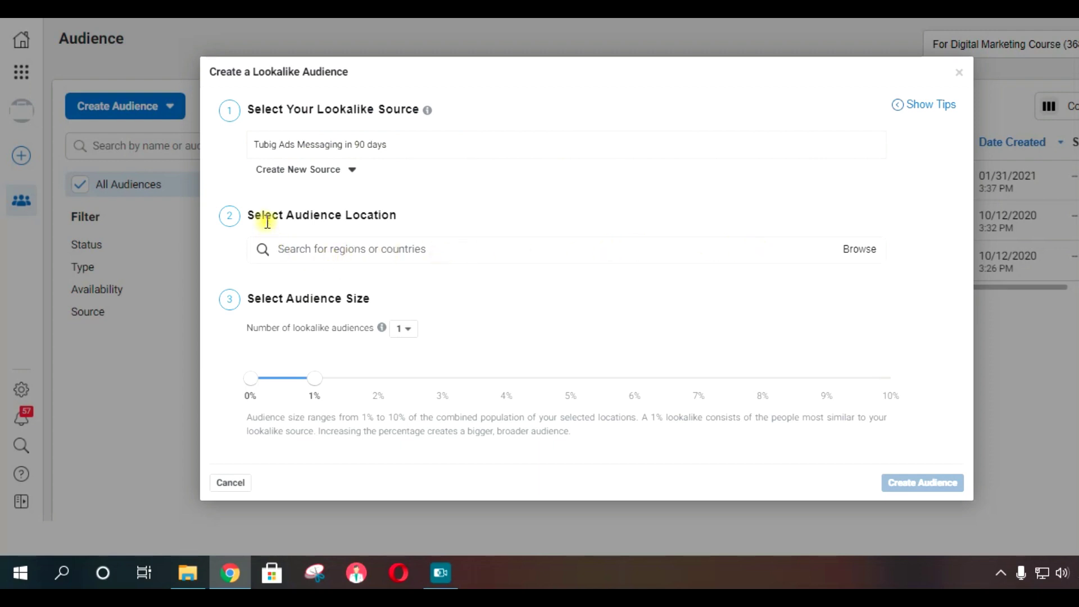
Set the lookalike audience's location to the Philippines.
{"action": "left_click_drag", "start_coordinate": [255, 215], "coordinate": [398, 212]}
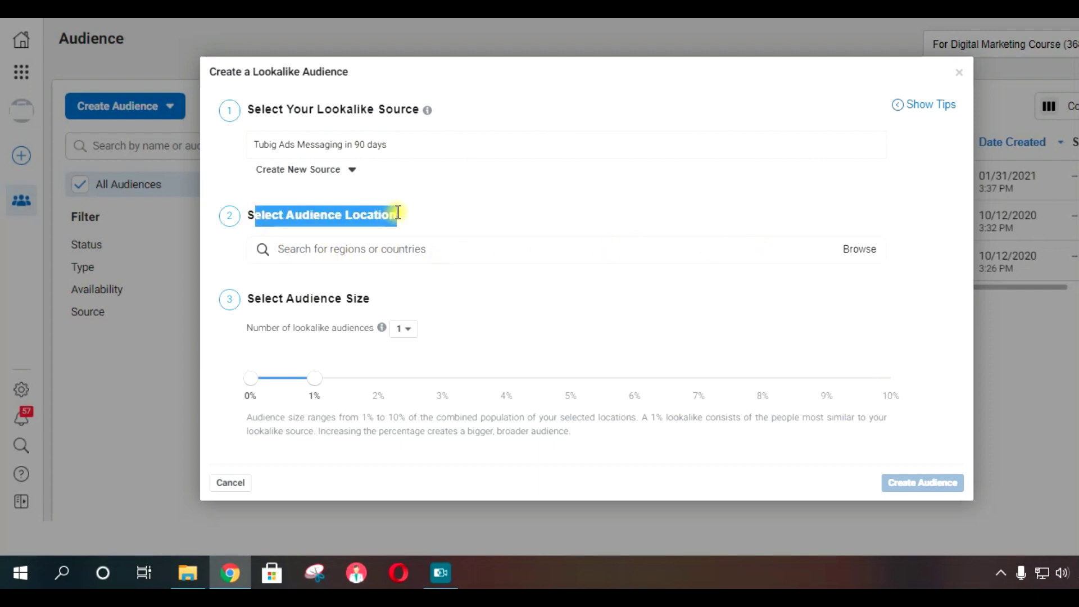
{"action": "left_click", "coordinate": [438, 214]}
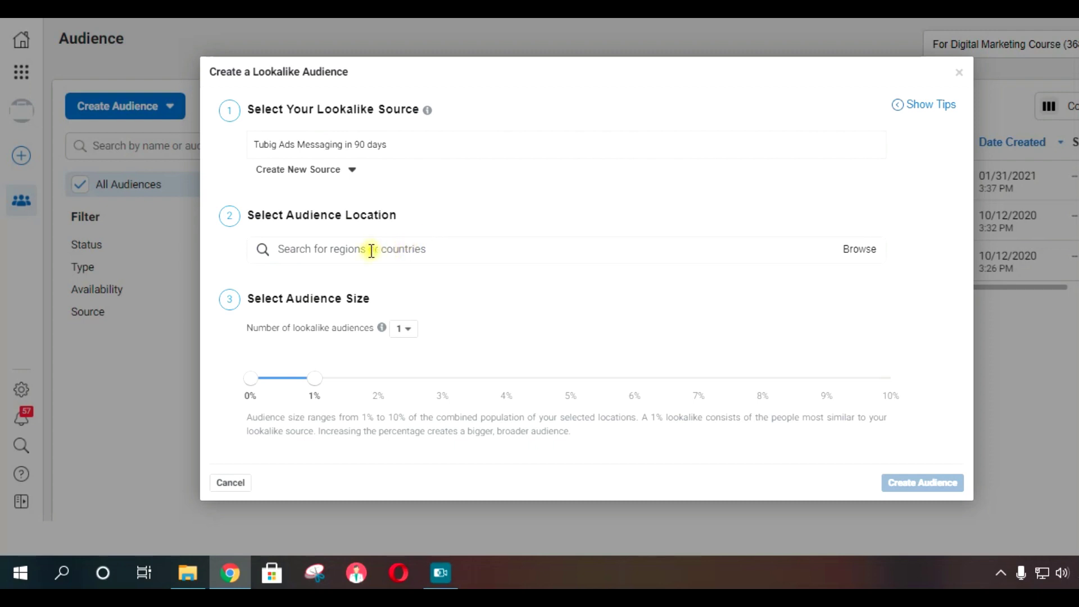
{"action": "left_click", "coordinate": [342, 249]}
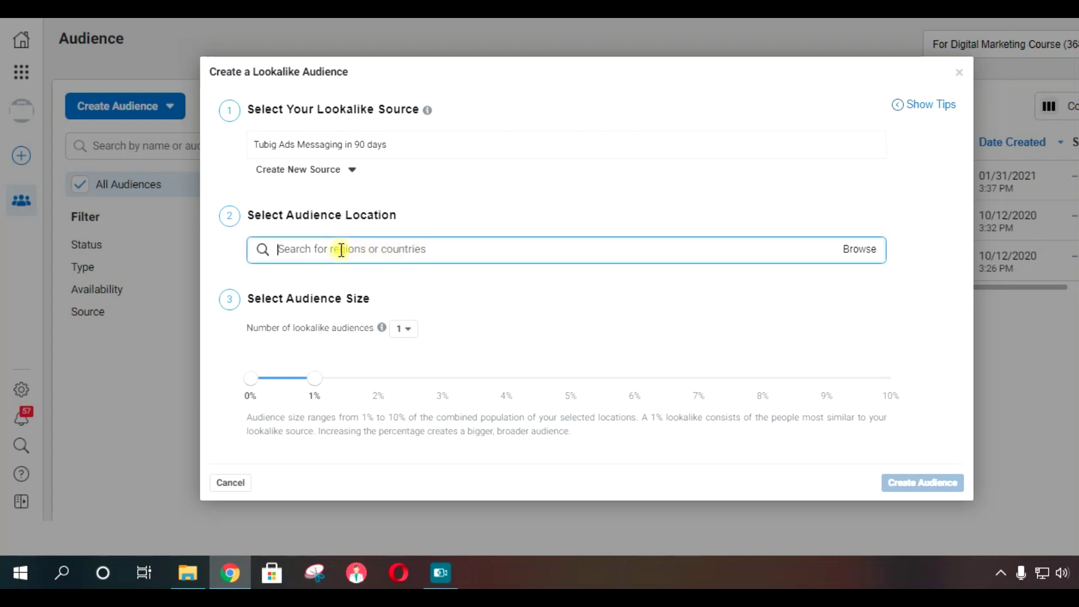
{"action": "type", "text": "phil"}
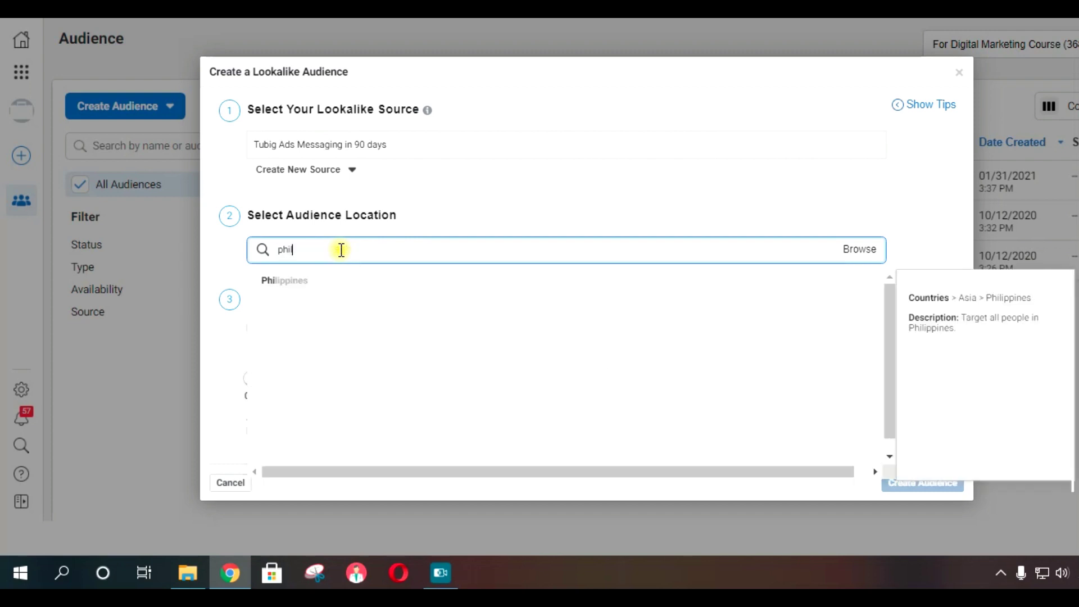
{"action": "left_click", "coordinate": [291, 284]}
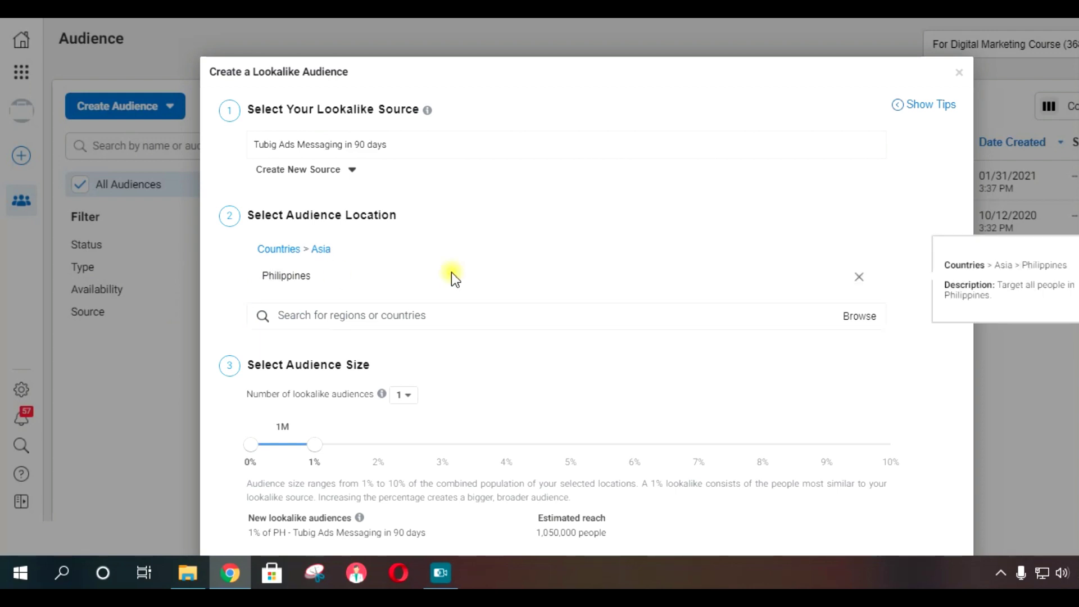
{"action": "scroll", "coordinate": [933, 312], "scroll_direction": "down", "scroll_amount": 2}
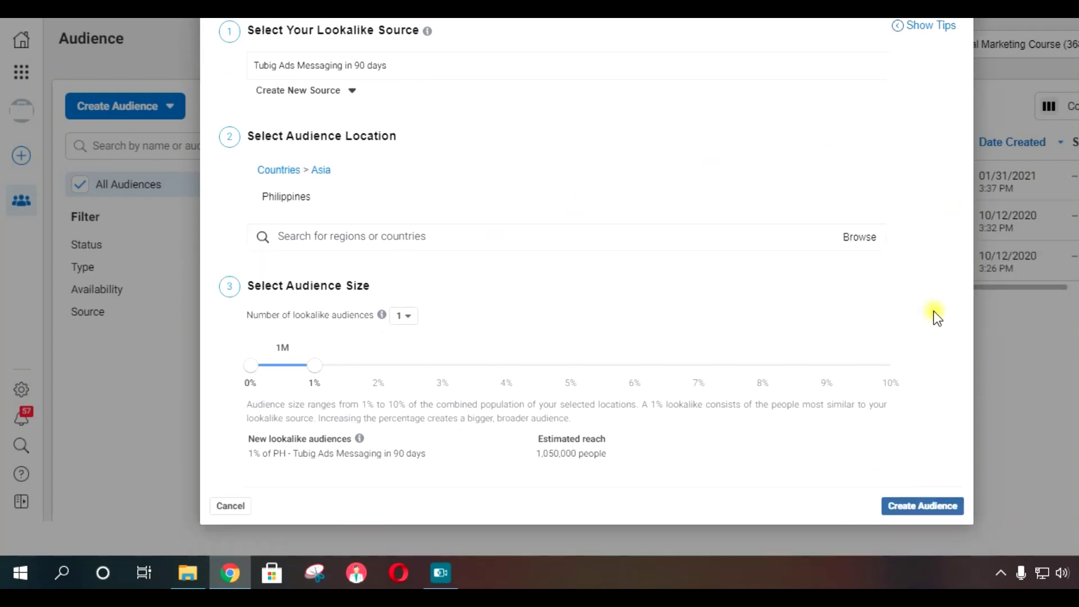
Try adding Saudi Arabia as a second audience location alongside the Philippines and remove it again.
{"action": "scroll", "coordinate": [933, 311], "scroll_direction": "up", "scroll_amount": 2}
{"action": "scroll", "coordinate": [933, 311], "scroll_direction": "down", "scroll_amount": 2}
{"action": "left_click", "coordinate": [314, 232]}
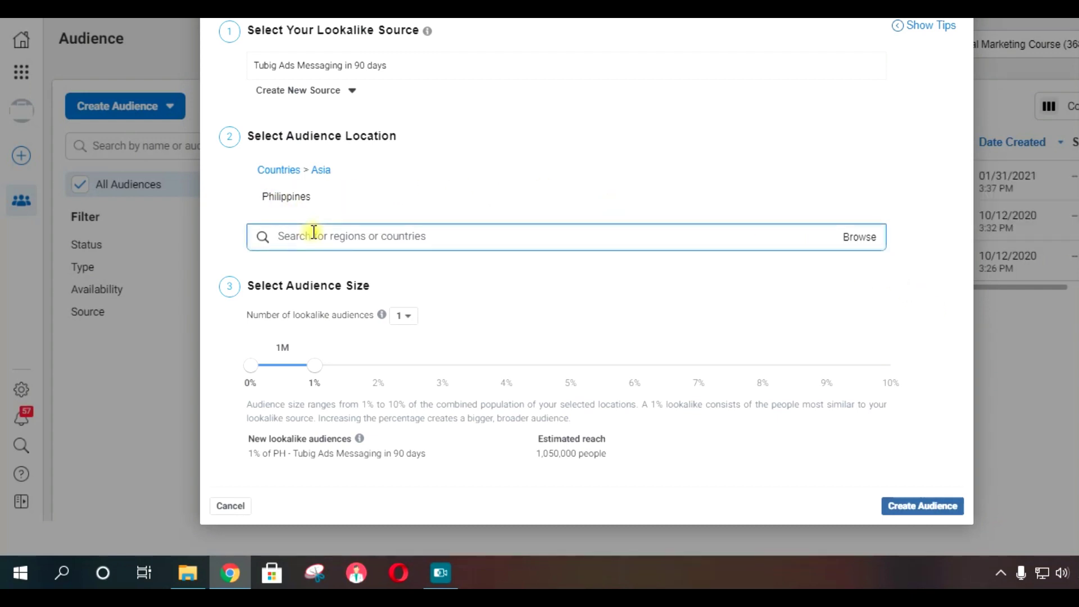
{"action": "type", "text": "saudi"}
{"action": "left_click", "coordinate": [313, 263]}
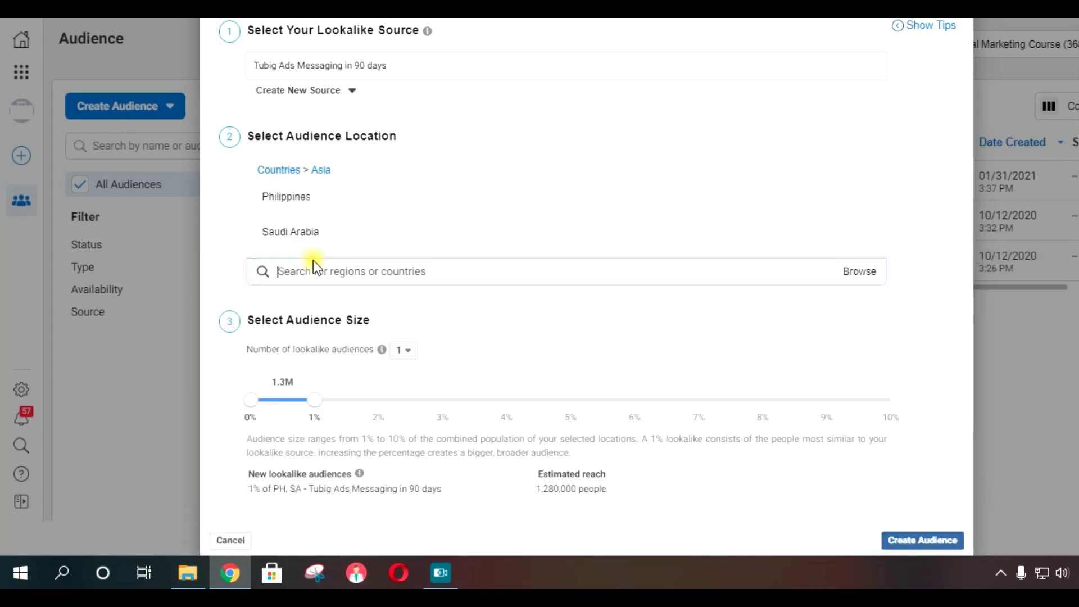
{"action": "left_click", "coordinate": [218, 197]}
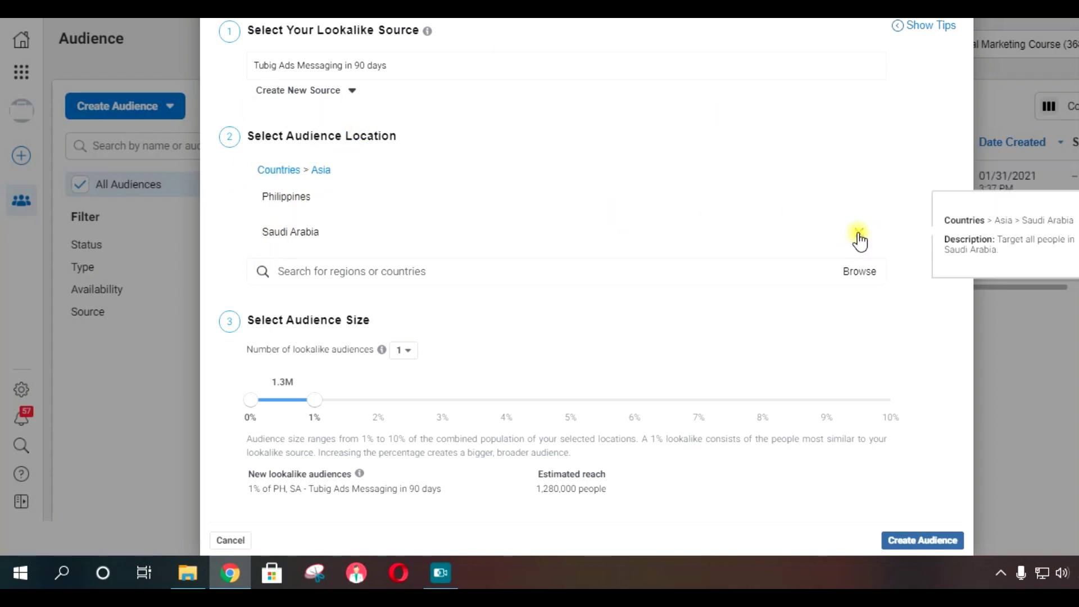
{"action": "left_click", "coordinate": [860, 235]}
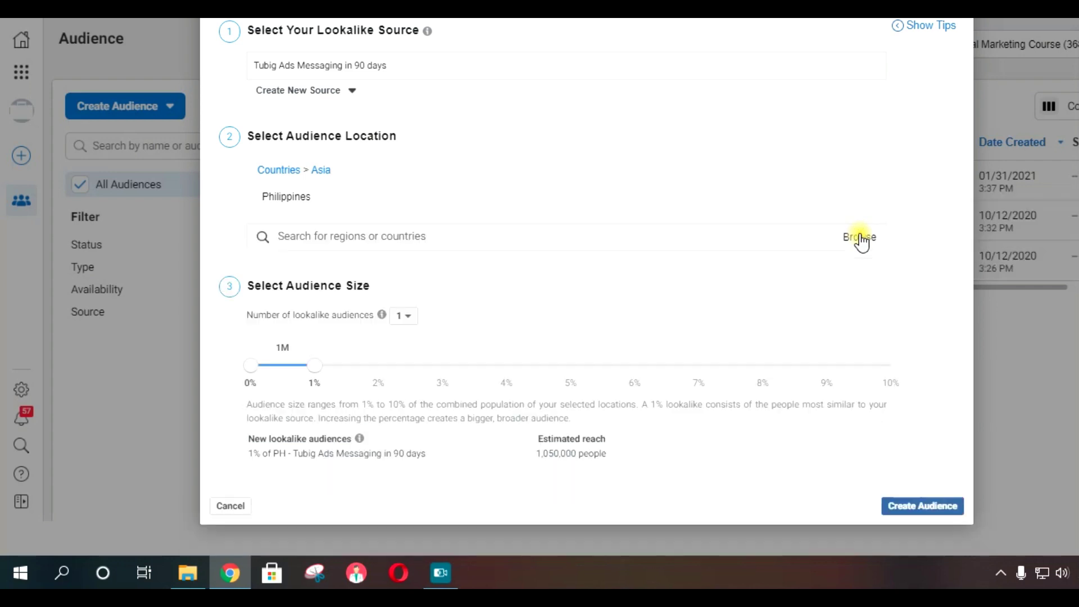
Examine the source, location and audience size settings of the Philippines lookalike audience.
{"action": "scroll", "coordinate": [940, 328], "scroll_direction": "up", "scroll_amount": 2}
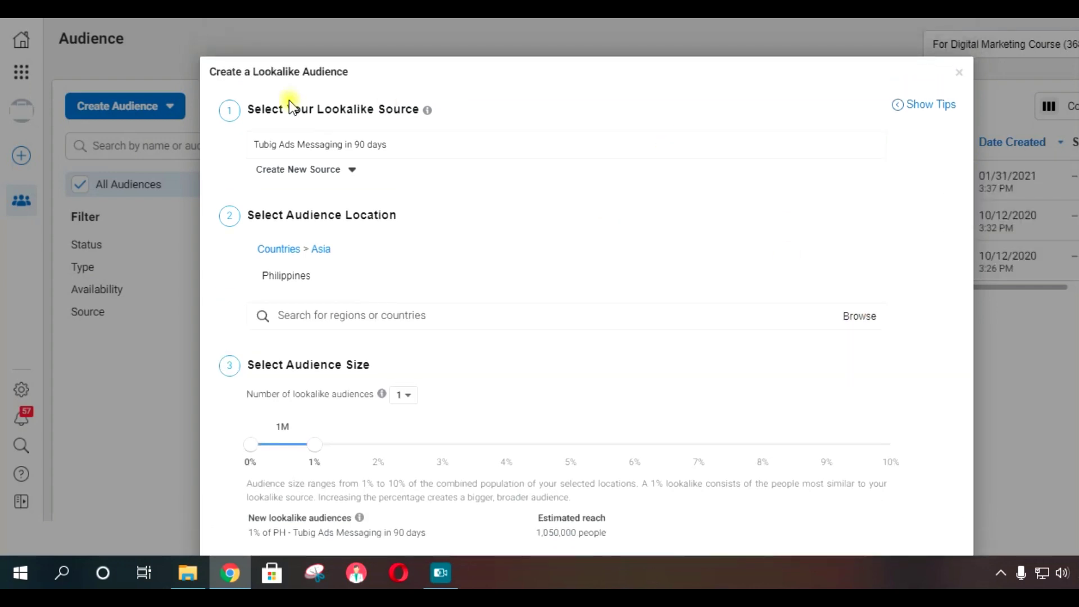
{"action": "left_click_drag", "start_coordinate": [290, 109], "coordinate": [423, 112]}
{"action": "scroll", "coordinate": [394, 214], "scroll_direction": "down", "scroll_amount": 2}
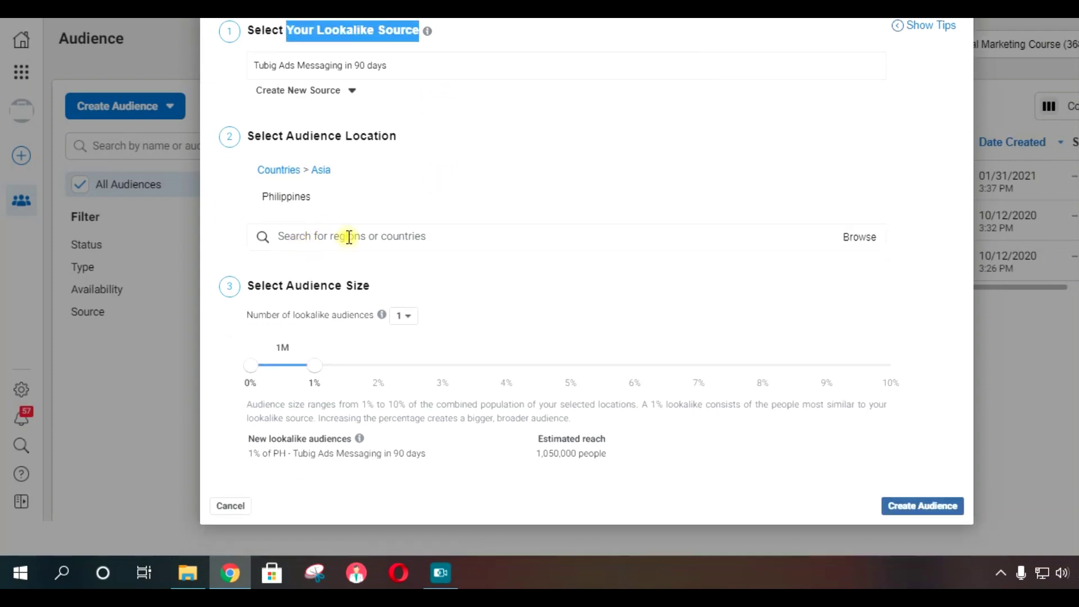
{"action": "left_click", "coordinate": [227, 227]}
{"action": "scroll", "coordinate": [666, 296], "scroll_direction": "up", "scroll_amount": 2}
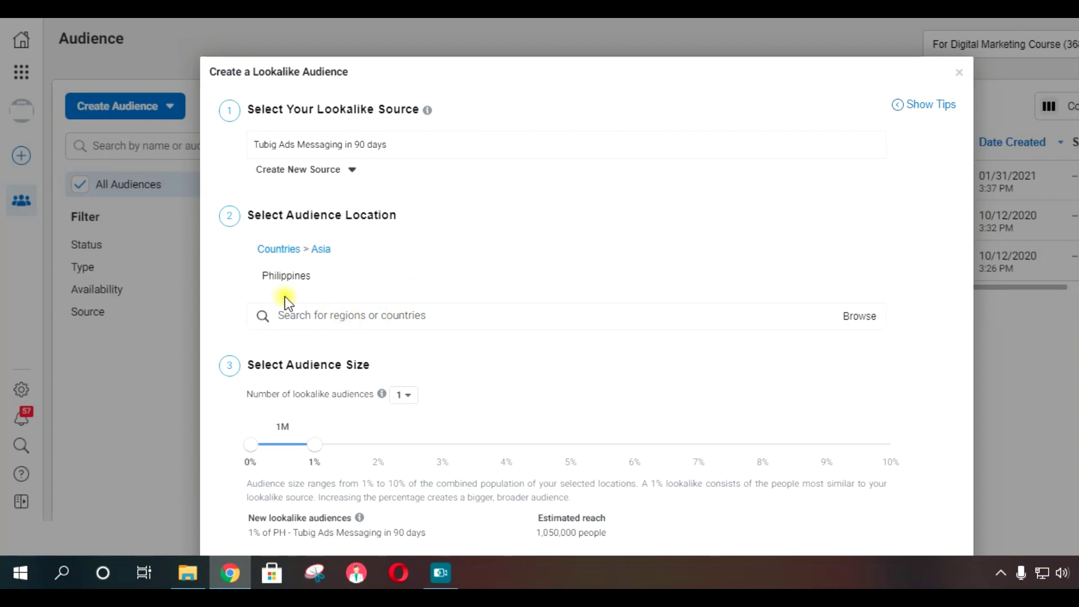
{"action": "scroll", "coordinate": [350, 278], "scroll_direction": "down", "scroll_amount": 2}
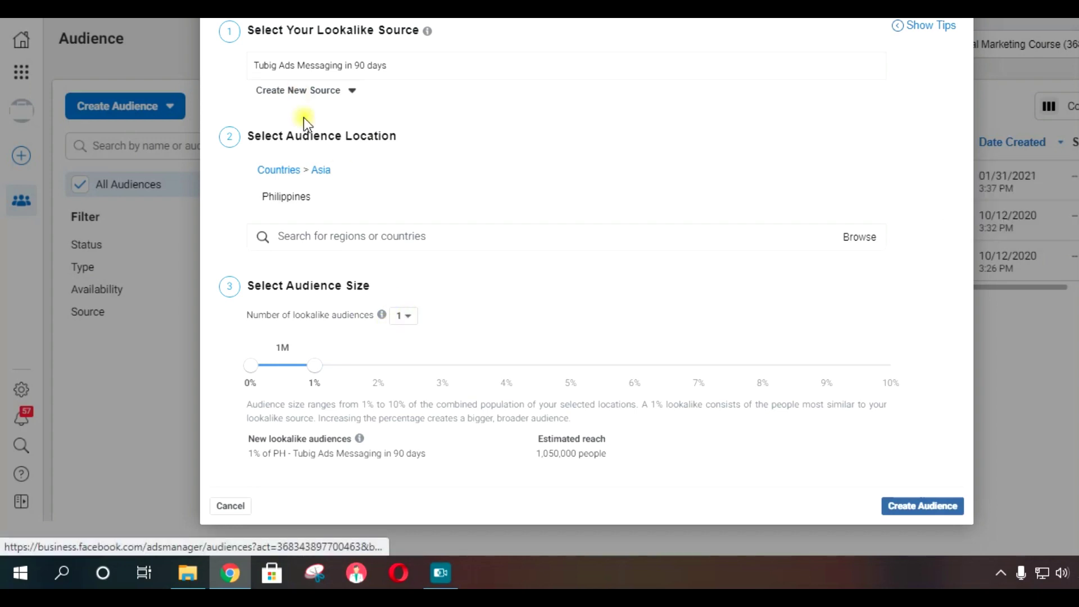
{"action": "mouse_move", "coordinate": [345, 205]}
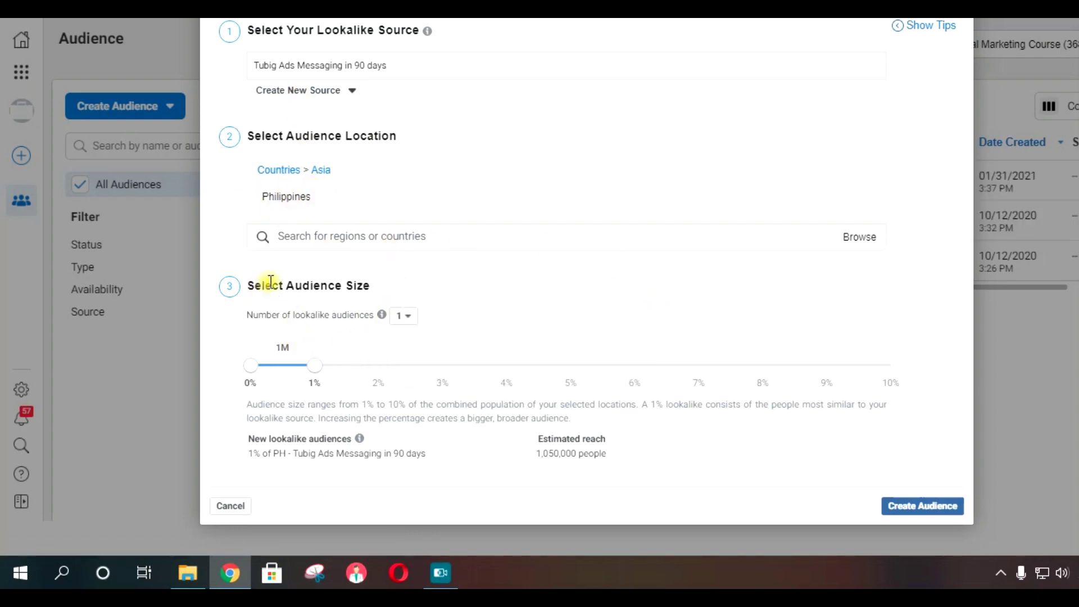
{"action": "left_click_drag", "start_coordinate": [273, 285], "coordinate": [384, 293]}
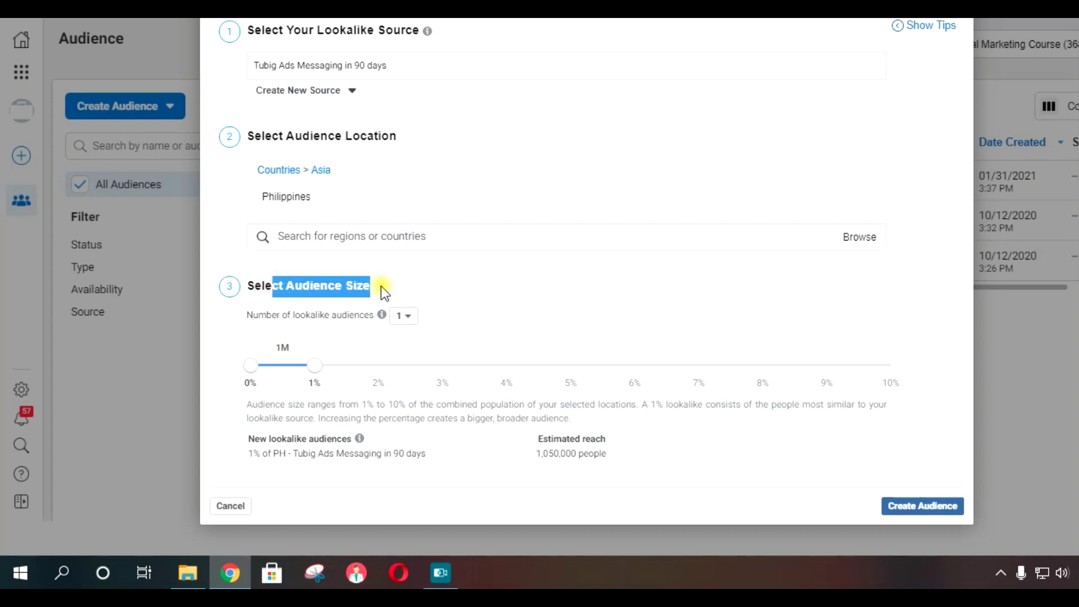
{"action": "left_click", "coordinate": [252, 332]}
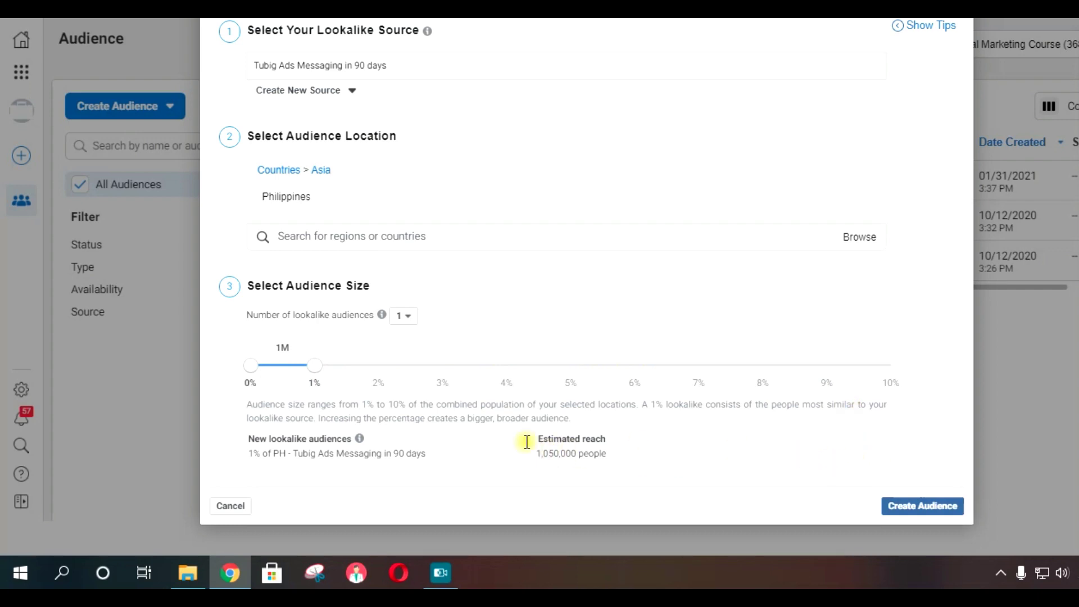
{"action": "left_click_drag", "start_coordinate": [328, 346], "coordinate": [321, 384]}
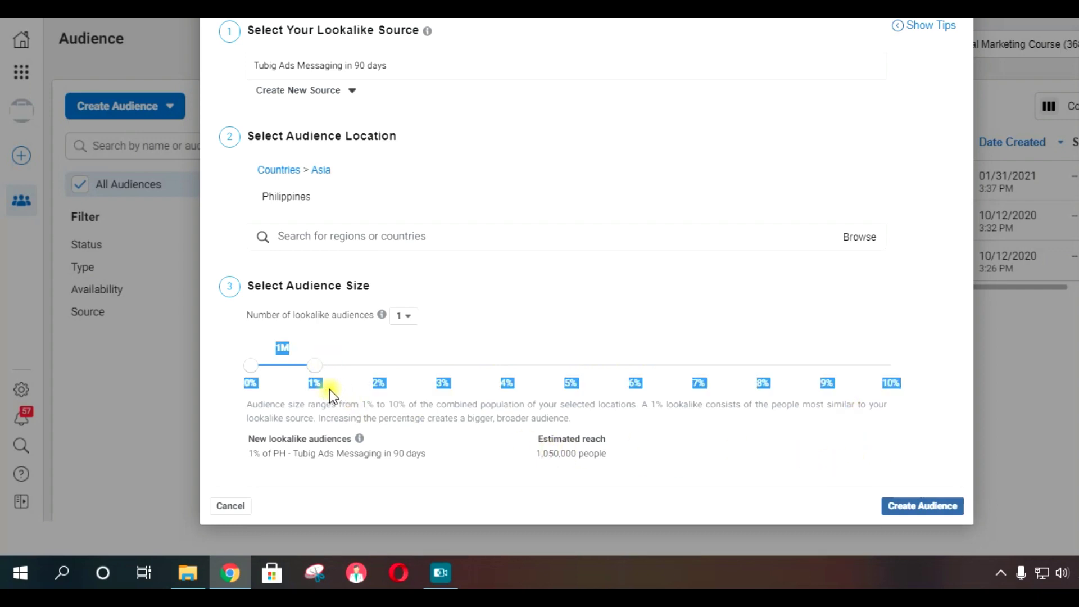
{"action": "left_click", "coordinate": [319, 386]}
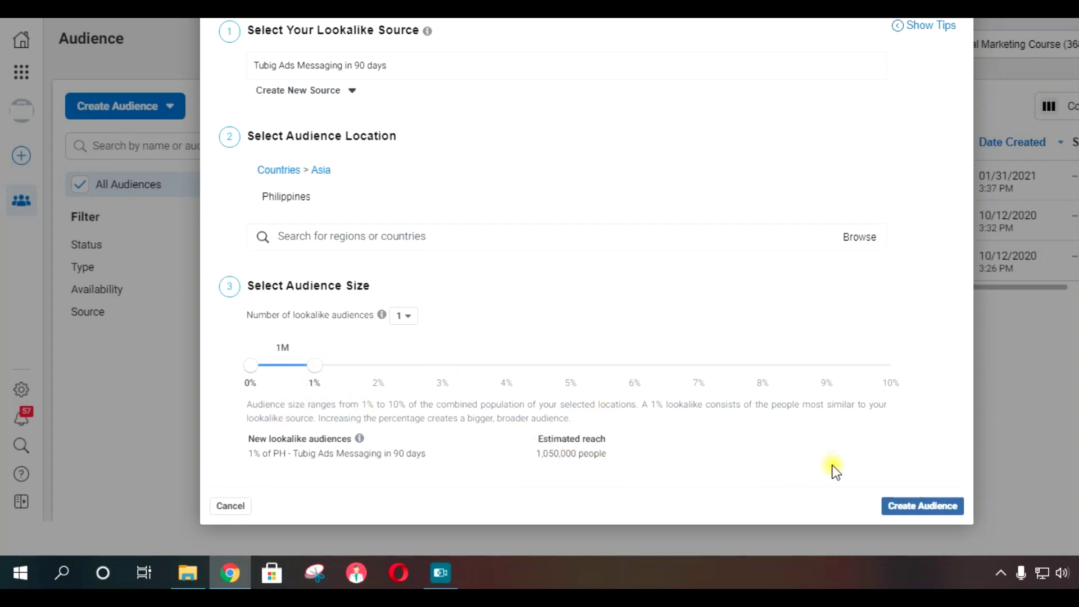
Create the 1% Philippines lookalike audience from Tubig Ads Messaging in 90 days.
{"action": "scroll", "coordinate": [894, 476], "scroll_direction": "up", "scroll_amount": 1}
{"action": "scroll", "coordinate": [895, 476], "scroll_direction": "up", "scroll_amount": 1}
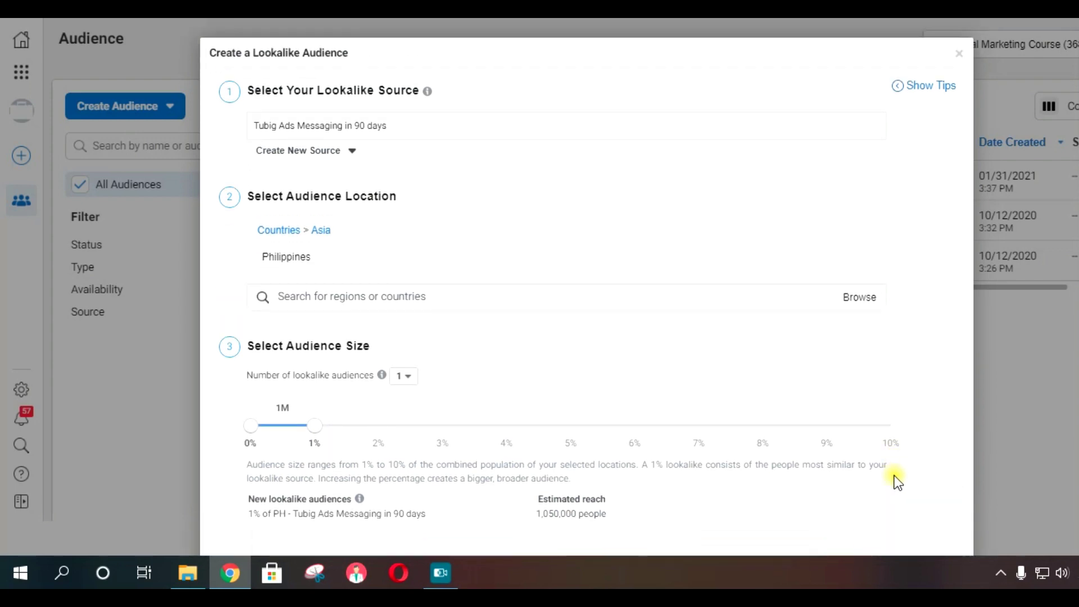
{"action": "scroll", "coordinate": [889, 466], "scroll_direction": "down", "scroll_amount": 2}
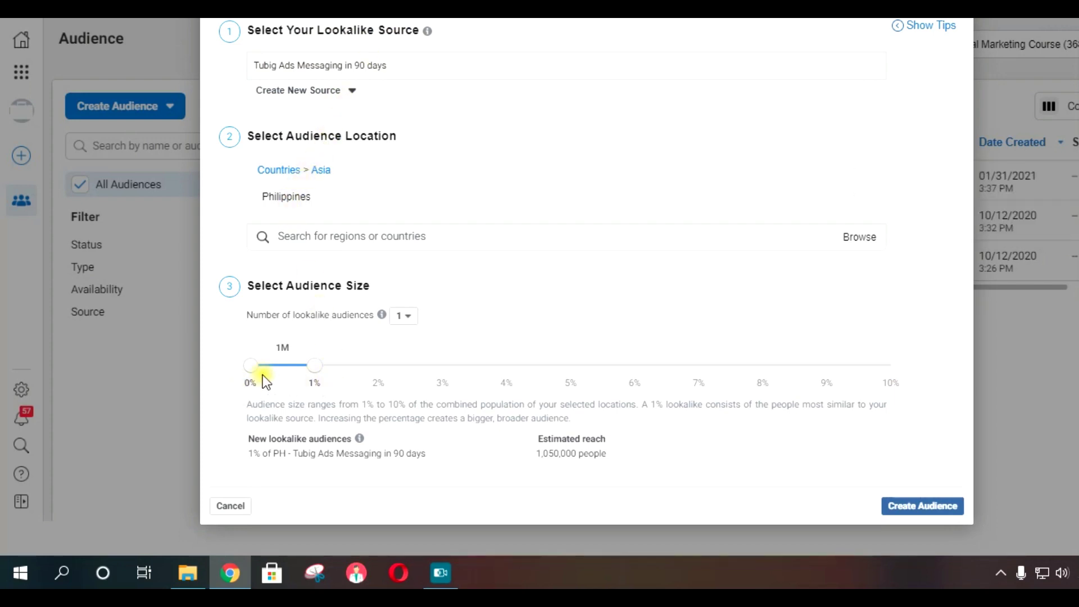
{"action": "left_click", "coordinate": [915, 508]}
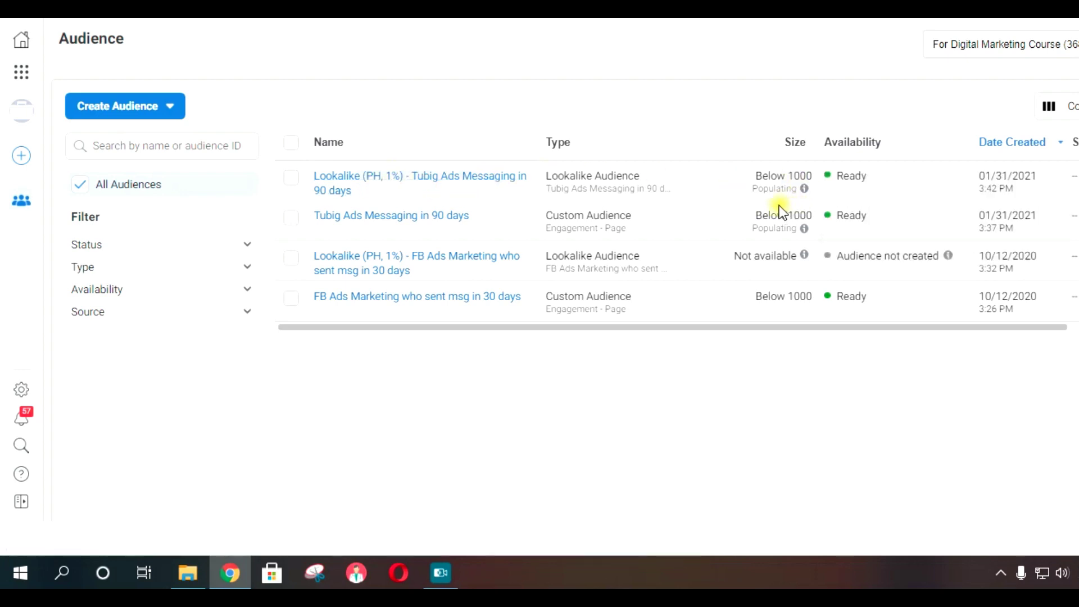
Check the population status and source details of the new Philippines lookalike audience in the audience list.
{"action": "mouse_move", "coordinate": [803, 189]}
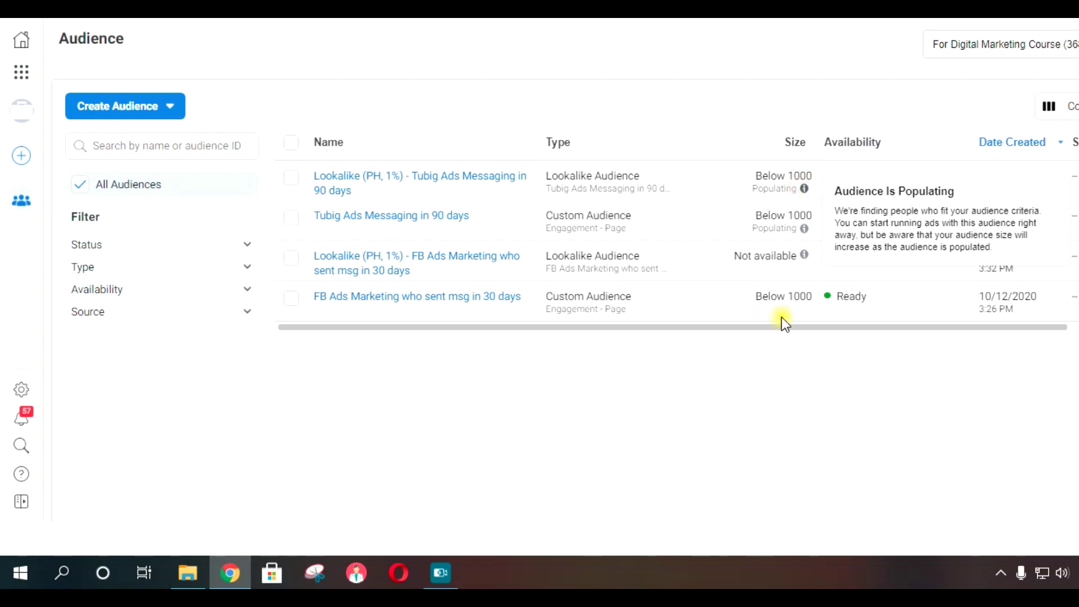
{"action": "left_click_drag", "start_coordinate": [753, 188], "coordinate": [812, 191]}
{"action": "left_click", "coordinate": [731, 477]}
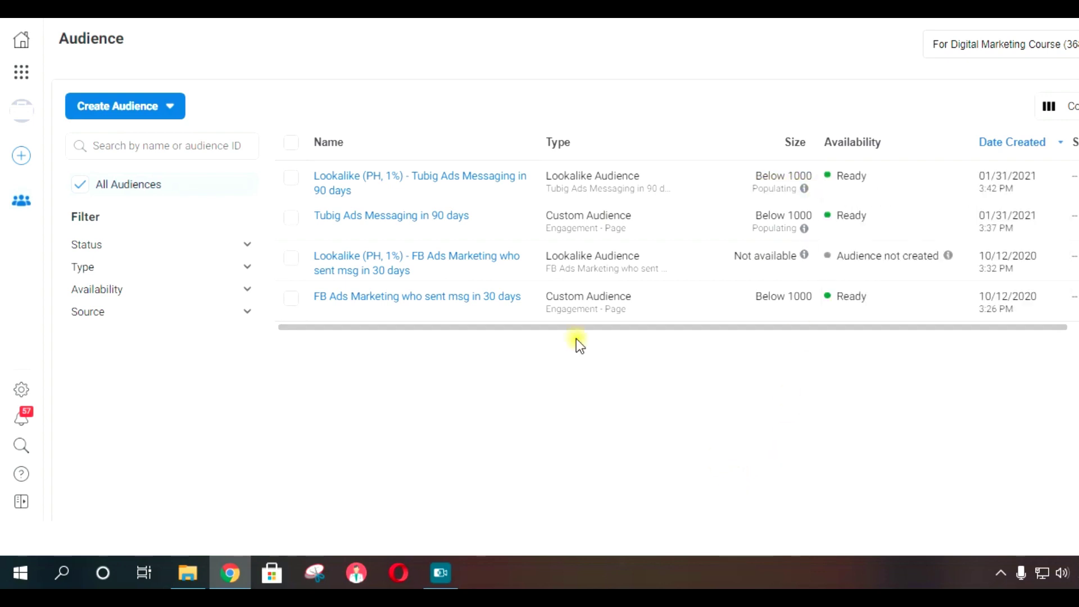
{"action": "mouse_move", "coordinate": [475, 197]}
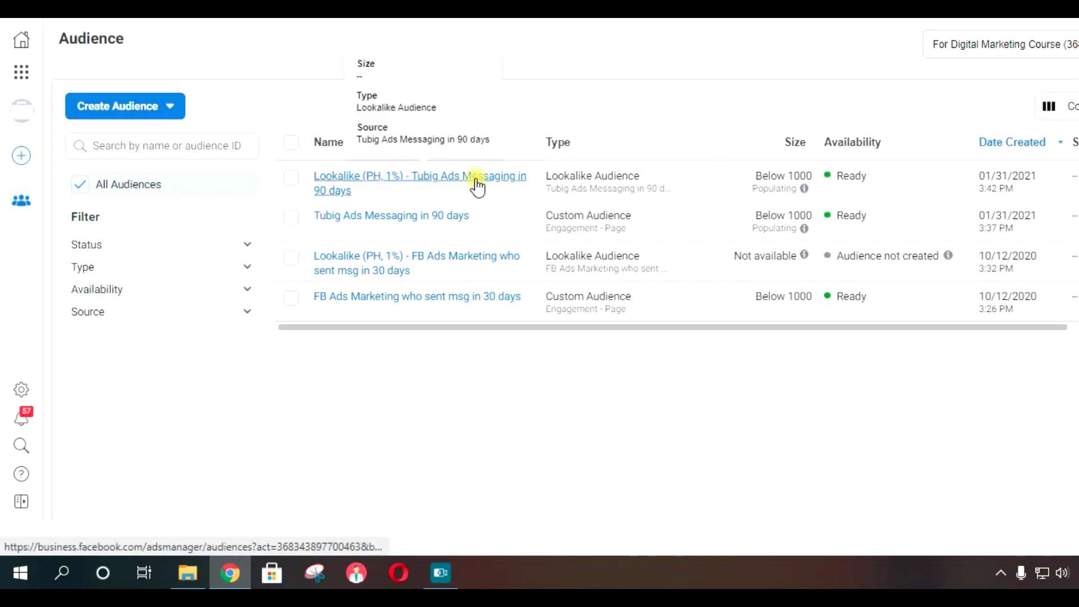
Start another lookalike audience with the custom audience Tubig Ads Messaging in 90 days as its source.
{"action": "left_click", "coordinate": [119, 111]}
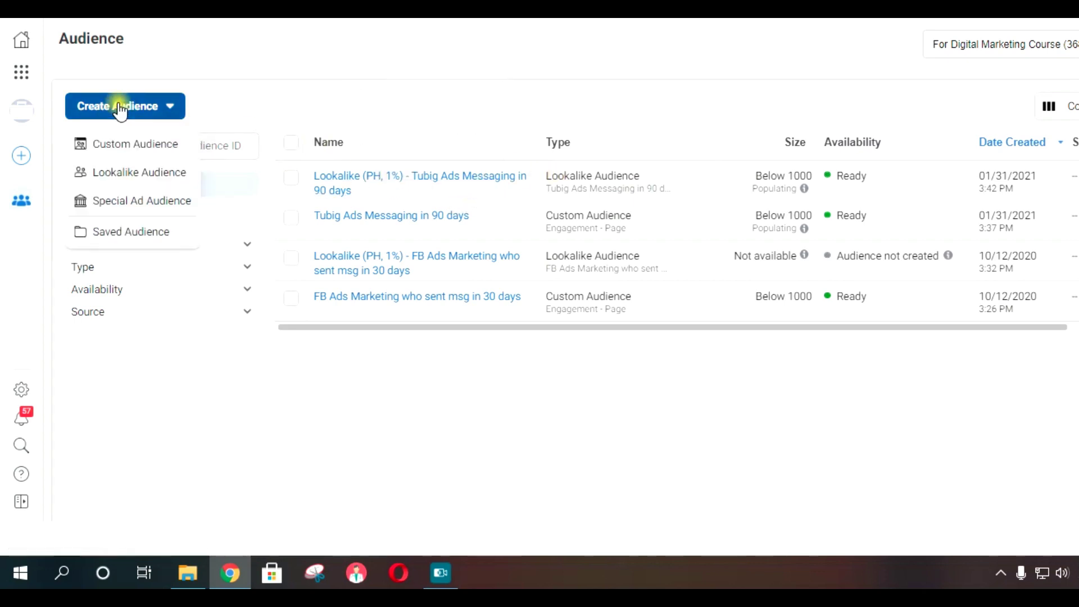
{"action": "left_click", "coordinate": [135, 173]}
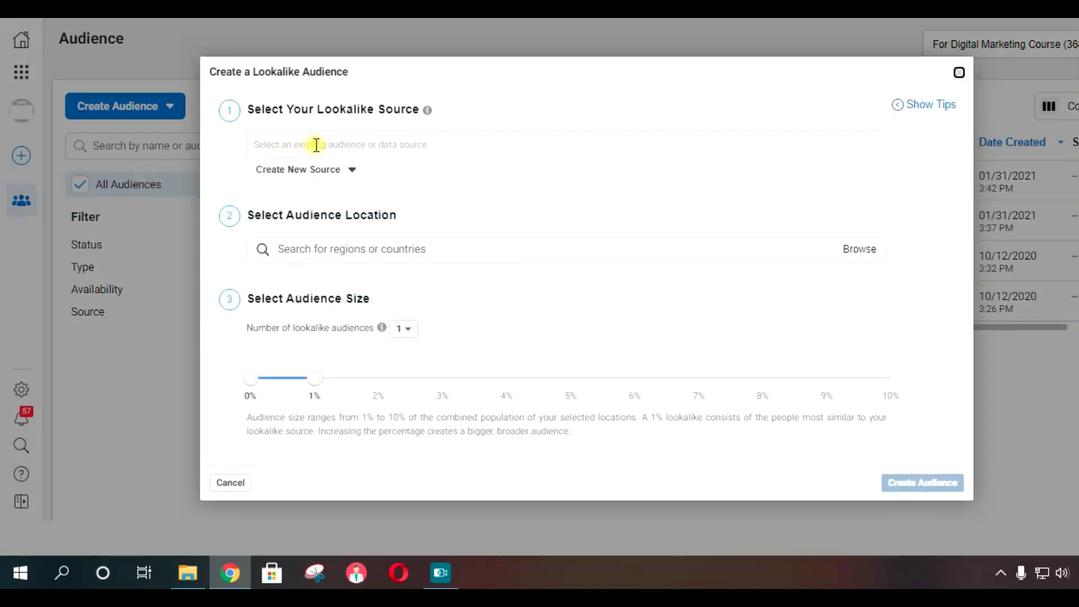
{"action": "left_click", "coordinate": [316, 145]}
{"action": "left_click", "coordinate": [234, 144]}
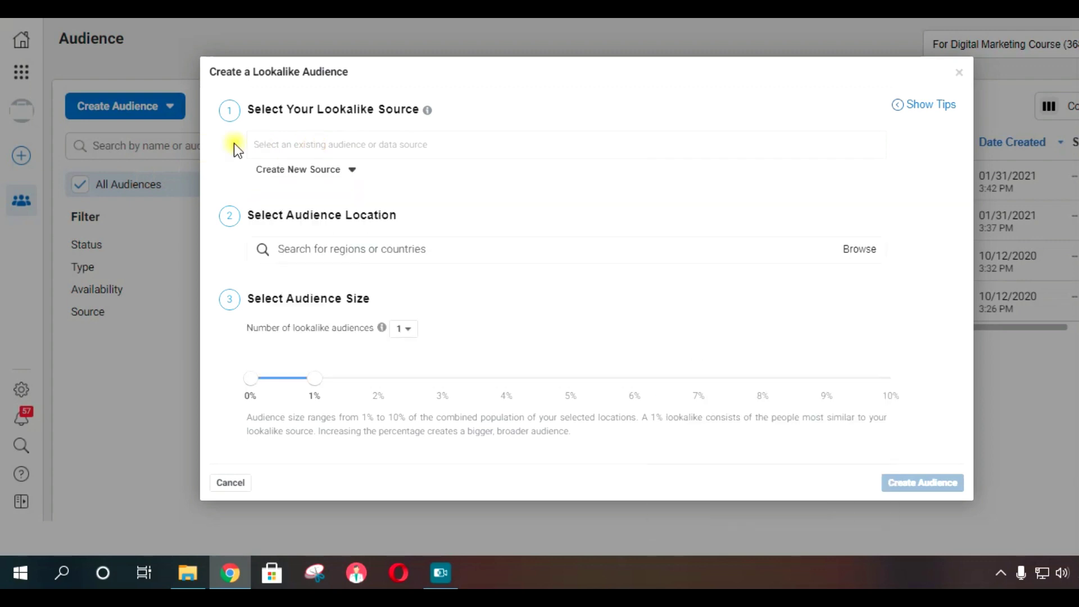
{"action": "left_click", "coordinate": [299, 141]}
{"action": "left_click", "coordinate": [420, 185]}
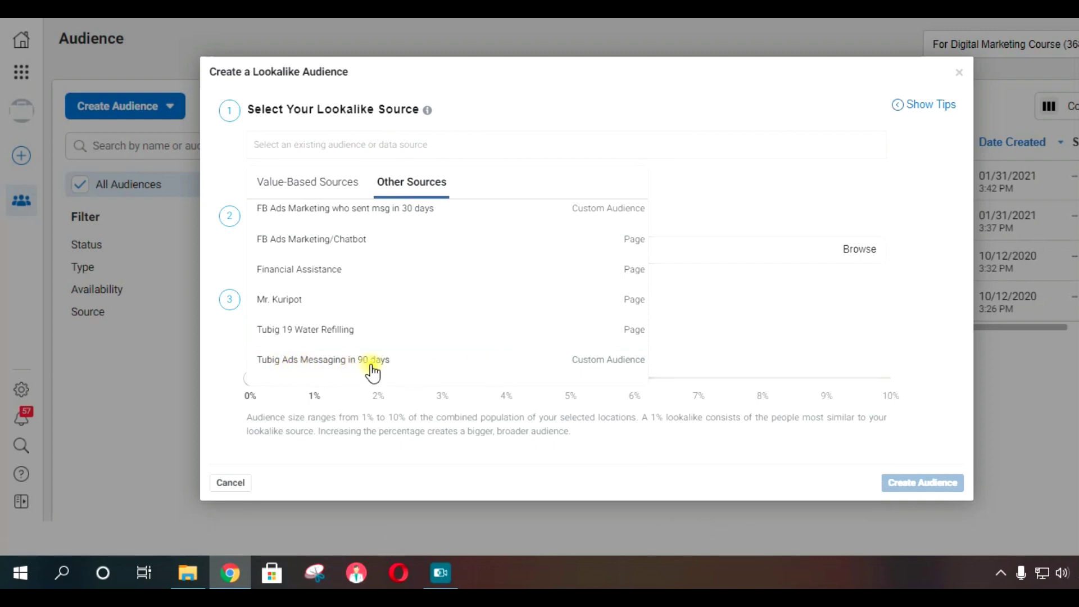
{"action": "left_click", "coordinate": [402, 362]}
Set the new lookalike audience's location to Saudi Arabia.
{"action": "left_click", "coordinate": [373, 250]}
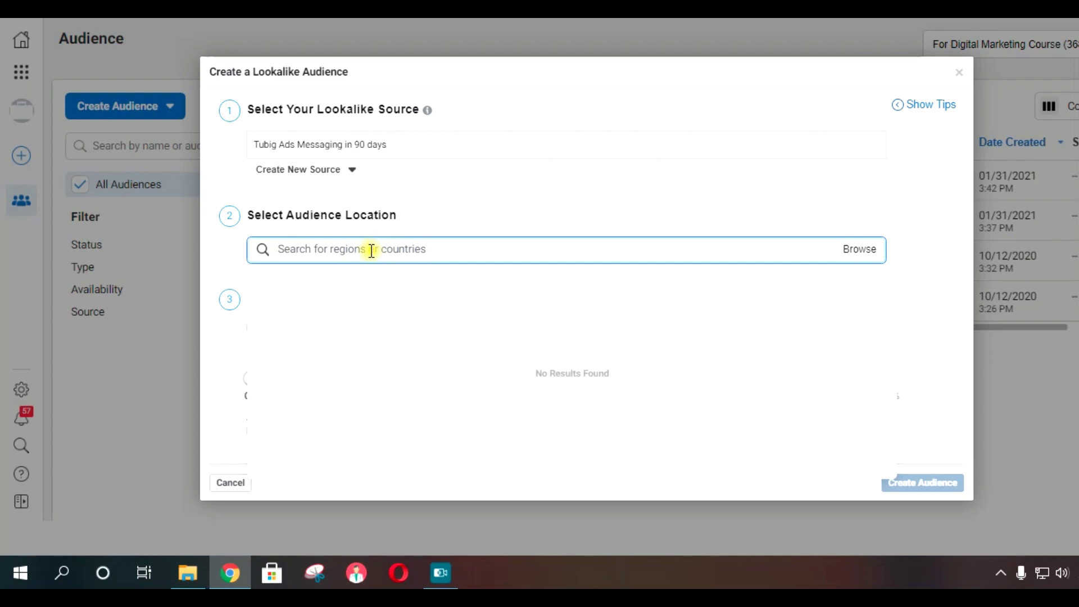
{"action": "type", "text": "saudi"}
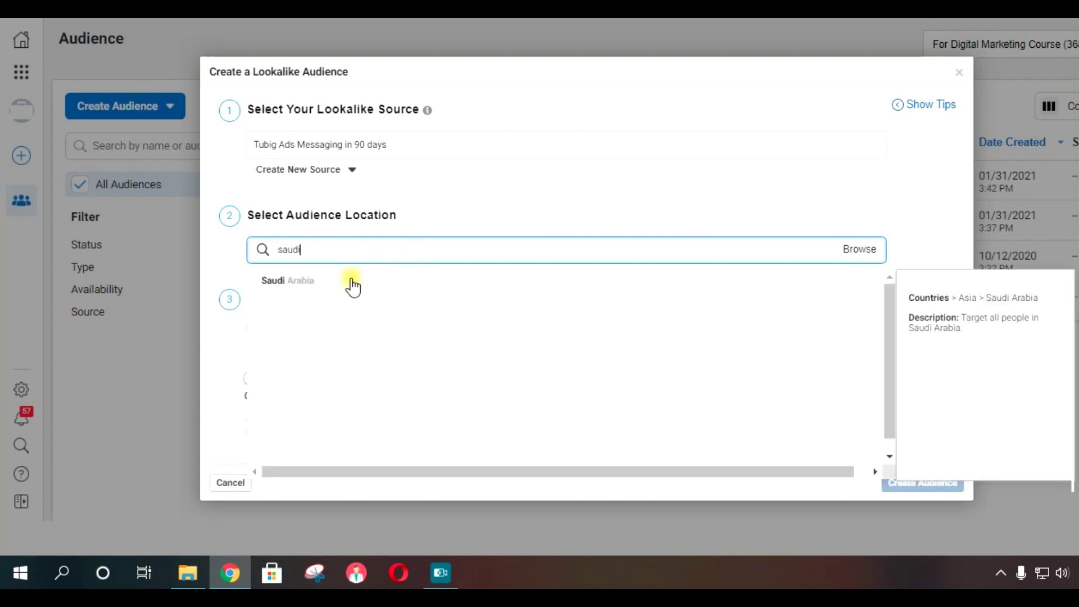
{"action": "left_click", "coordinate": [348, 281]}
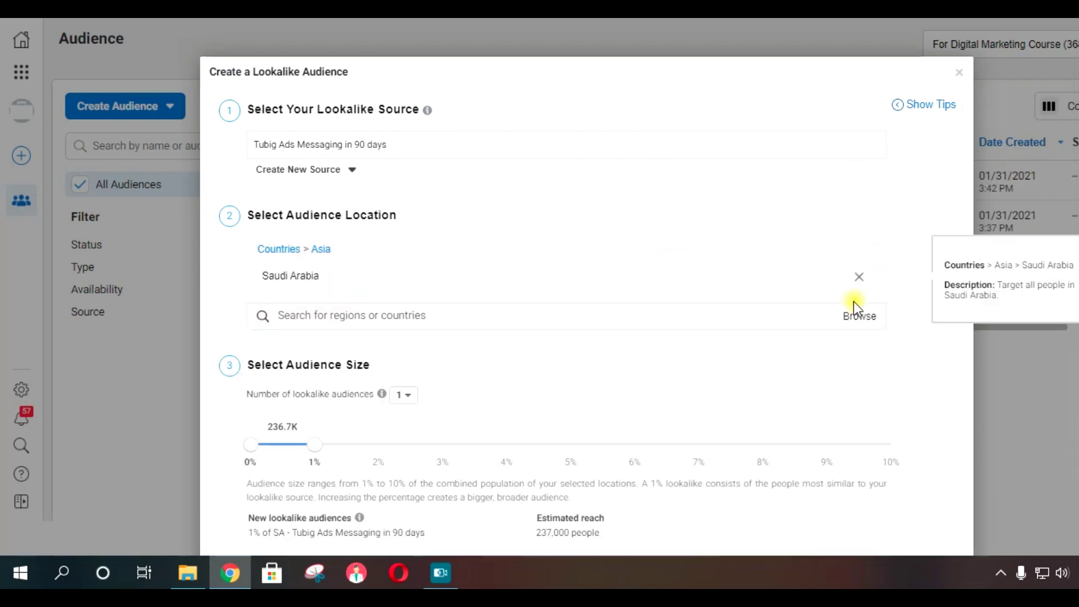
Examine the selected source and the estimated reach of the Saudi Arabia lookalike audience.
{"action": "scroll", "coordinate": [789, 388], "scroll_direction": "down", "scroll_amount": 2}
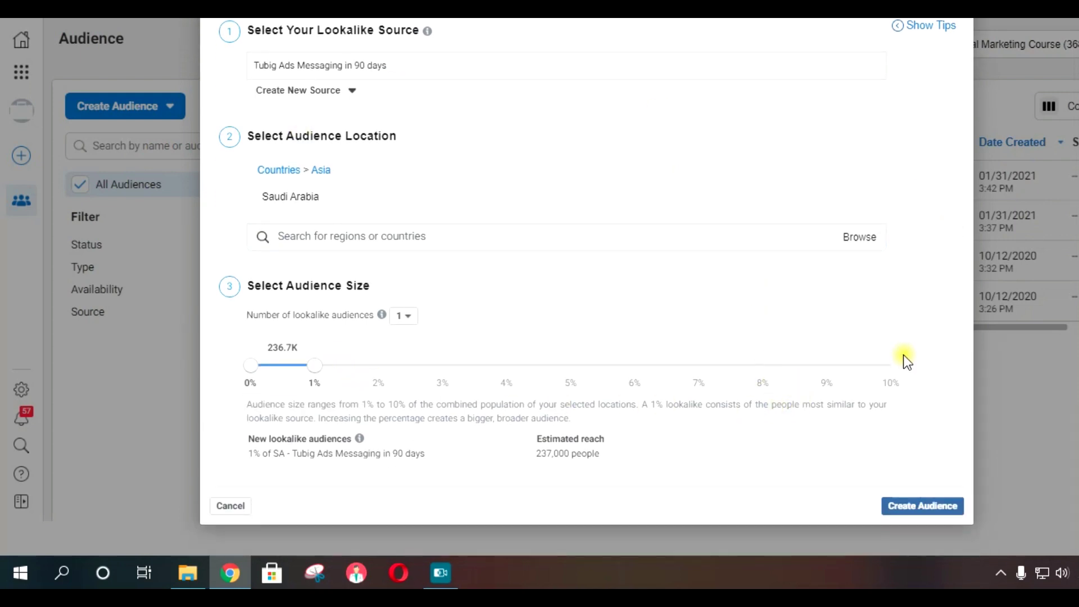
{"action": "scroll", "coordinate": [900, 365], "scroll_direction": "up", "scroll_amount": 1}
{"action": "scroll", "coordinate": [907, 360], "scroll_direction": "down", "scroll_amount": 1}
{"action": "left_click", "coordinate": [410, 72]}
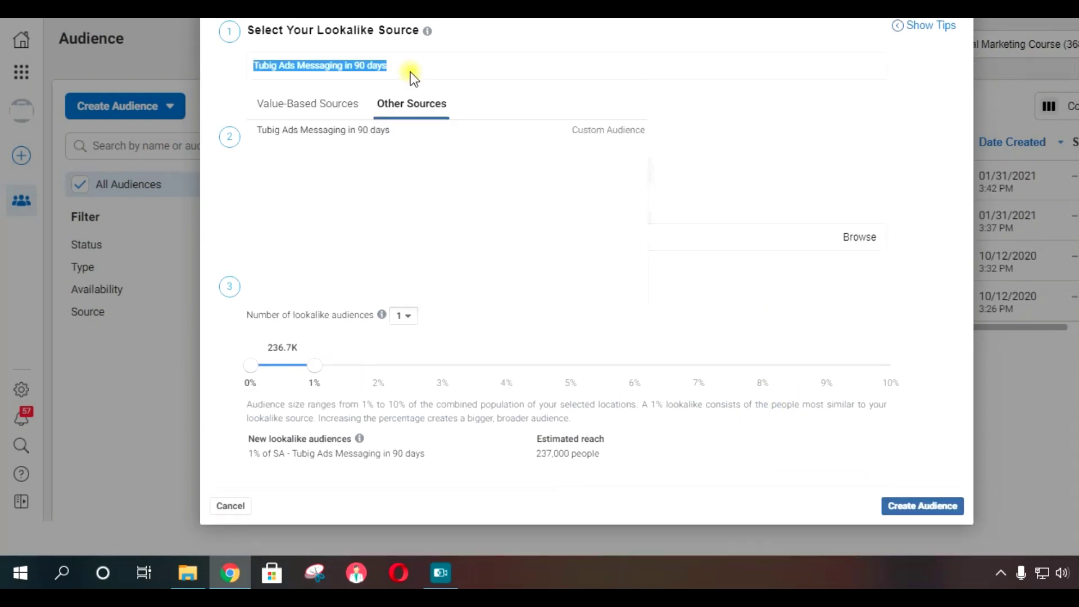
{"action": "left_click", "coordinate": [234, 82]}
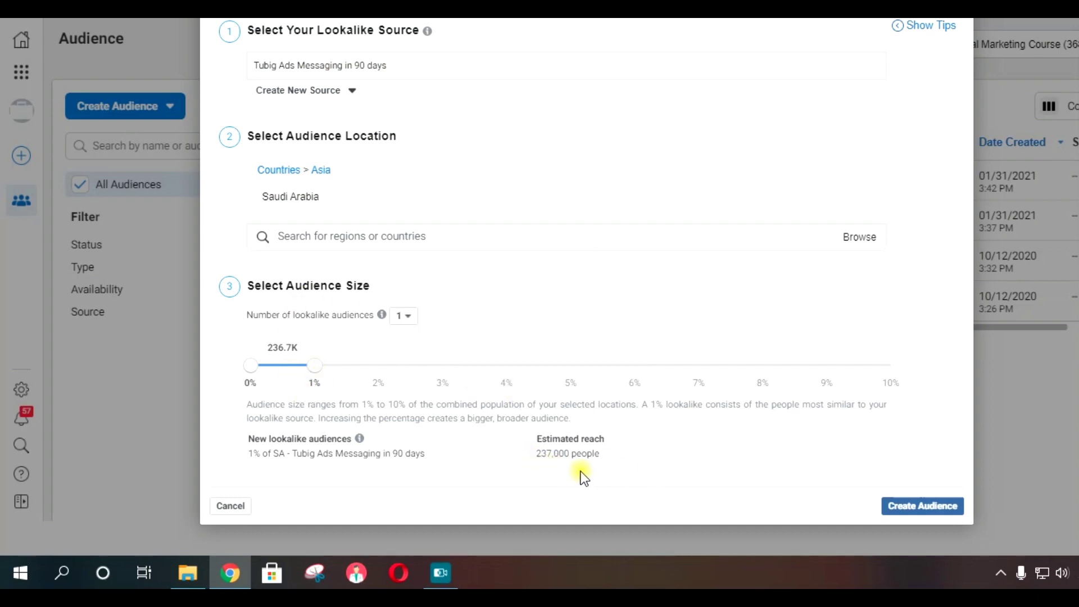
{"action": "left_click_drag", "start_coordinate": [600, 454], "coordinate": [533, 454]}
{"action": "left_click", "coordinate": [661, 462]}
{"action": "mouse_move", "coordinate": [260, 205]}
{"action": "left_click_drag", "start_coordinate": [534, 454], "coordinate": [594, 454]}
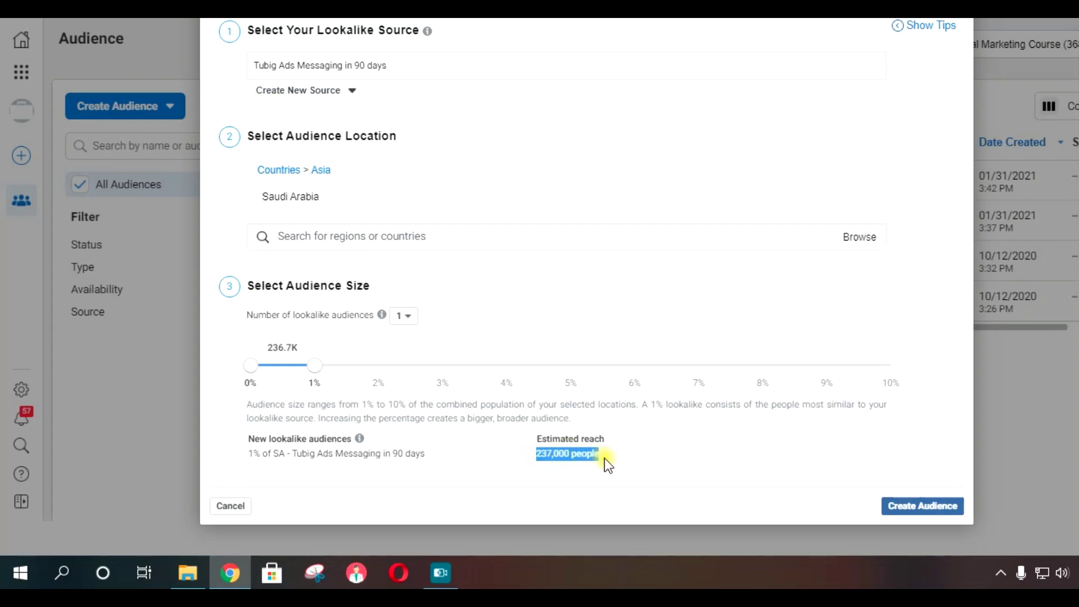
{"action": "left_click", "coordinate": [629, 463]}
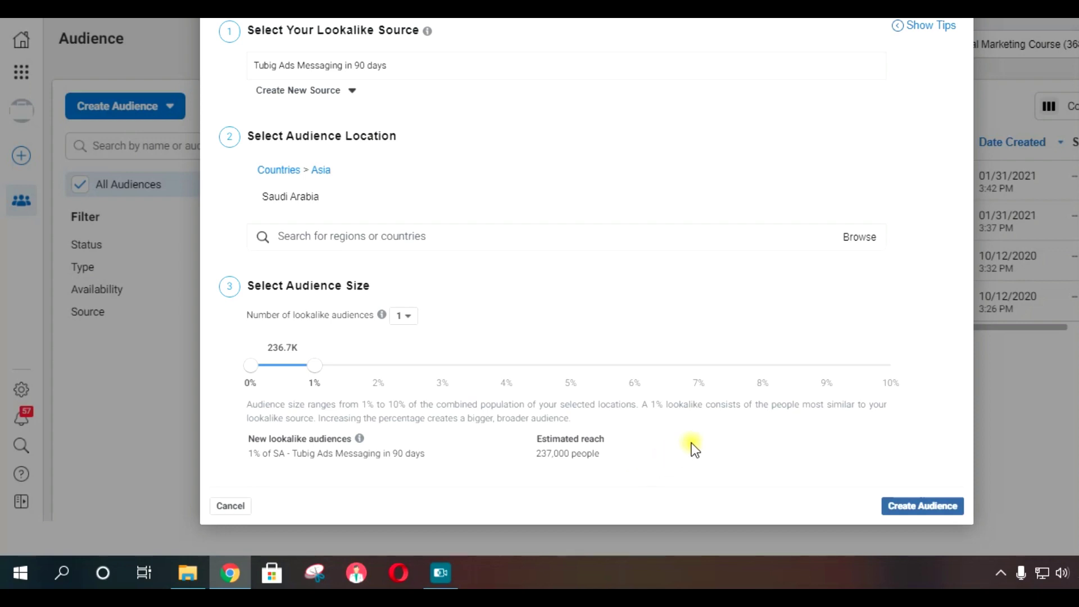
{"action": "left_click_drag", "start_coordinate": [593, 460], "coordinate": [538, 454]}
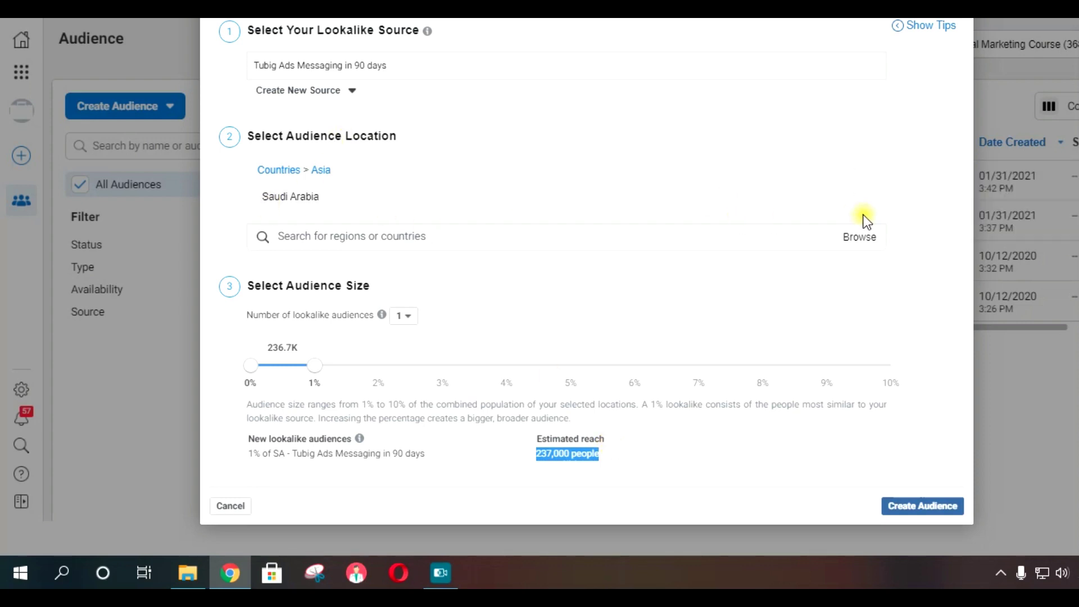
{"action": "left_click", "coordinate": [735, 470]}
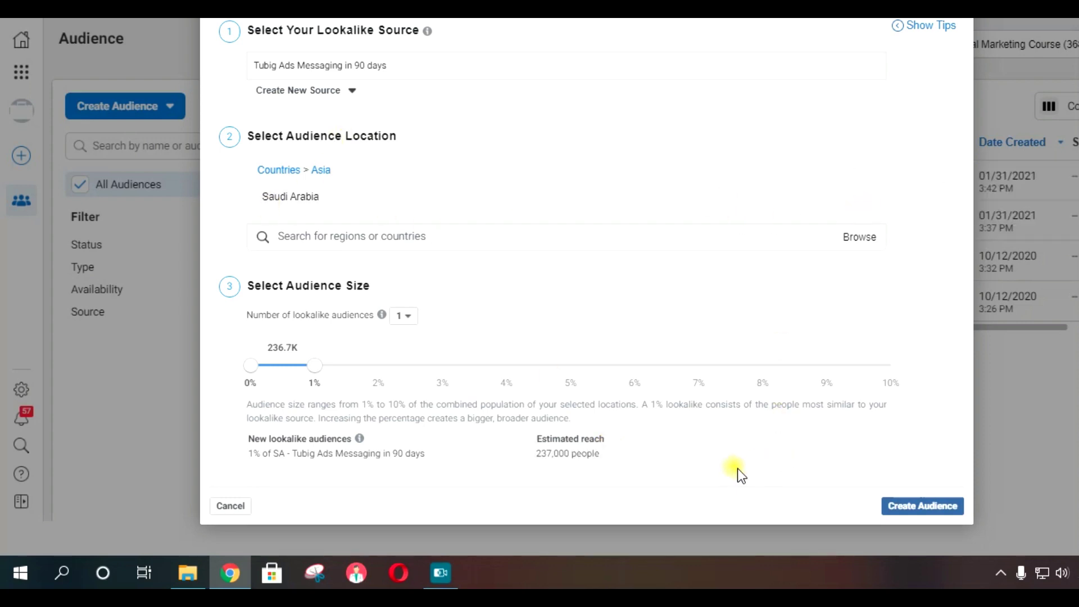
Try a 4% audience size for Saudi Arabia and return it to 1%, comparing the estimated reach.
{"action": "mouse_move", "coordinate": [271, 303]}
{"action": "left_click_drag", "start_coordinate": [317, 367], "coordinate": [510, 369]}
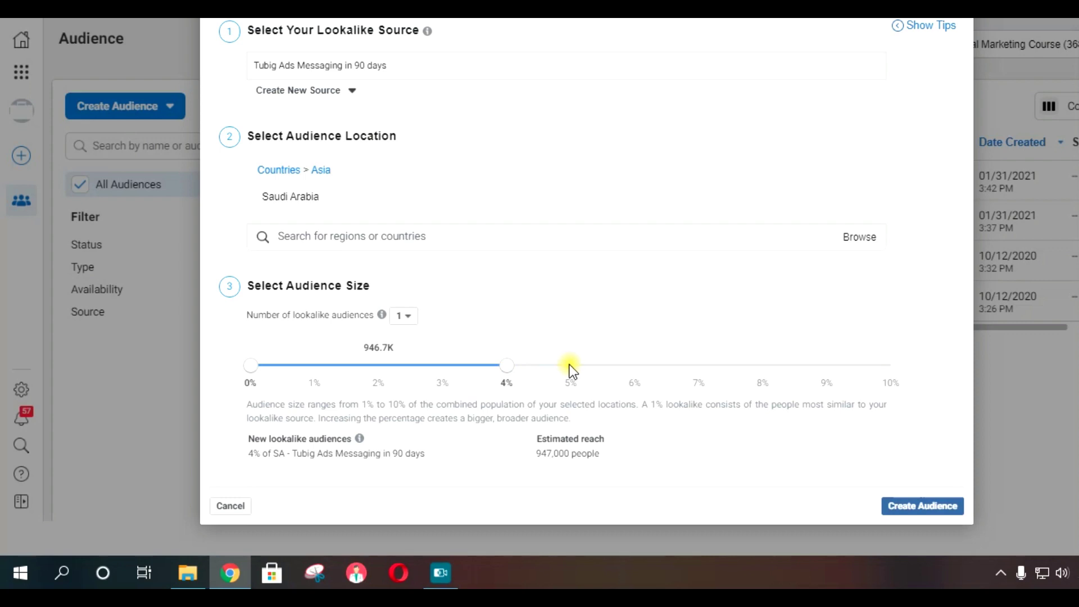
{"action": "mouse_move", "coordinate": [613, 451]}
{"action": "left_mouse_down"}
{"action": "mouse_move", "coordinate": [533, 441]}
{"action": "mouse_move", "coordinate": [599, 461]}
{"action": "left_mouse_up"}
{"action": "left_click", "coordinate": [529, 436]}
{"action": "left_click", "coordinate": [632, 455]}
{"action": "left_click_drag", "start_coordinate": [507, 366], "coordinate": [336, 371]}
{"action": "left_click_drag", "start_coordinate": [537, 455], "coordinate": [602, 453]}
{"action": "left_click", "coordinate": [643, 463]}
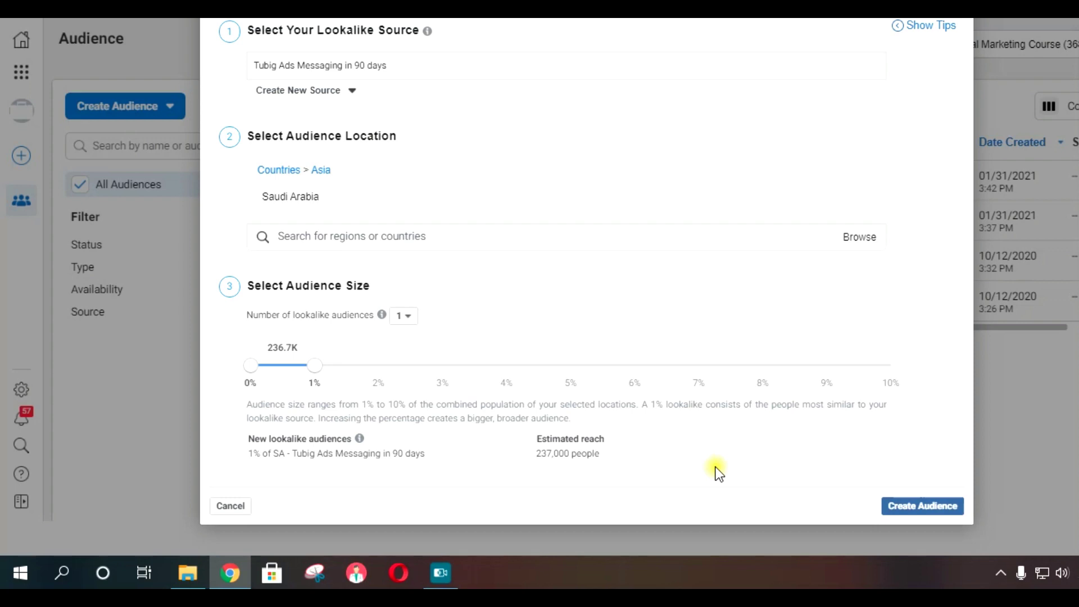
Review the Saudi Arabia lookalike audience's source, location and size, and close the form without creating the audience.
{"action": "scroll", "coordinate": [440, 350], "scroll_direction": "up", "scroll_amount": 2}
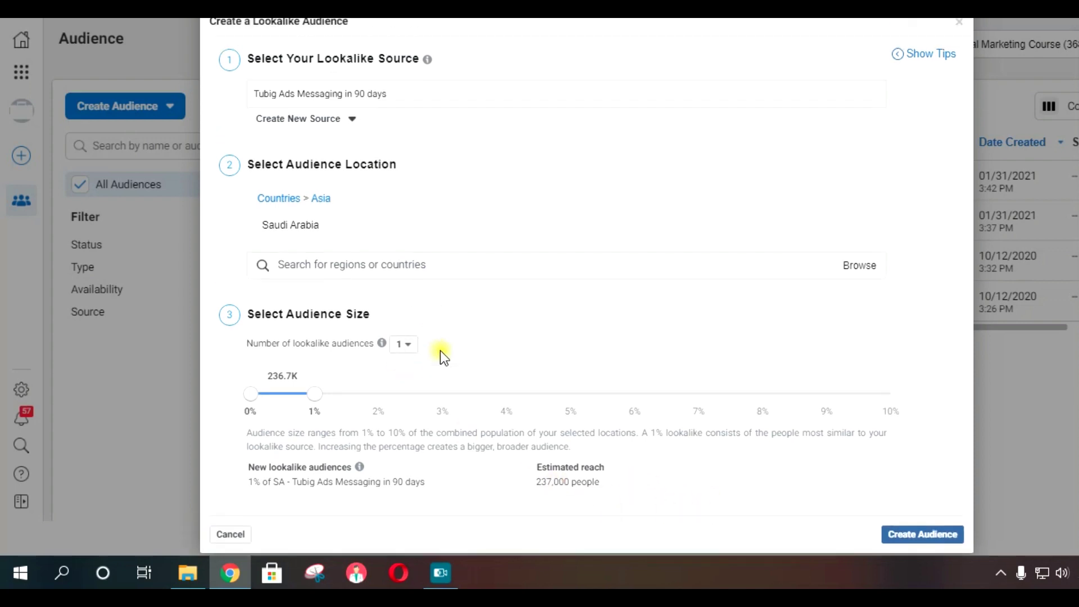
{"action": "scroll", "coordinate": [675, 438], "scroll_direction": "down", "scroll_amount": 2}
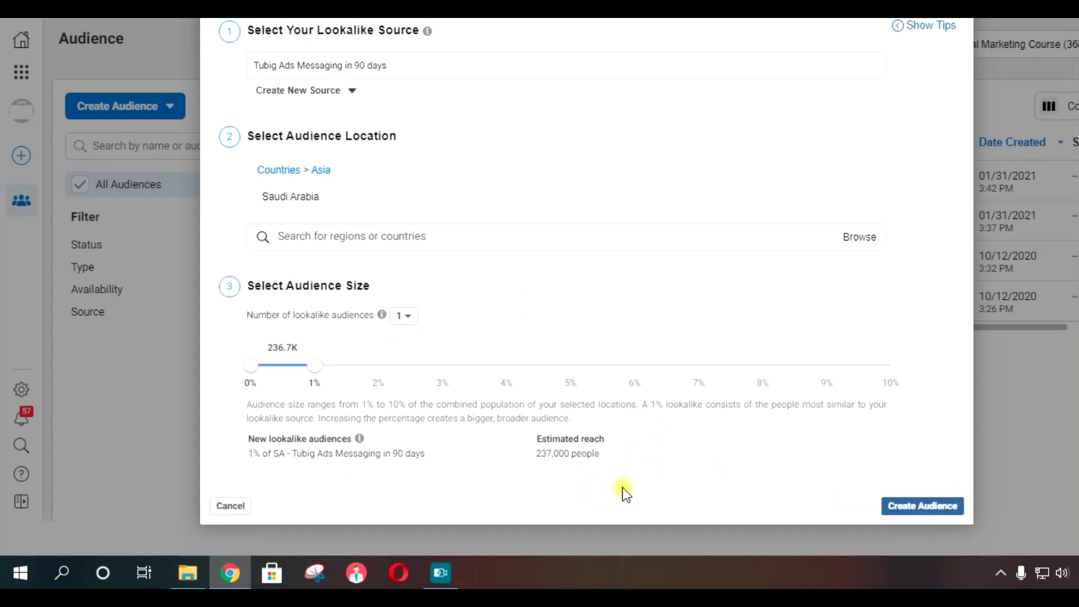
{"action": "scroll", "coordinate": [562, 481], "scroll_direction": "up", "scroll_amount": 3}
{"action": "scroll", "coordinate": [562, 478], "scroll_direction": "down", "scroll_amount": 2}
{"action": "scroll", "coordinate": [564, 478], "scroll_direction": "up", "scroll_amount": 1}
{"action": "scroll", "coordinate": [564, 476], "scroll_direction": "up", "scroll_amount": 1}
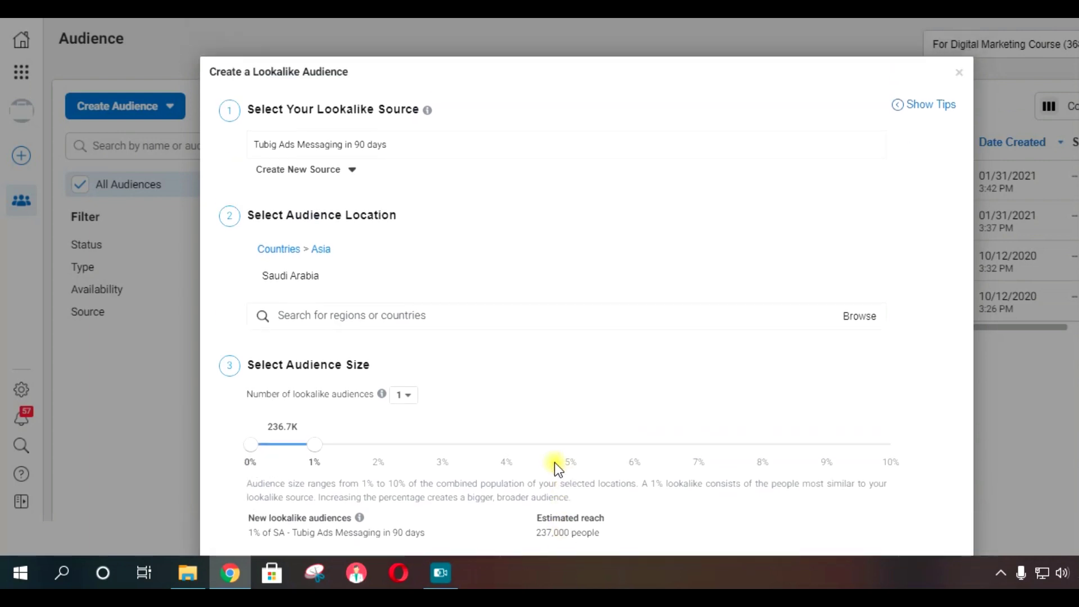
{"action": "scroll", "coordinate": [555, 465], "scroll_direction": "down", "scroll_amount": 2}
{"action": "scroll", "coordinate": [586, 469], "scroll_direction": "up", "scroll_amount": 2}
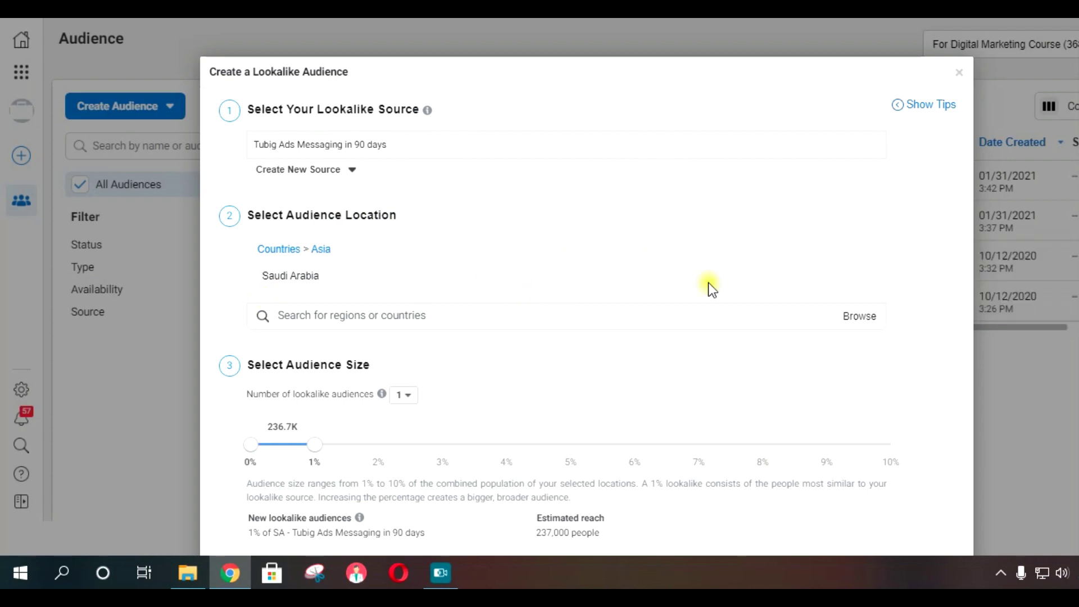
{"action": "scroll", "coordinate": [925, 360], "scroll_direction": "down", "scroll_amount": 2}
{"action": "scroll", "coordinate": [935, 390], "scroll_direction": "up", "scroll_amount": 2}
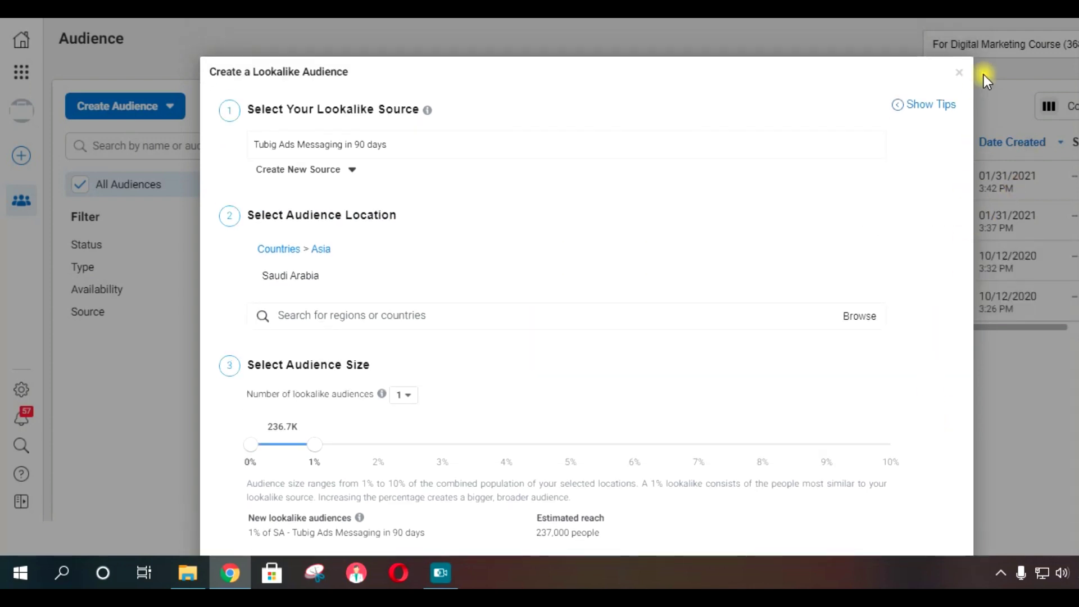
{"action": "left_click", "coordinate": [959, 73]}
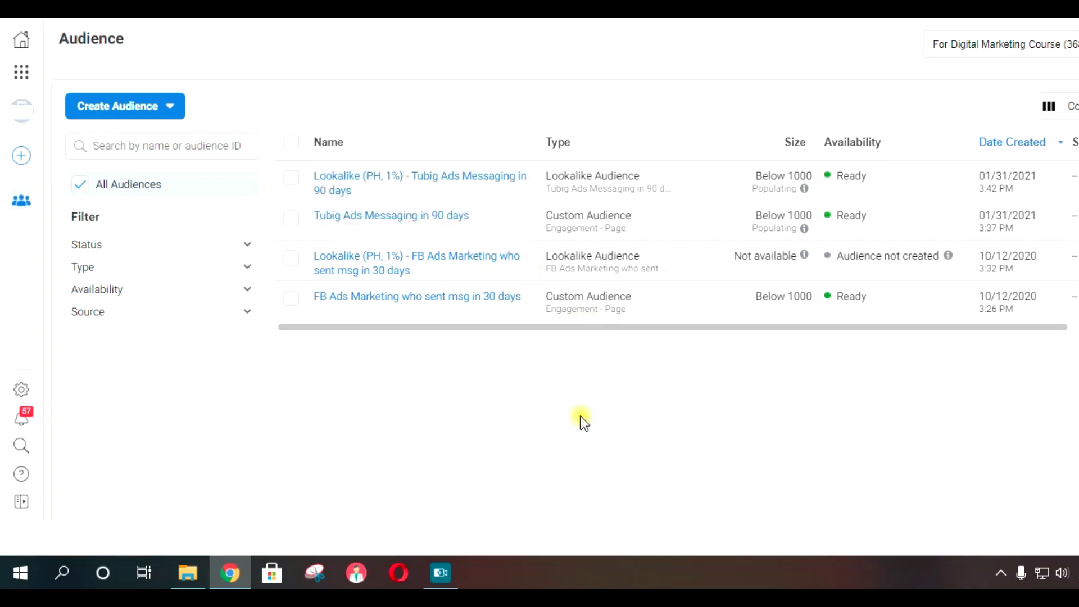
Highlight the name and type of the Tubig Ads Messaging in 90 days custom audience in the audience list.
{"action": "mouse_move", "coordinate": [808, 188]}
{"action": "left_click_drag", "start_coordinate": [308, 221], "coordinate": [642, 220]}
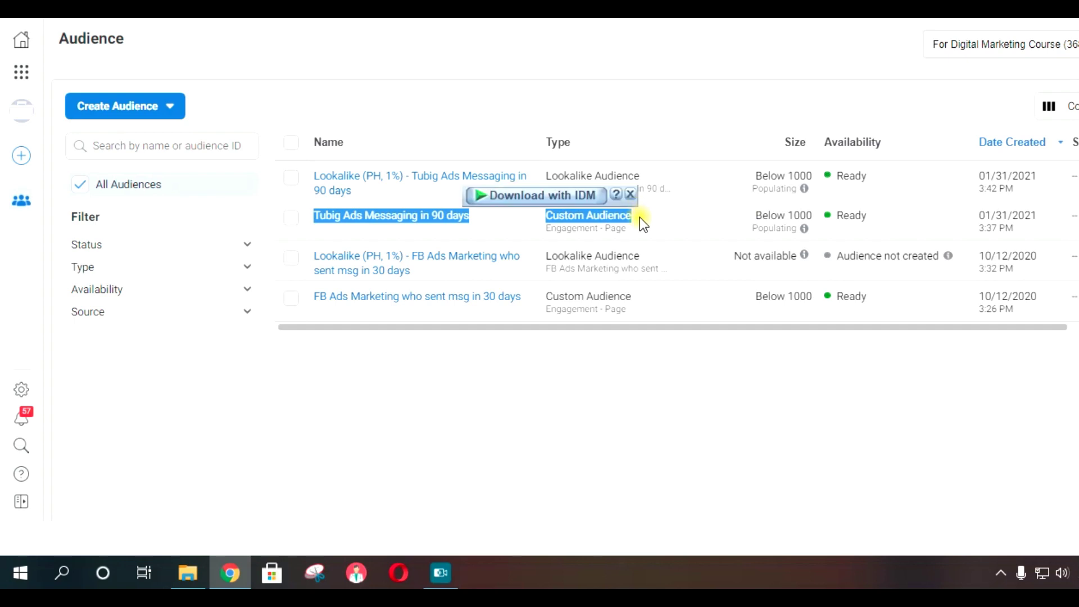
{"action": "left_click", "coordinate": [632, 195]}
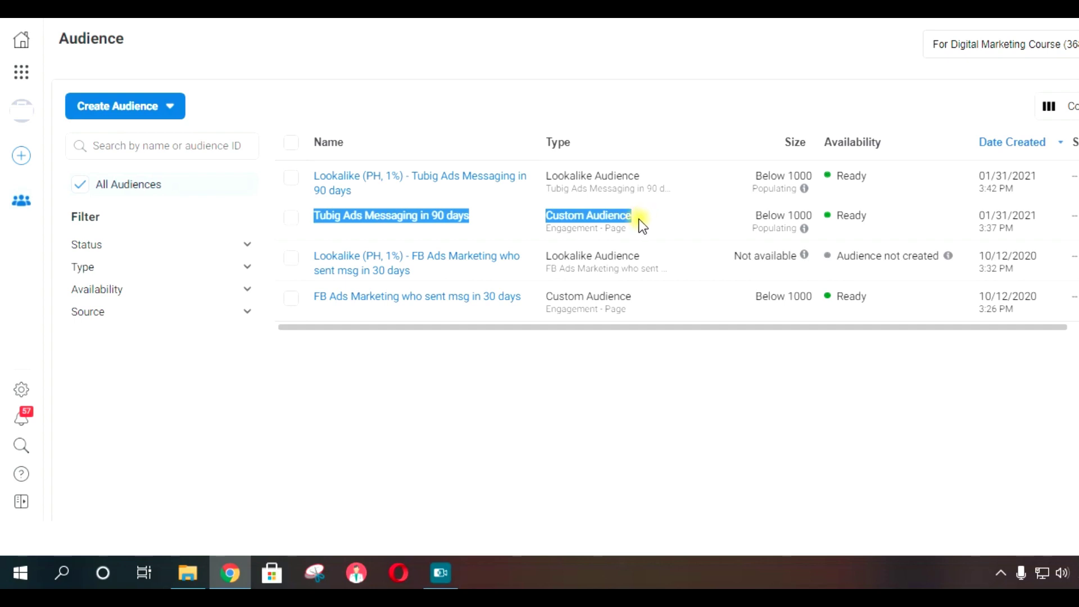
{"action": "left_click_drag", "start_coordinate": [654, 221], "coordinate": [313, 217]}
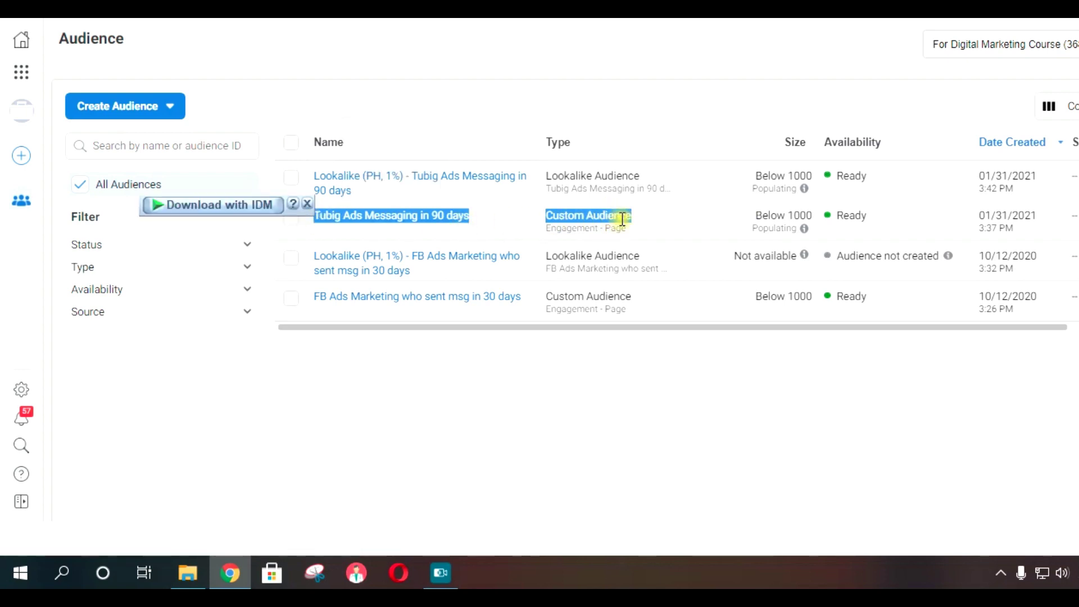
{"action": "left_click_drag", "start_coordinate": [622, 219], "coordinate": [659, 174]}
{"action": "left_click", "coordinate": [308, 204]}
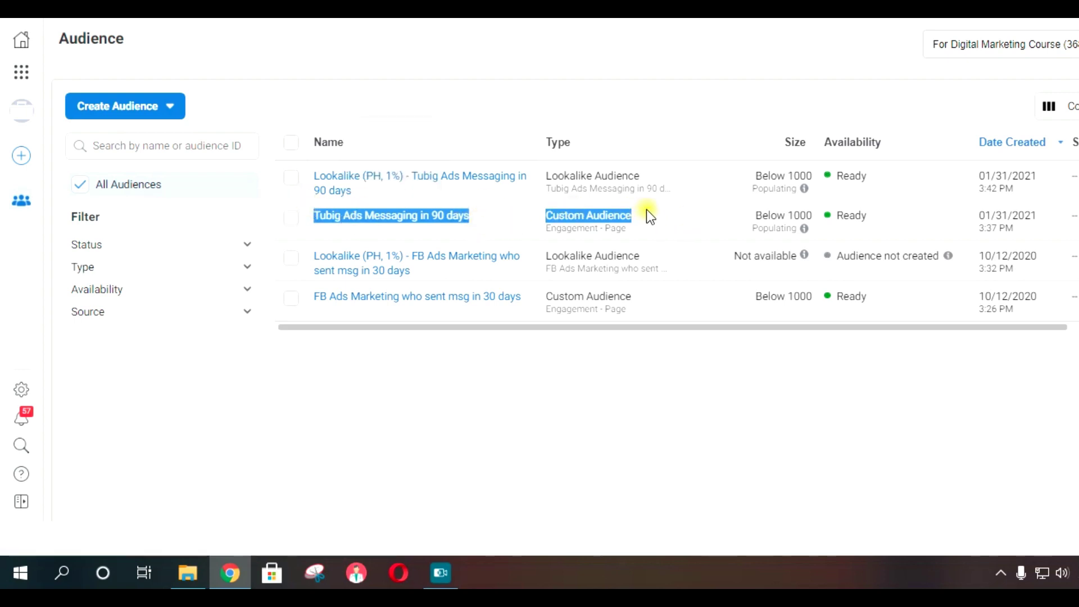
{"action": "left_click", "coordinate": [649, 209]}
{"action": "triple_click", "coordinate": [653, 214]}
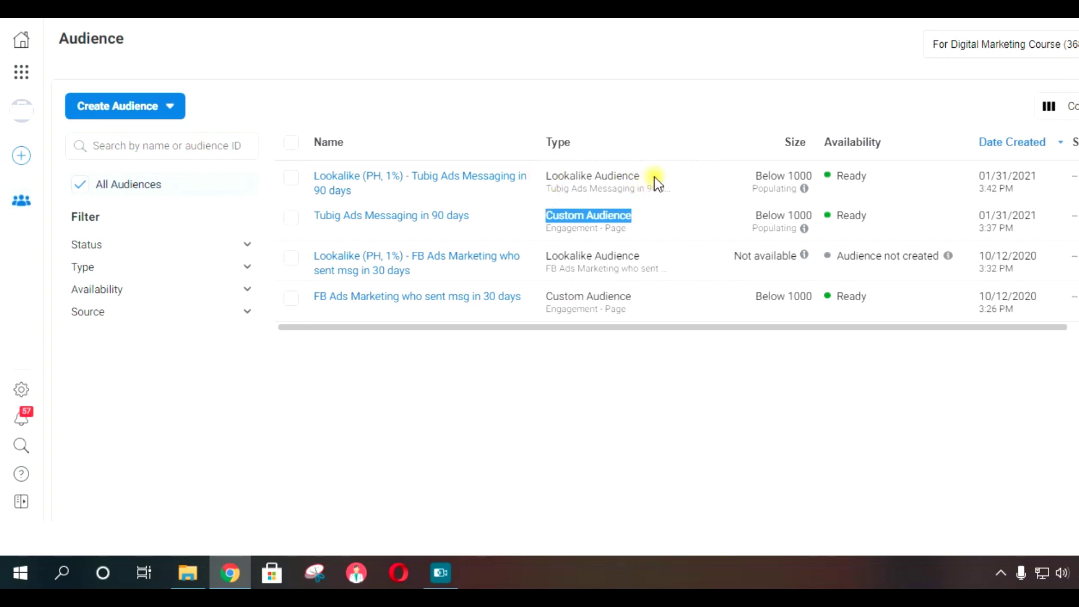
Compare the types of the Tubig Ads Messaging lookalike audience and its source custom audience by highlighting each.
{"action": "left_click_drag", "start_coordinate": [664, 175], "coordinate": [547, 175]}
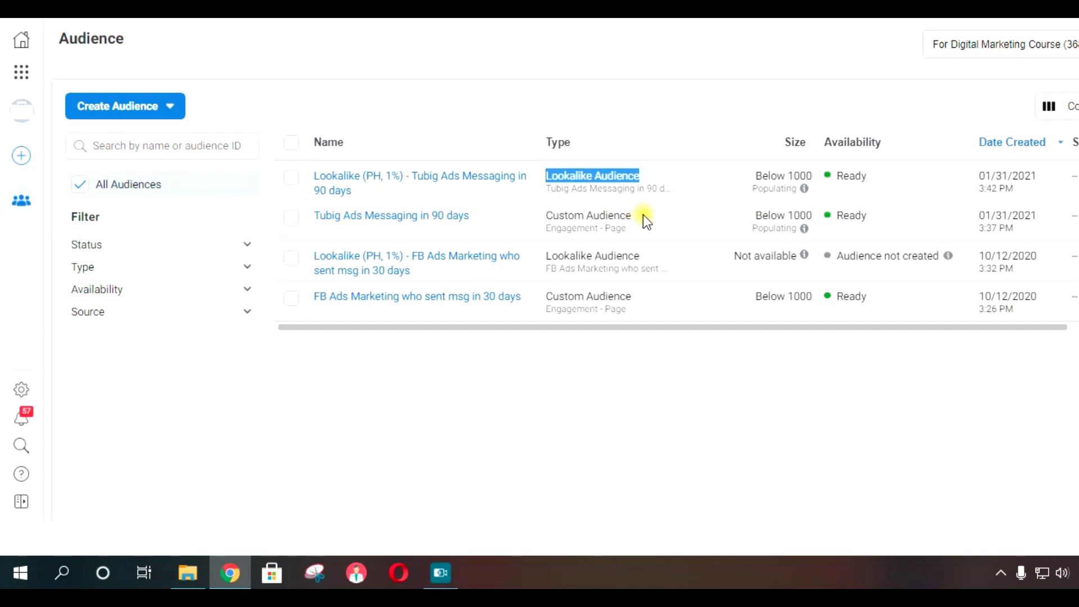
{"action": "left_click_drag", "start_coordinate": [644, 215], "coordinate": [554, 219]}
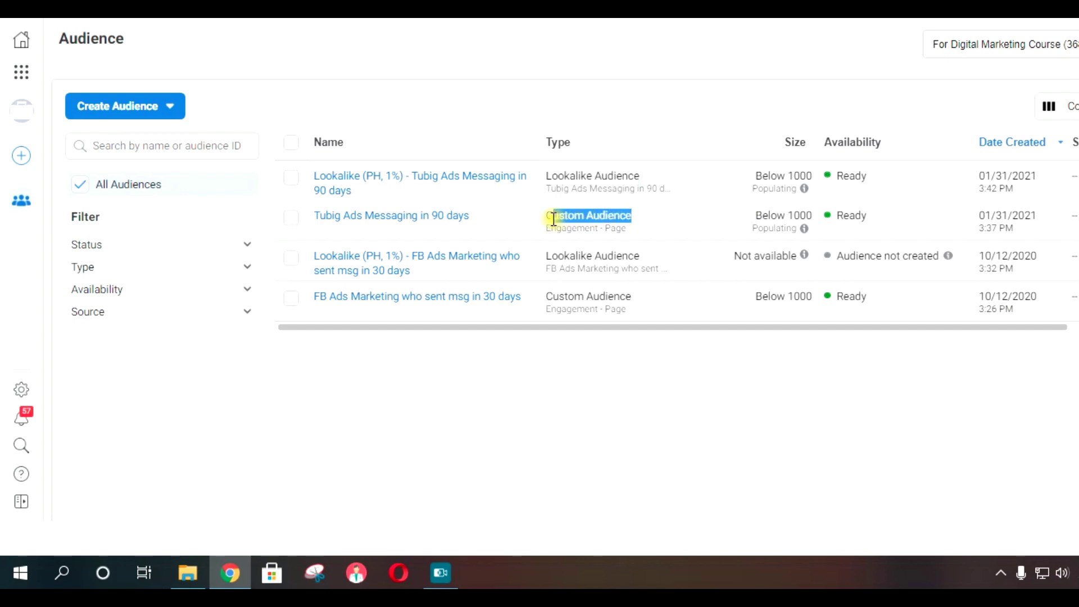
{"action": "left_click", "coordinate": [662, 174]}
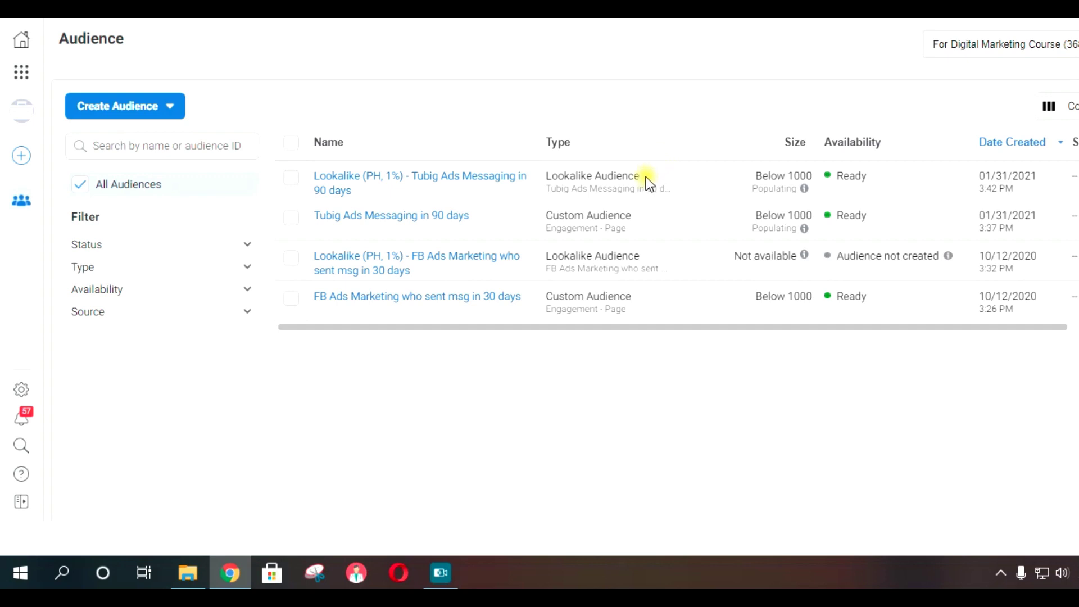
{"action": "left_click_drag", "start_coordinate": [646, 177], "coordinate": [544, 177]}
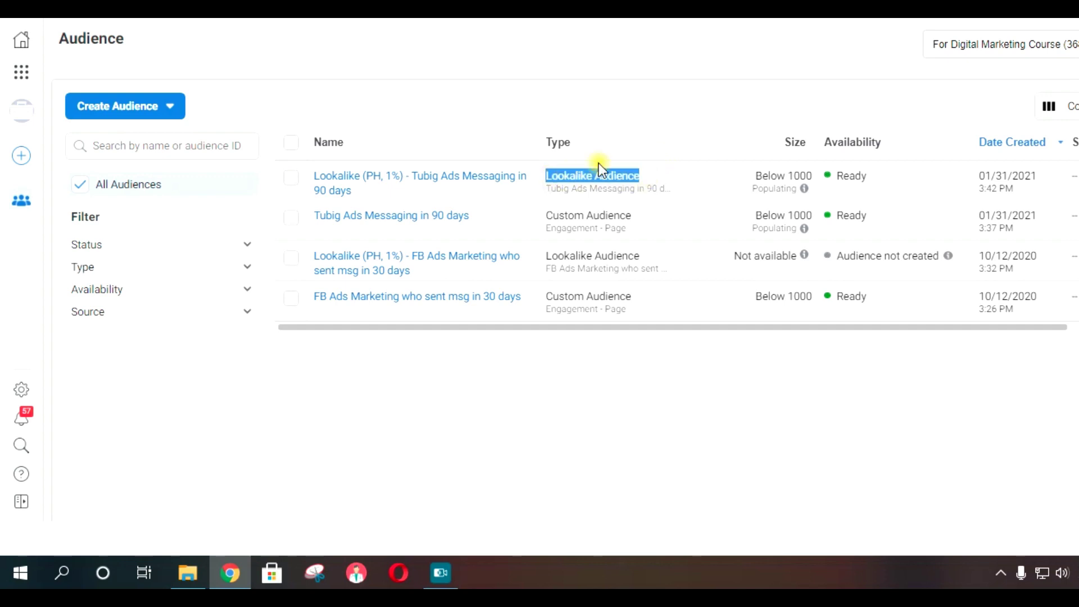
Sort the audience list by type in descending order so lookalike audiences come first.
{"action": "left_click", "coordinate": [681, 141]}
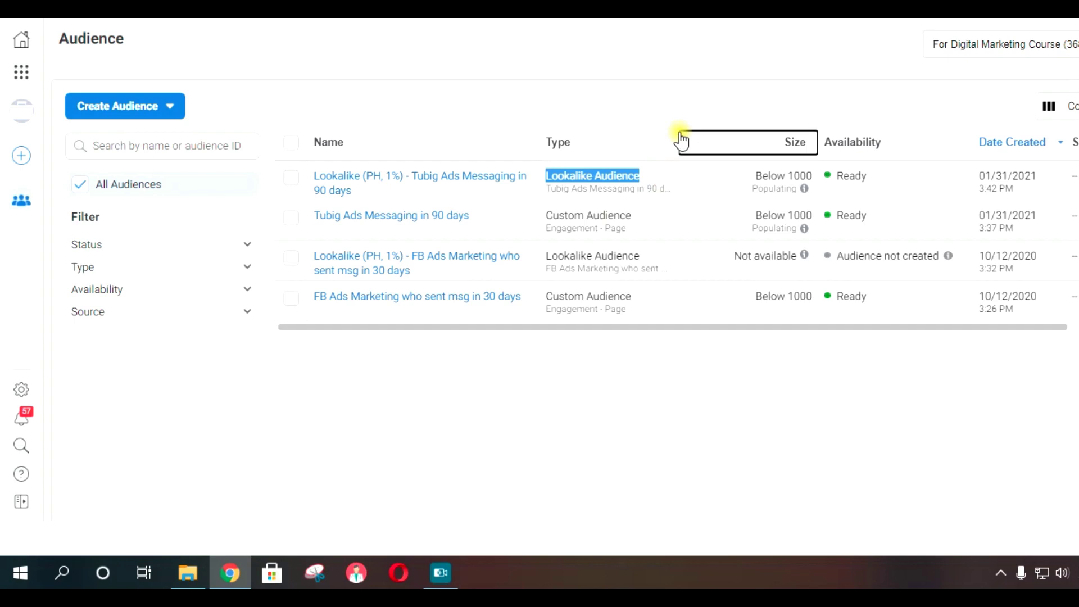
{"action": "left_click", "coordinate": [571, 336]}
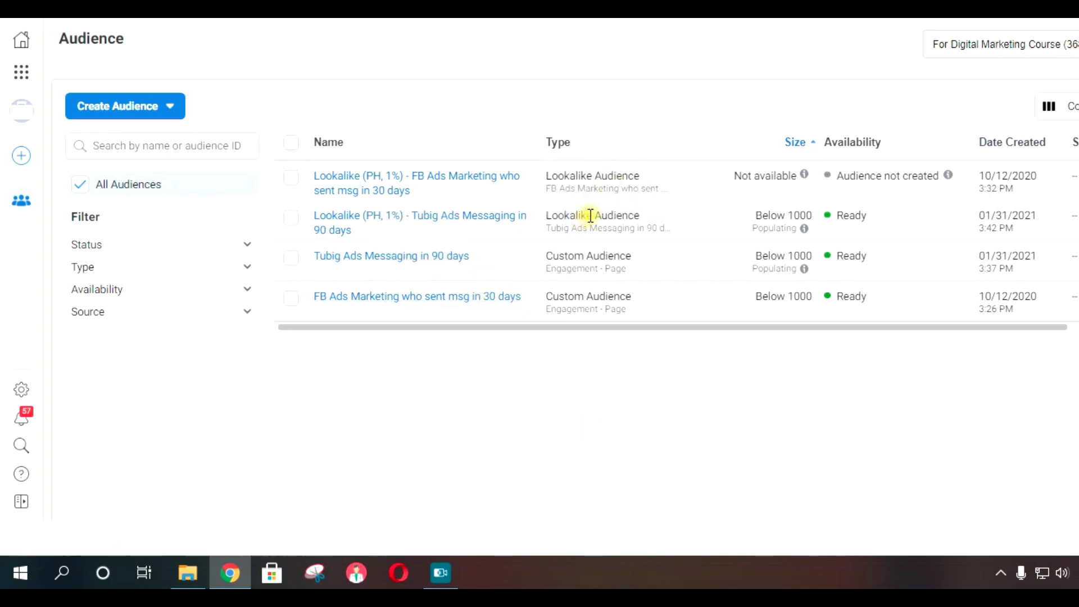
{"action": "left_click_drag", "start_coordinate": [673, 223], "coordinate": [311, 218]}
{"action": "left_click", "coordinate": [615, 148]}
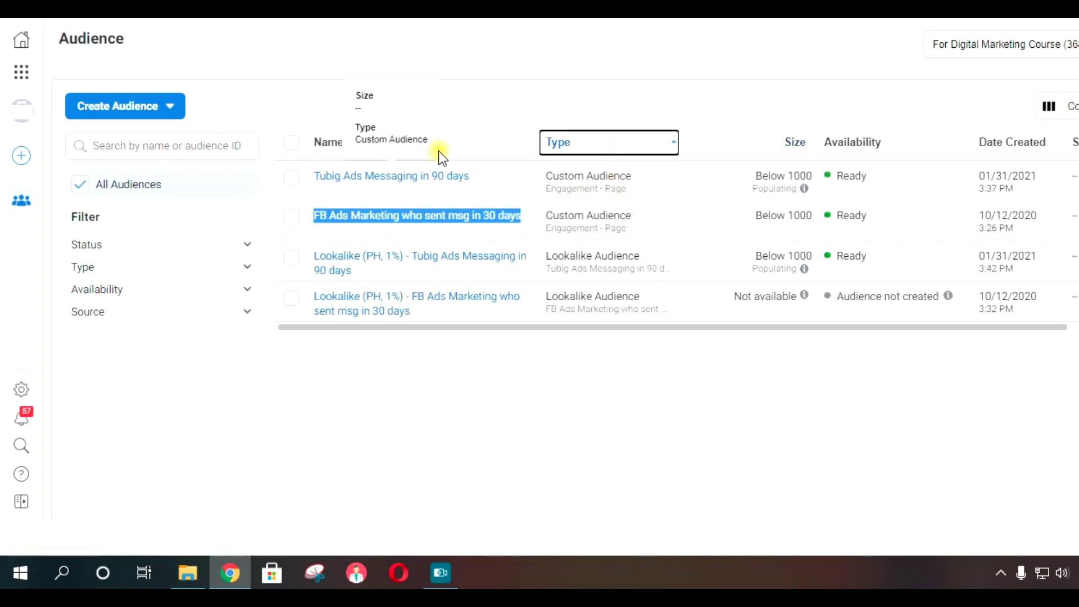
{"action": "left_click", "coordinate": [612, 151]}
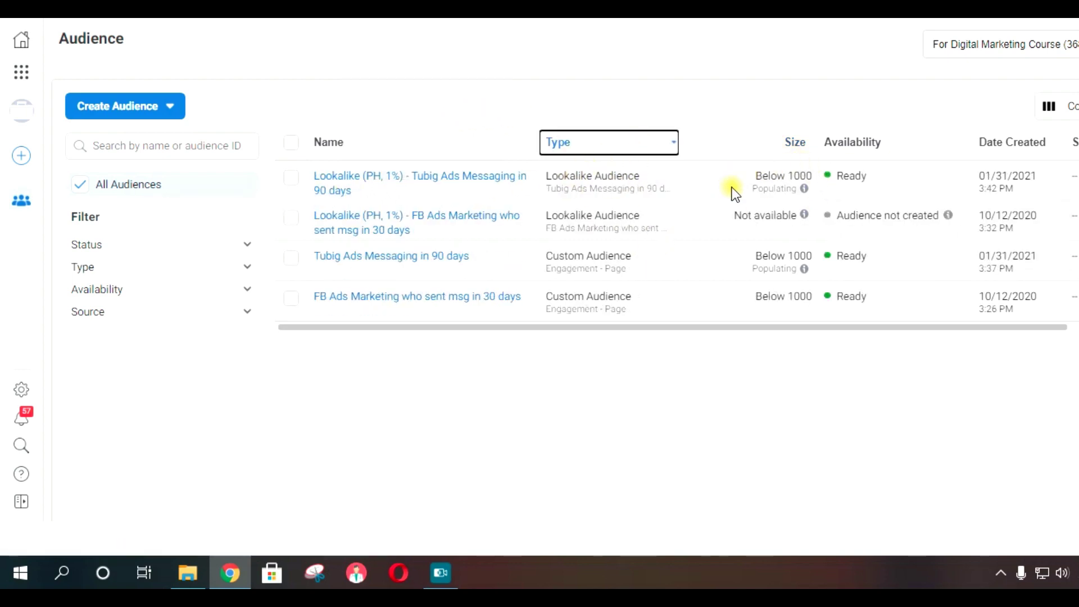
{"action": "left_click", "coordinate": [717, 417]}
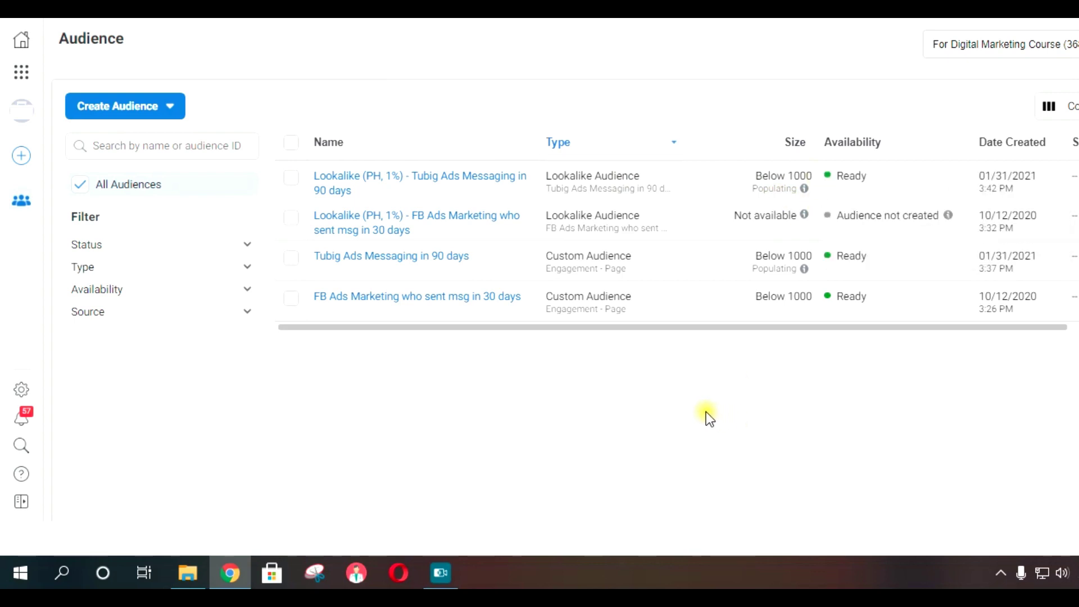
Check the size information of the FB Ads Marketing lookalike and highlight the size of the Tubig Ads Messaging in 90 days custom audience.
{"action": "mouse_move", "coordinate": [778, 206]}
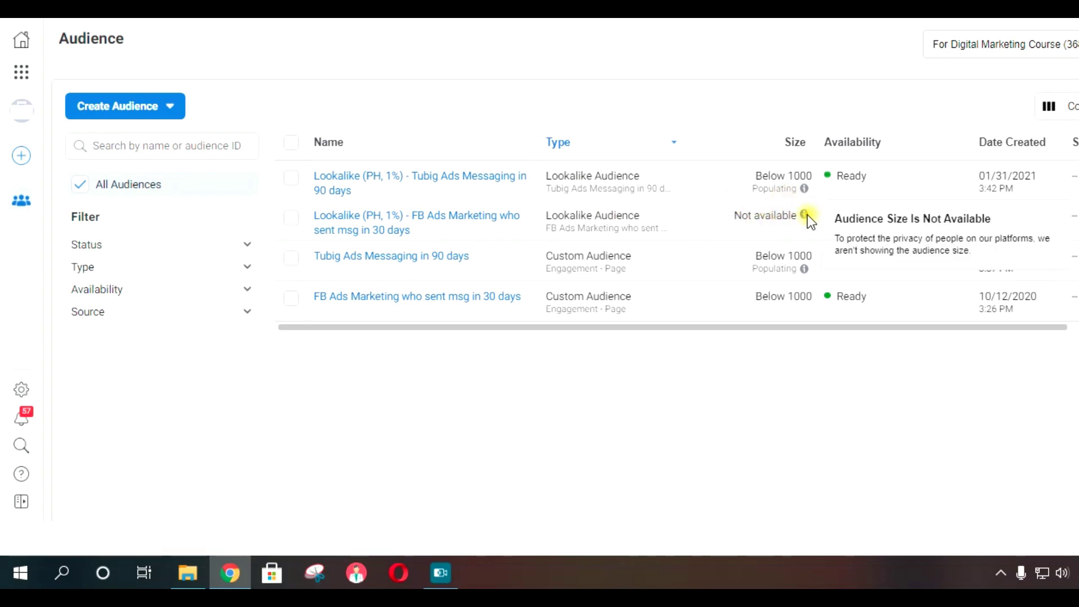
{"action": "left_click", "coordinate": [672, 145]}
{"action": "left_click", "coordinate": [671, 147]}
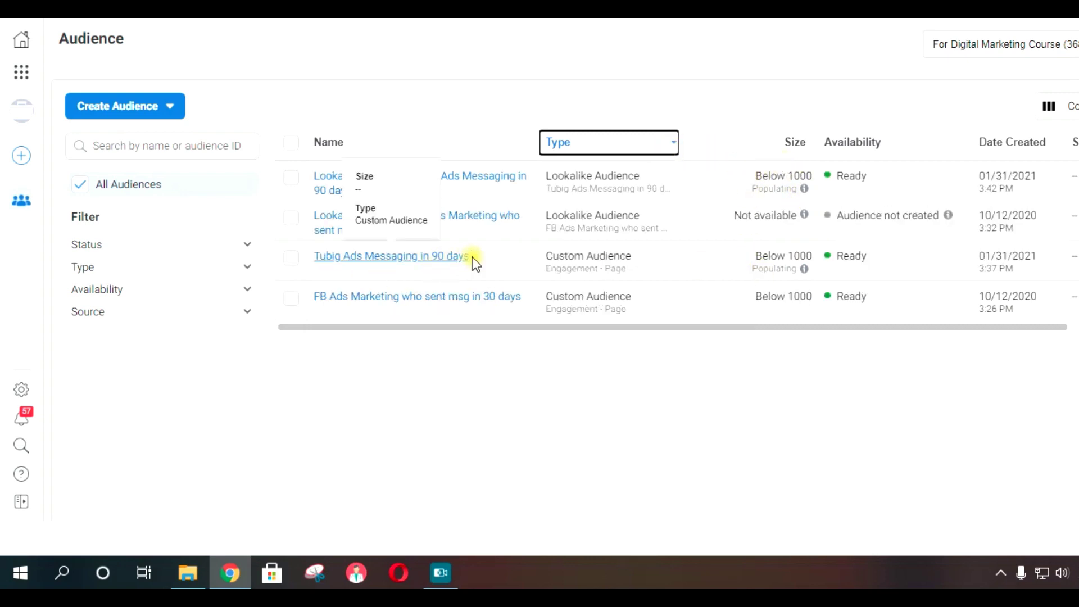
{"action": "left_click_drag", "start_coordinate": [519, 254], "coordinate": [742, 258]}
{"action": "left_click", "coordinate": [808, 262]}
{"action": "left_click", "coordinate": [819, 272]}
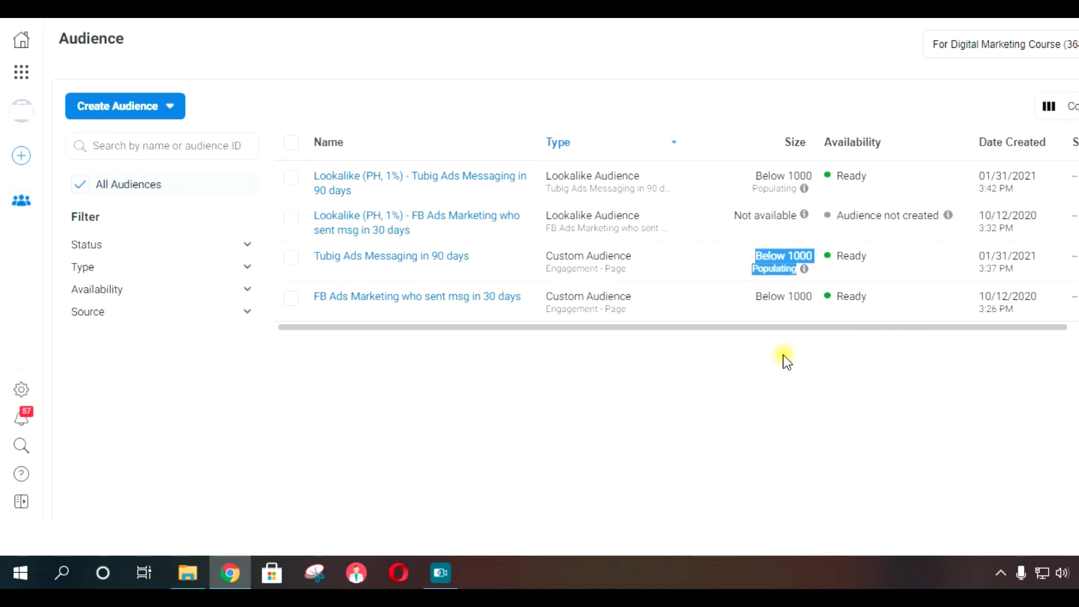
{"action": "left_click", "coordinate": [786, 408]}
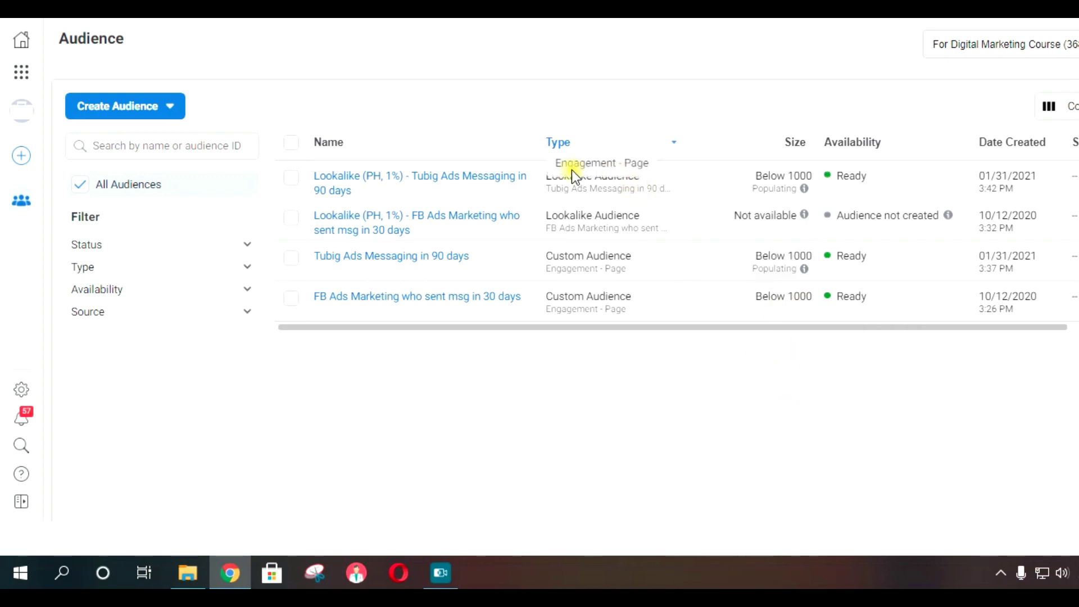
Highlight the size and populating status of the Philippines 1% lookalike audience for Tubig Ads Messaging in 90 days.
{"action": "left_click_drag", "start_coordinate": [750, 170], "coordinate": [809, 194]}
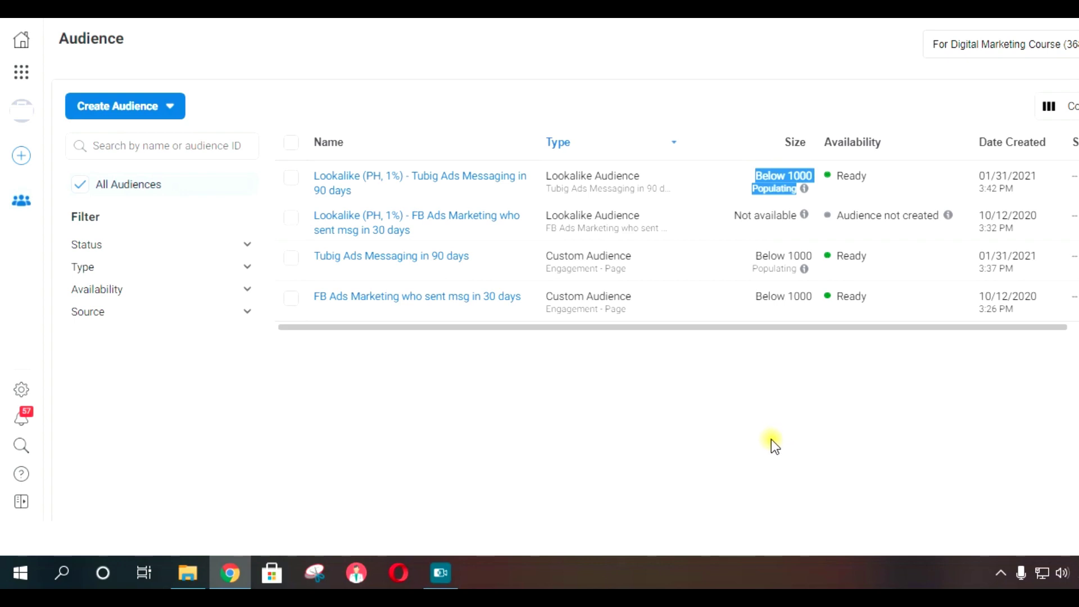
{"action": "left_click", "coordinate": [607, 425]}
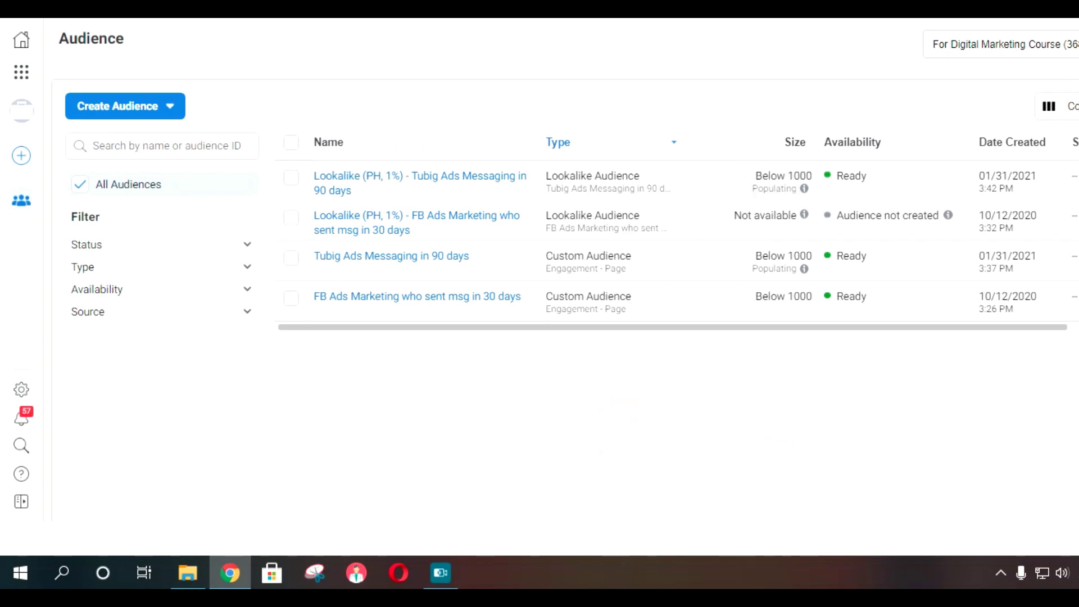
{"action": "key", "text": "alt+Tab"}
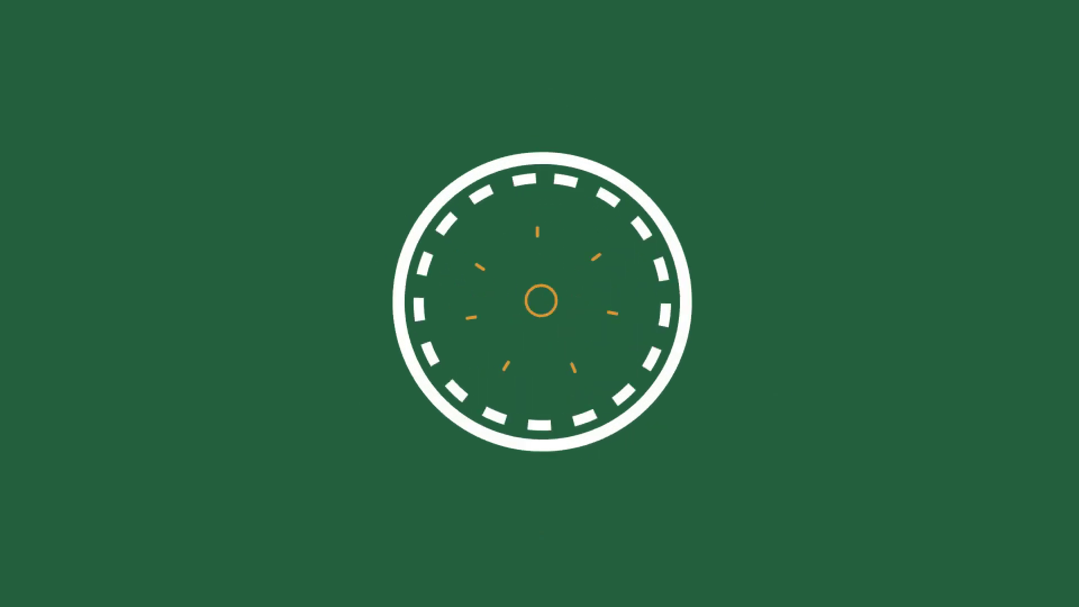